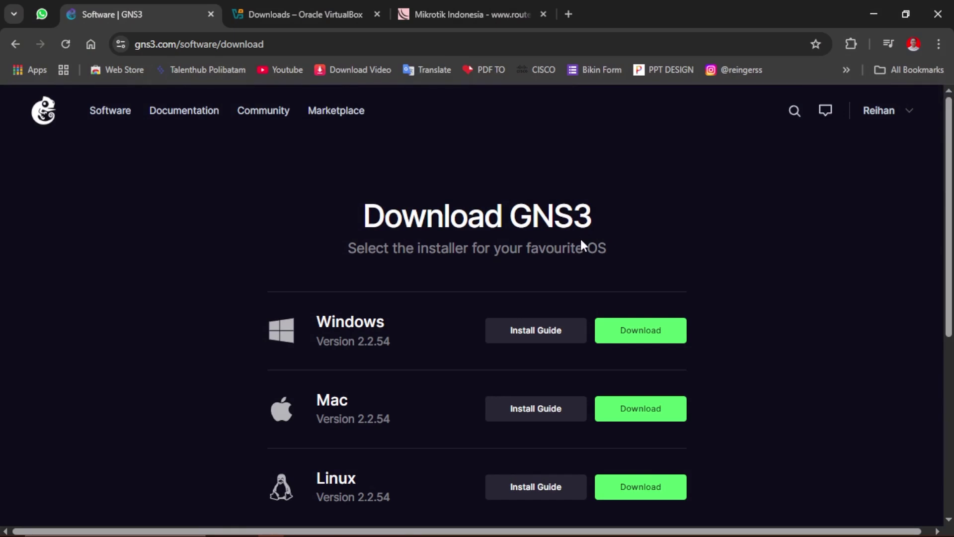
Inspect the download page's web address, highlighting the word 'download' in it
{"action": "left_click", "coordinate": [312, 47]}
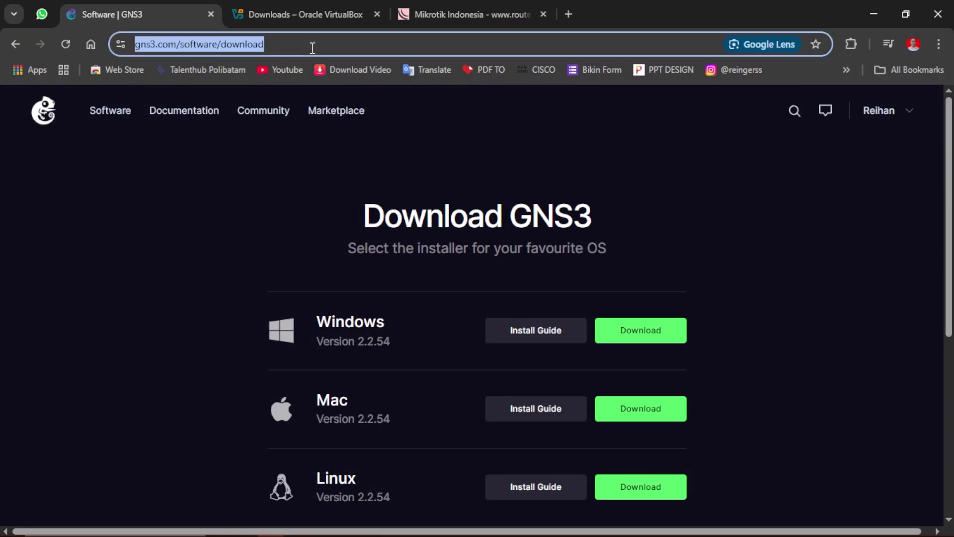
{"action": "left_click", "coordinate": [312, 48]}
{"action": "double_click", "coordinate": [326, 43]}
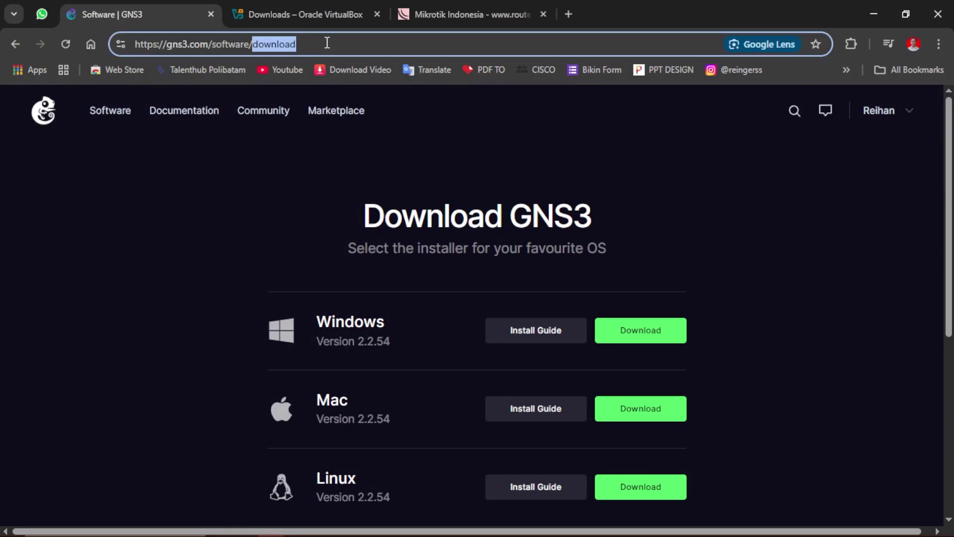
{"action": "scroll", "coordinate": [388, 215], "scroll_direction": "down", "scroll_amount": 1}
{"action": "left_click", "coordinate": [387, 207]}
Follow the 'download the GNS3 VM' link and scroll up to the Download GNS3 VM heading
{"action": "scroll", "coordinate": [387, 208], "scroll_direction": "down", "scroll_amount": 1}
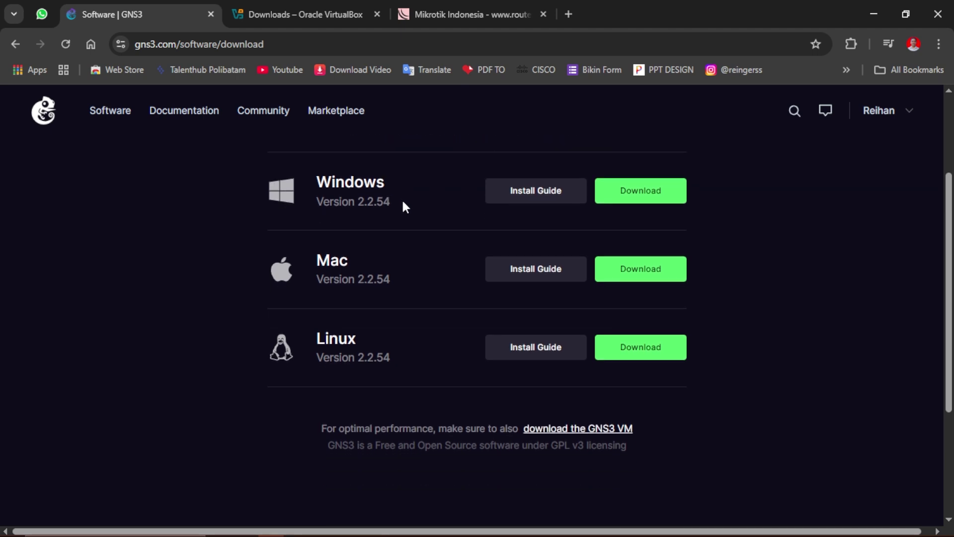
{"action": "scroll", "coordinate": [596, 238], "scroll_direction": "down", "scroll_amount": 1}
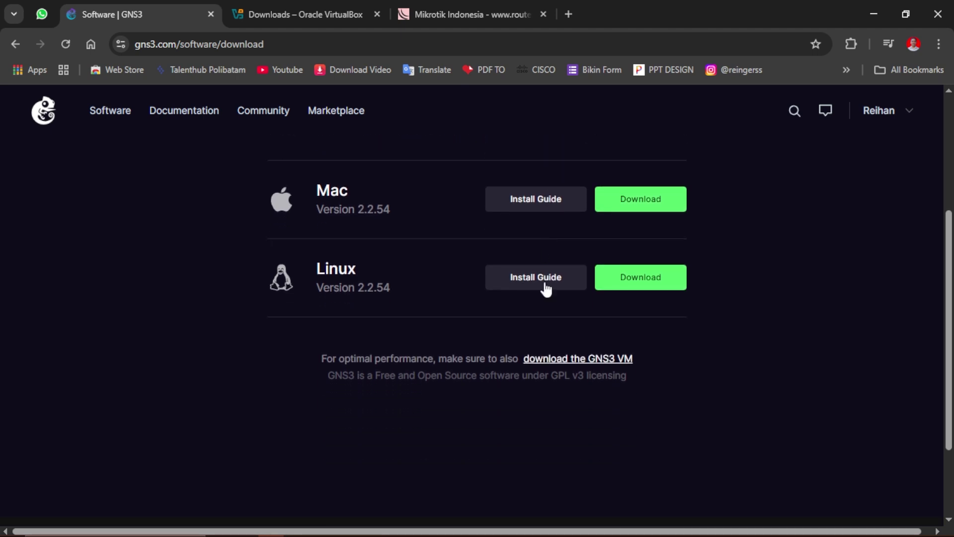
{"action": "left_click", "coordinate": [566, 359]}
{"action": "scroll", "coordinate": [494, 357], "scroll_direction": "up", "scroll_amount": 1}
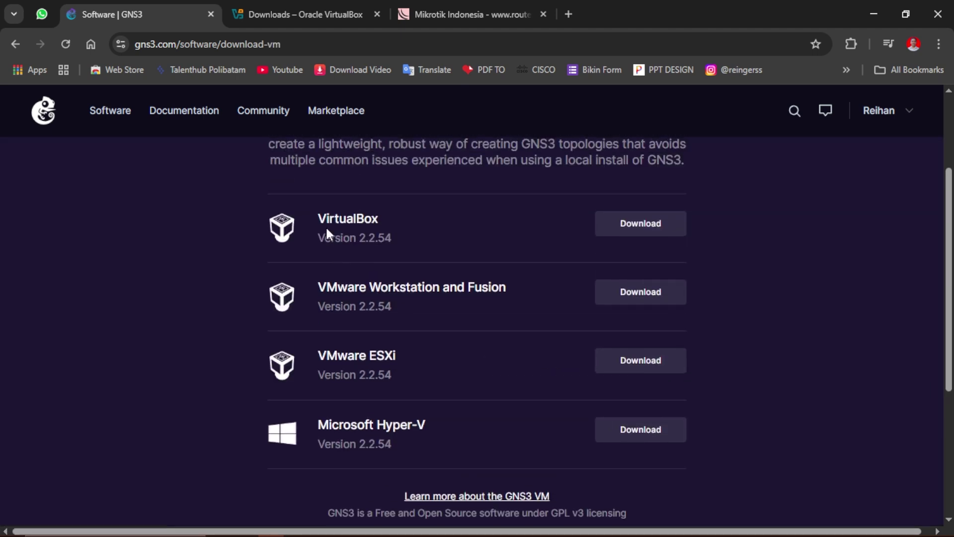
{"action": "scroll", "coordinate": [271, 213], "scroll_direction": "up", "scroll_amount": 1}
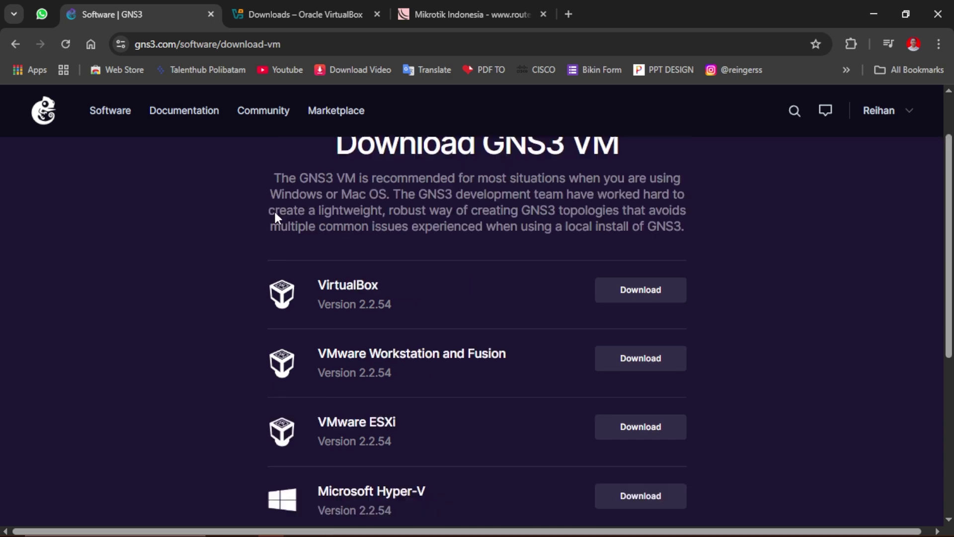
Look over the VirtualBox 7.1.8 downloads page, then switch to the Mikrotik Indonesia tab
{"action": "left_click", "coordinate": [277, 16]}
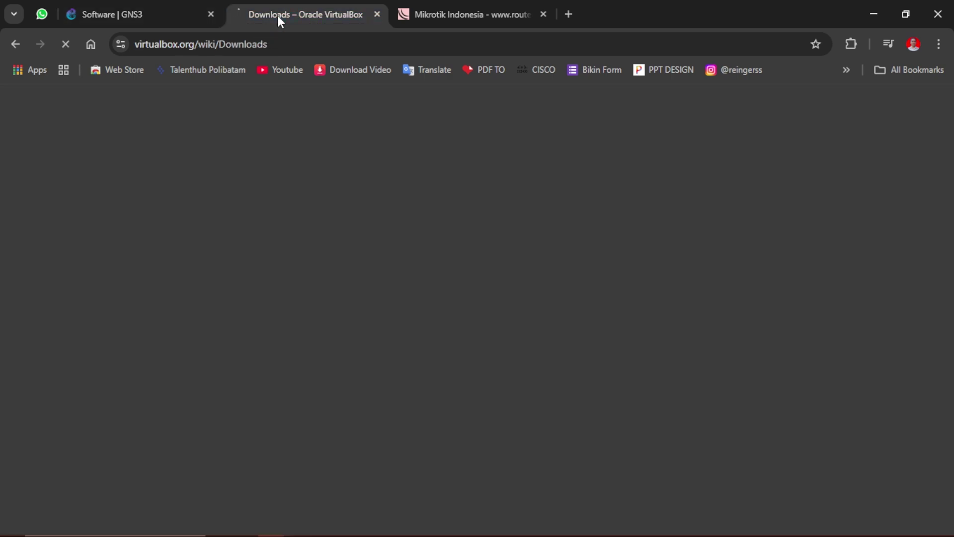
{"action": "left_click", "coordinate": [290, 46]}
{"action": "double_click", "coordinate": [290, 47]}
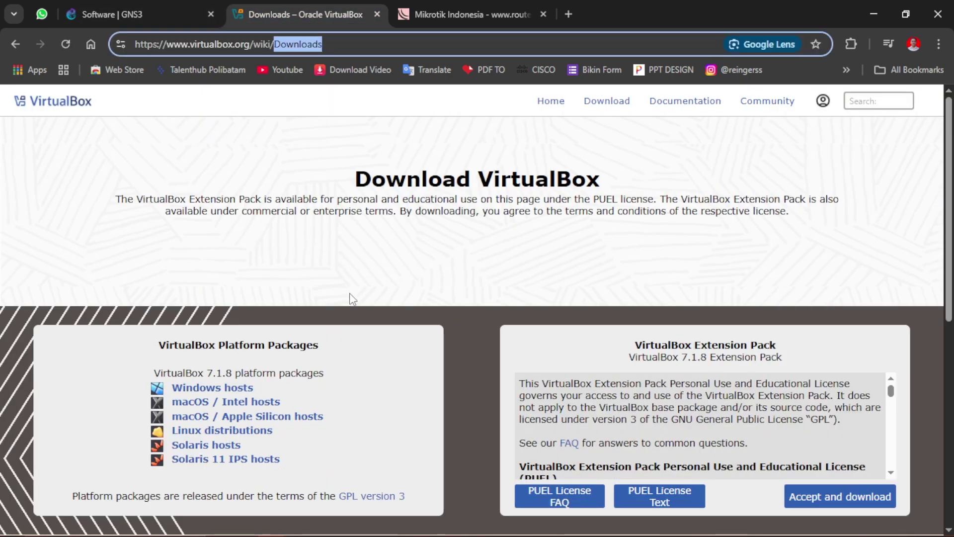
{"action": "left_click", "coordinate": [247, 347]}
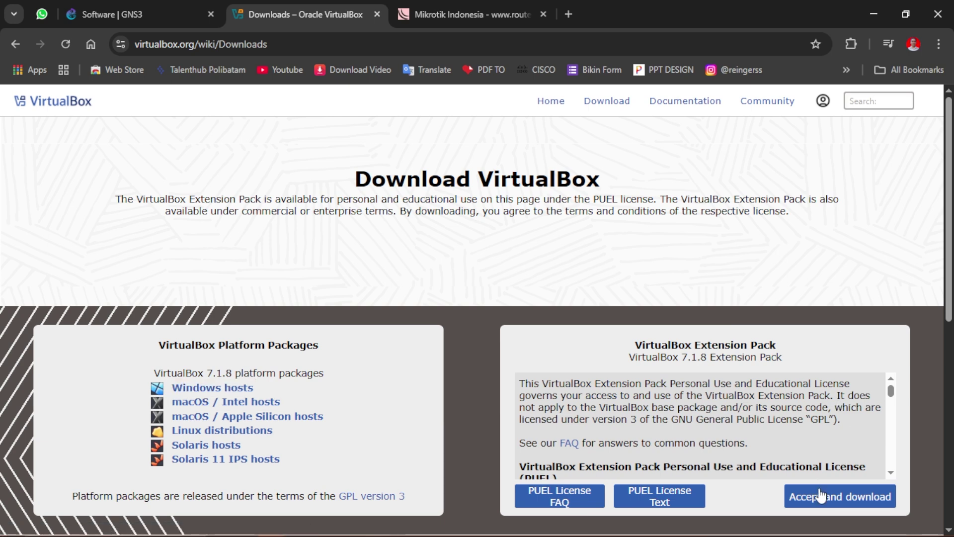
{"action": "left_click", "coordinate": [479, 18]}
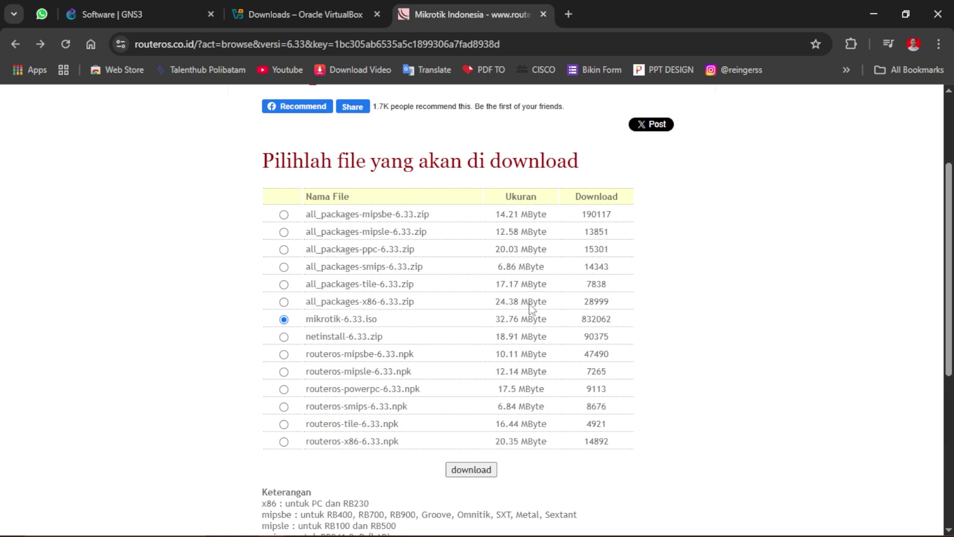
Highlight the mikrotik-6.33.iso (32.76 MByte) file name in the RouterOS 6.33 list
{"action": "left_click_drag", "start_coordinate": [329, 320], "coordinate": [386, 325]}
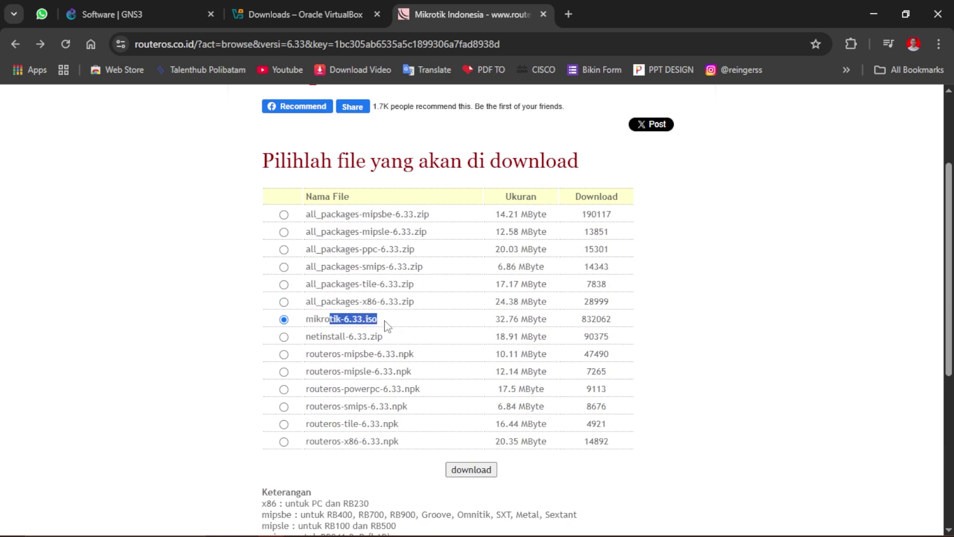
{"action": "left_click_drag", "start_coordinate": [306, 320], "coordinate": [363, 320]}
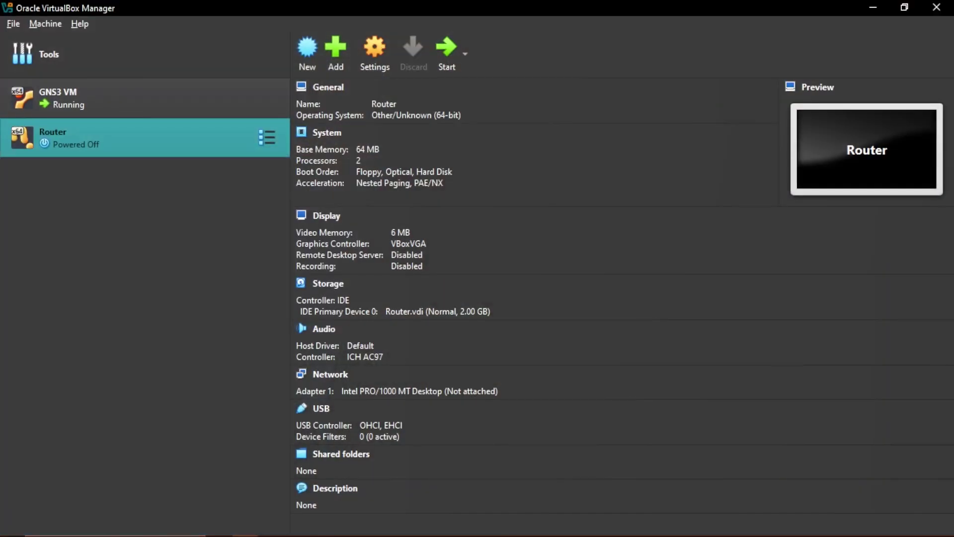
View the running GNS3 VM's details and 2.2.54 console window, then return to Tools
{"action": "left_click", "coordinate": [179, 58]}
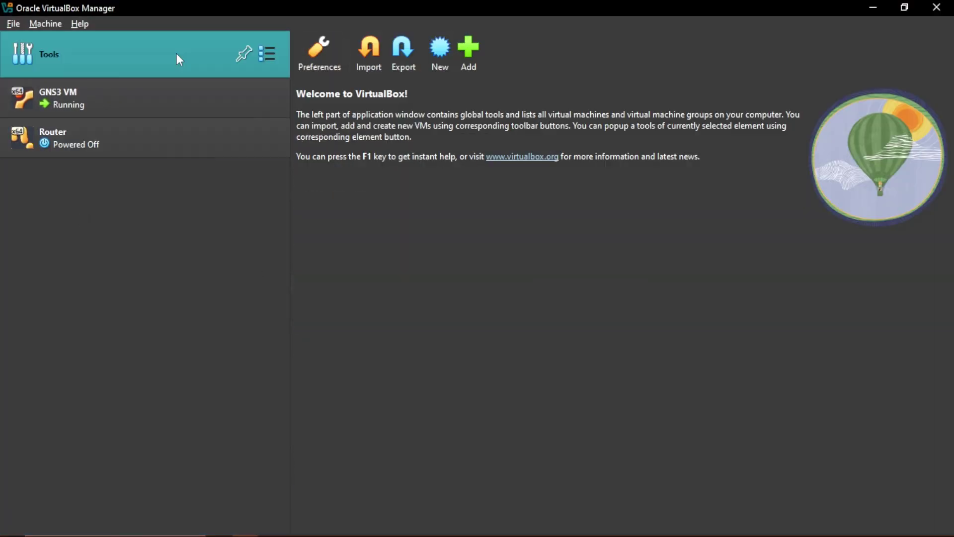
{"action": "left_click", "coordinate": [143, 103]}
{"action": "left_click", "coordinate": [143, 72]}
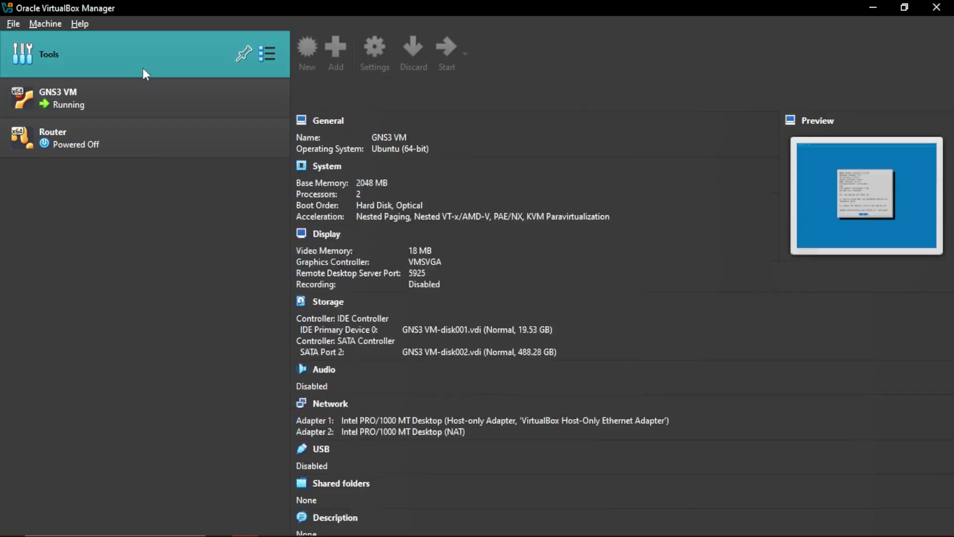
{"action": "double_click", "coordinate": [134, 98]}
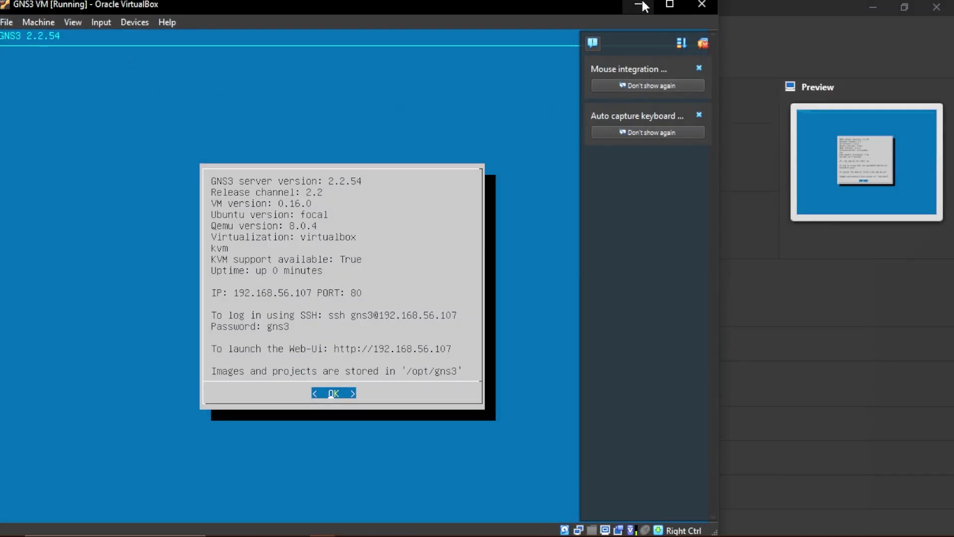
{"action": "left_click", "coordinate": [643, 6]}
{"action": "left_click", "coordinate": [129, 67]}
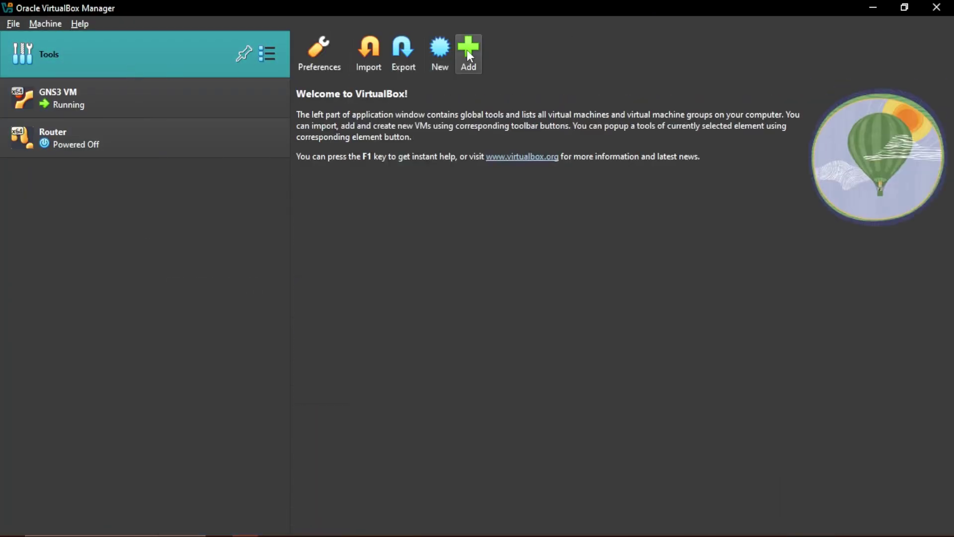
Load GNS3 VM.ova from Downloads\GNS3.VM.VirtualBox.2.2.54 into Import Appliance, review settings, then cancel
{"action": "left_click", "coordinate": [377, 53]}
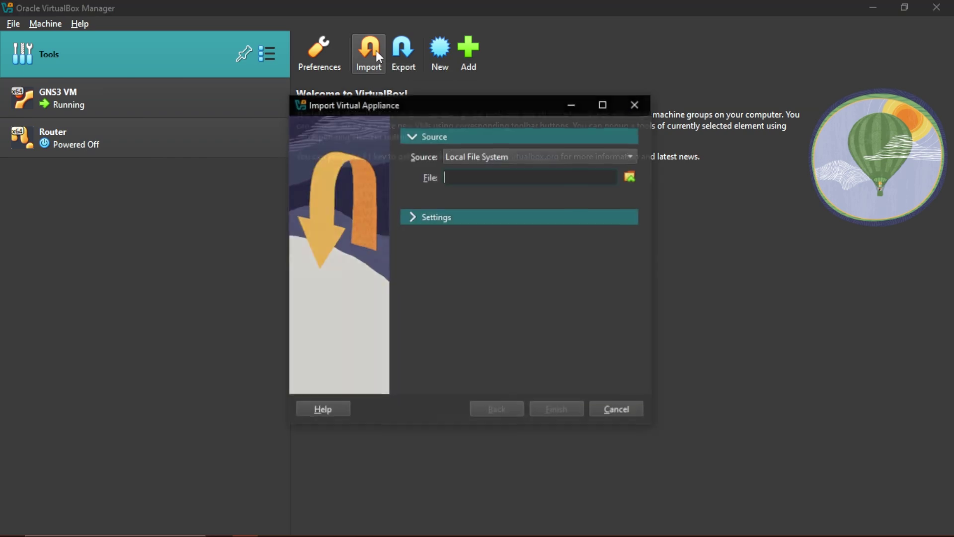
{"action": "left_click", "coordinate": [630, 178]}
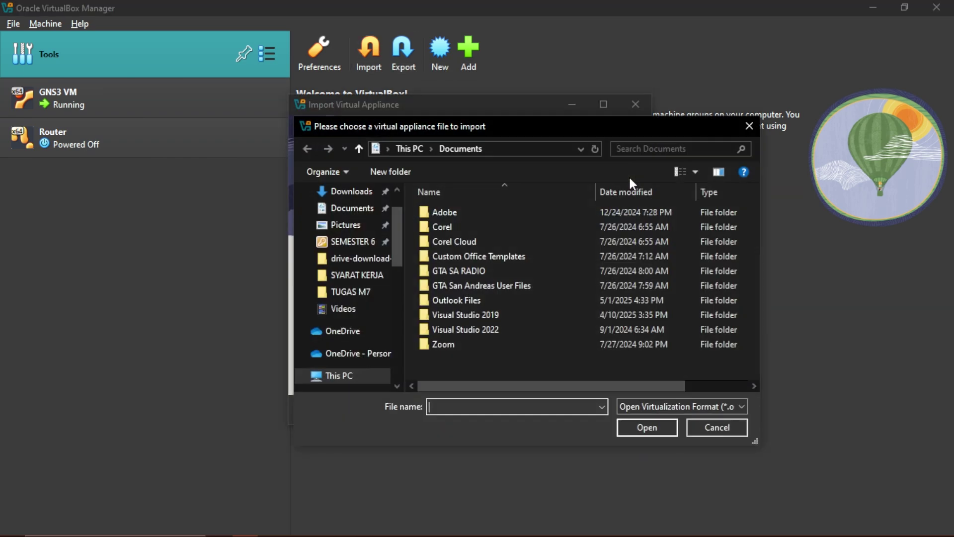
{"action": "scroll", "coordinate": [364, 219], "scroll_direction": "up", "scroll_amount": 1}
{"action": "left_click", "coordinate": [363, 210]}
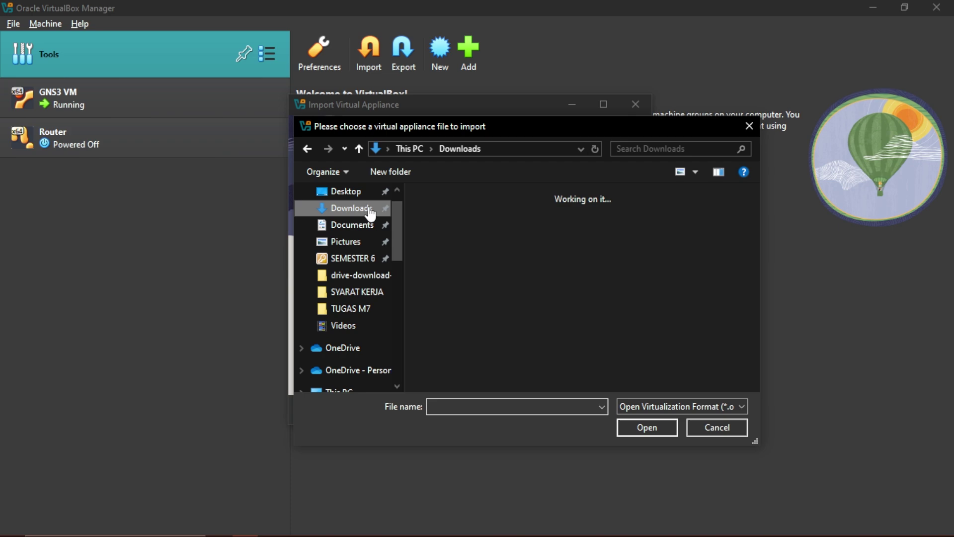
{"action": "scroll", "coordinate": [552, 280], "scroll_direction": "down", "scroll_amount": 3}
{"action": "double_click", "coordinate": [556, 276]}
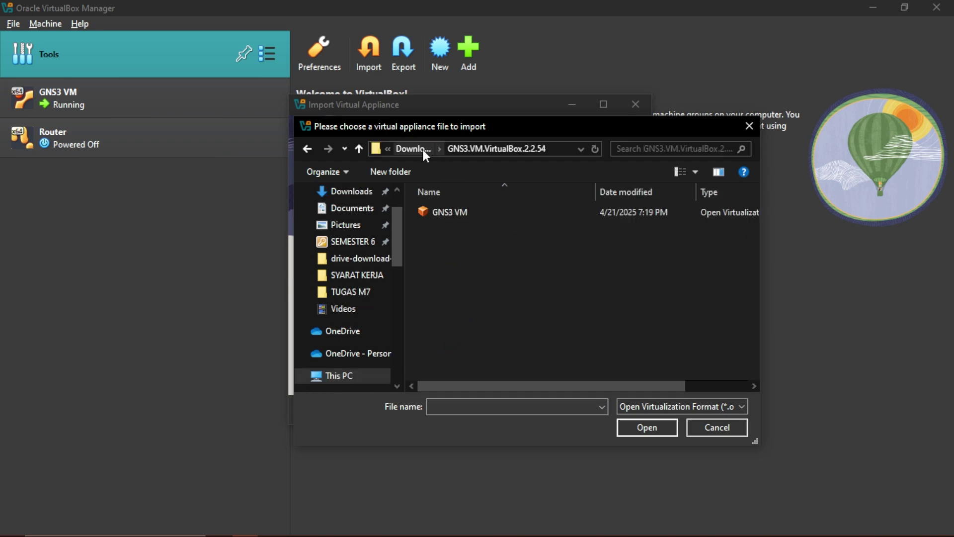
{"action": "left_click", "coordinate": [480, 213]}
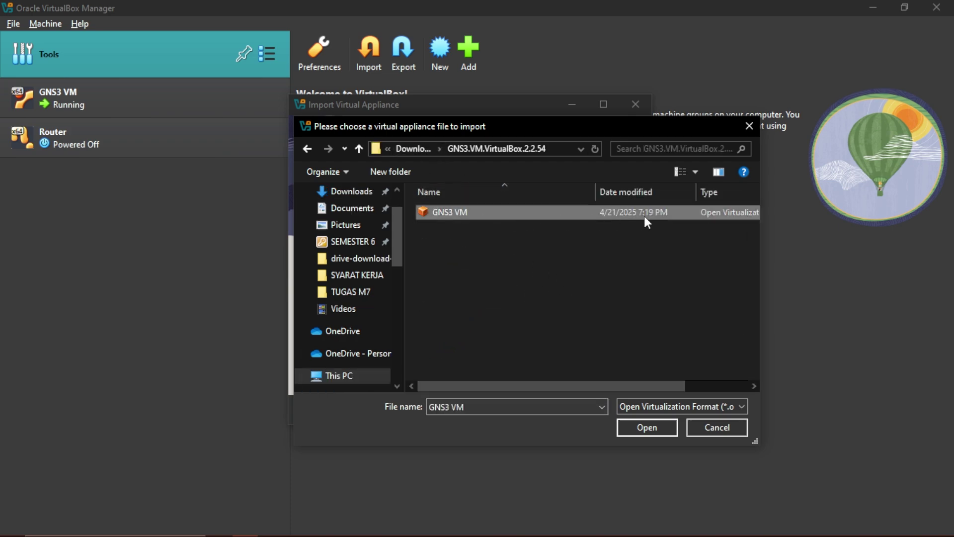
{"action": "left_click", "coordinate": [651, 428]}
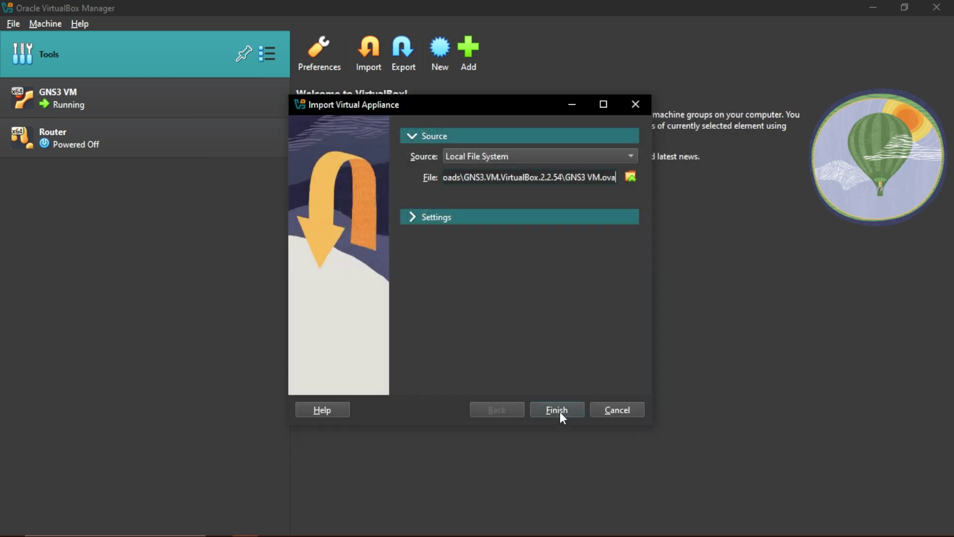
{"action": "left_click", "coordinate": [413, 217]}
{"action": "left_click", "coordinate": [669, 411]}
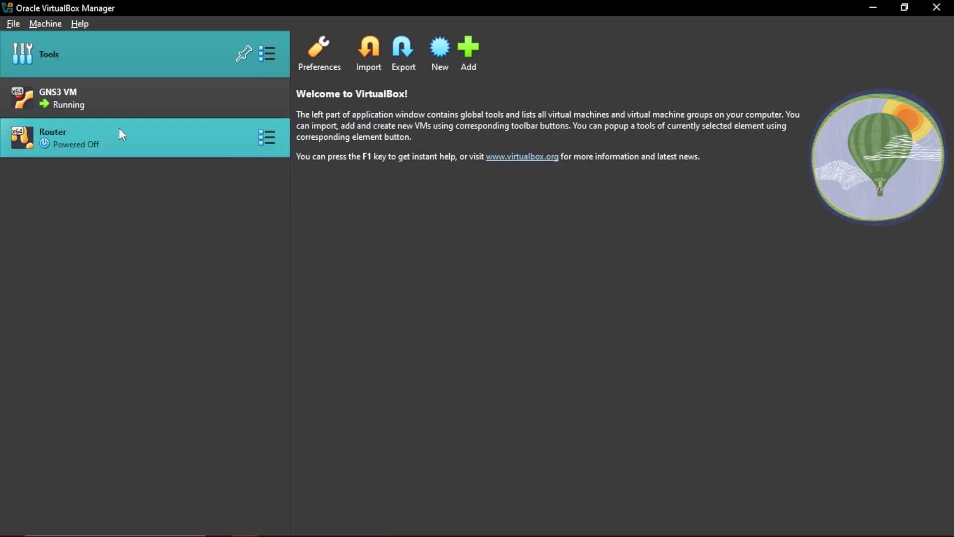
Check the GNS3 VM and local laptop server entries in the Servers Summary are running
{"action": "left_click", "coordinate": [109, 87]}
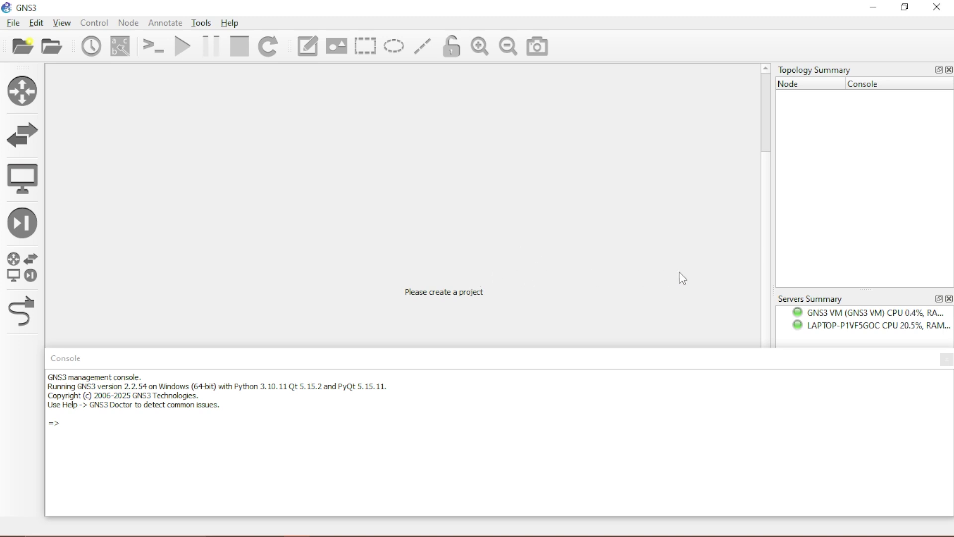
{"action": "left_click", "coordinate": [830, 316]}
{"action": "left_click", "coordinate": [835, 327]}
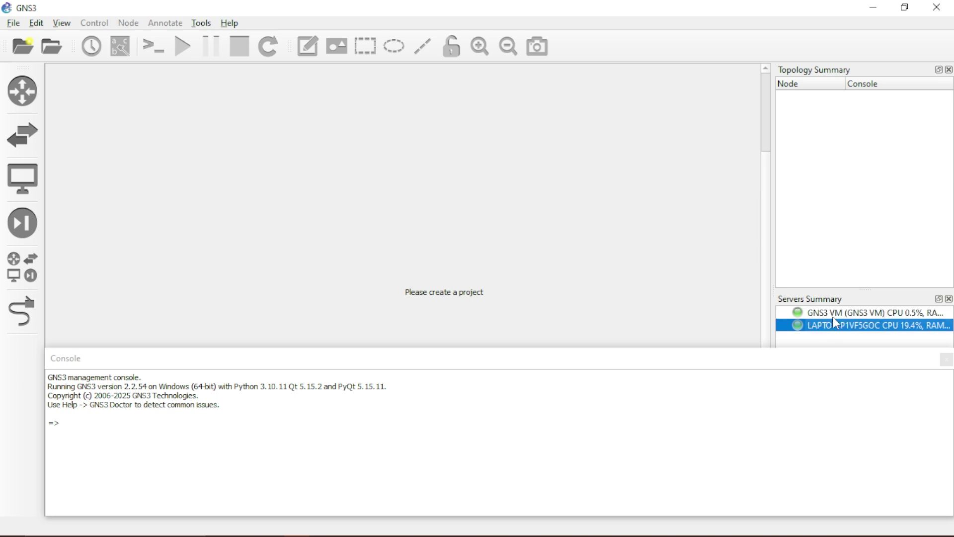
{"action": "left_click", "coordinate": [836, 328]}
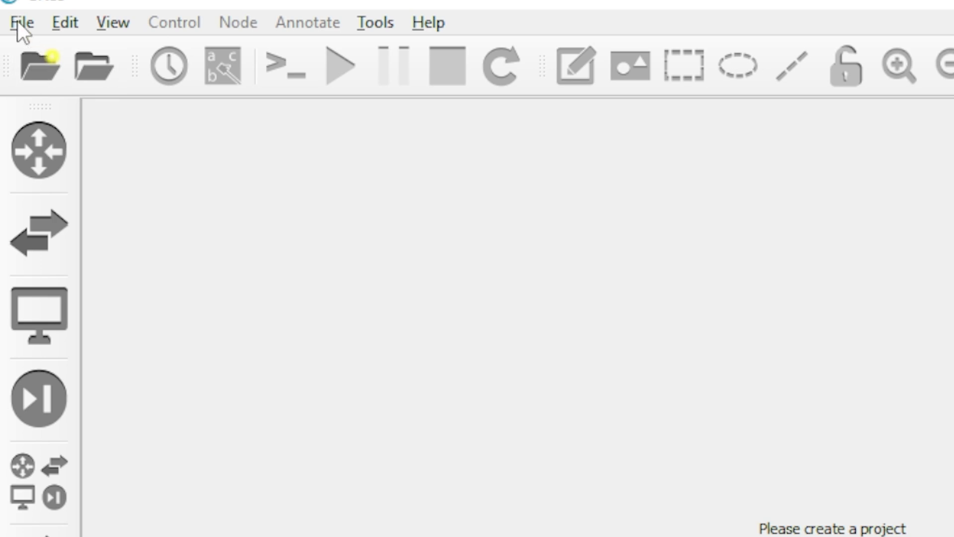
Start a new blank project, replacing its default name with 'Topologi Jaringan Sederhana'
{"action": "left_click", "coordinate": [19, 23]}
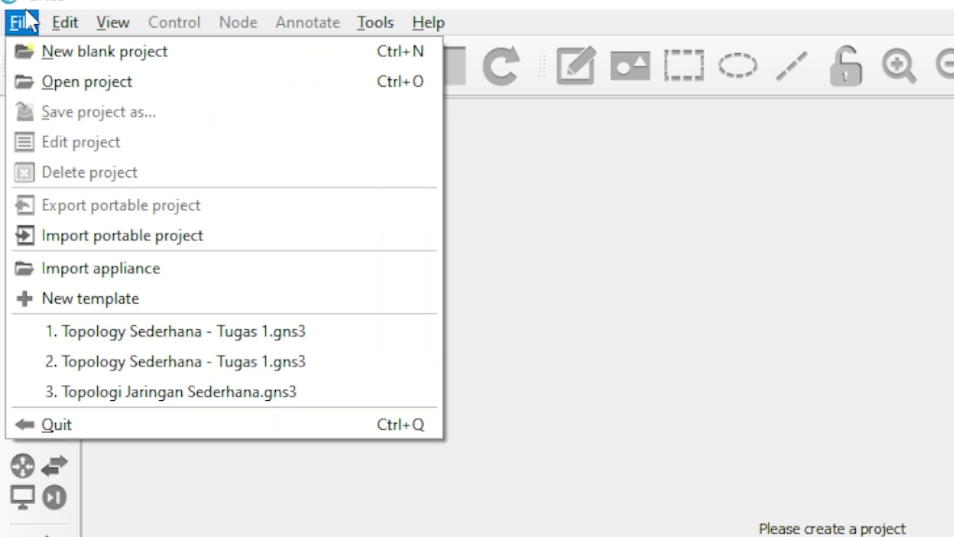
{"action": "left_click", "coordinate": [79, 52]}
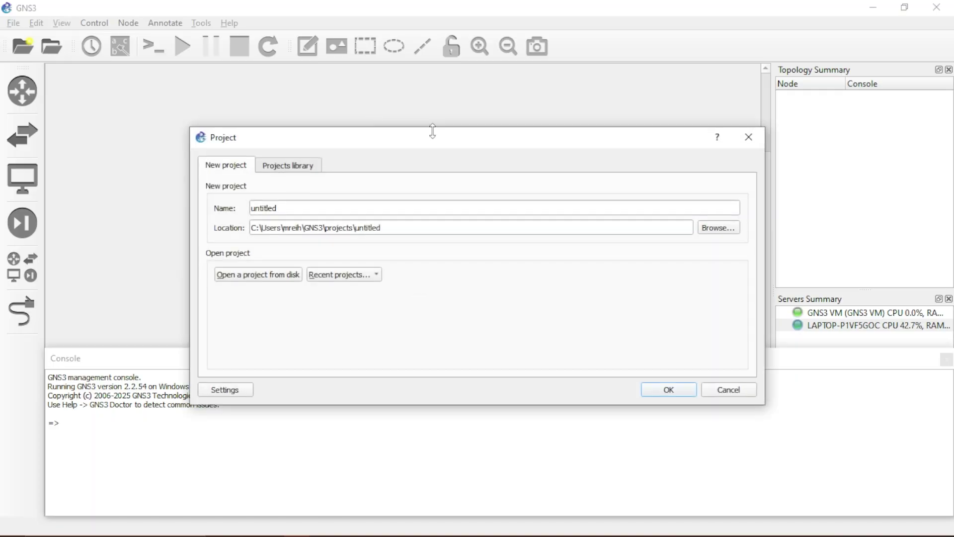
{"action": "double_click", "coordinate": [348, 209]}
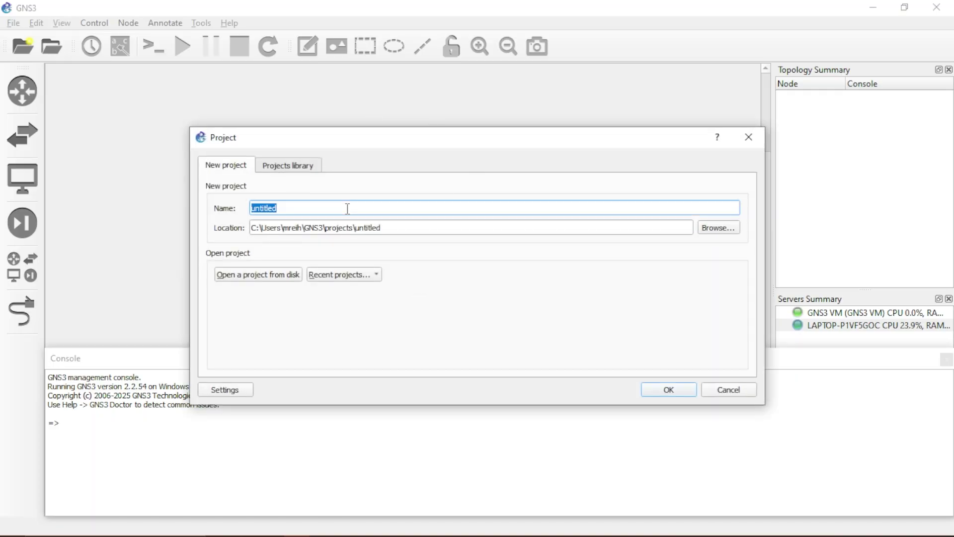
{"action": "type", "text": "Topologi J"}
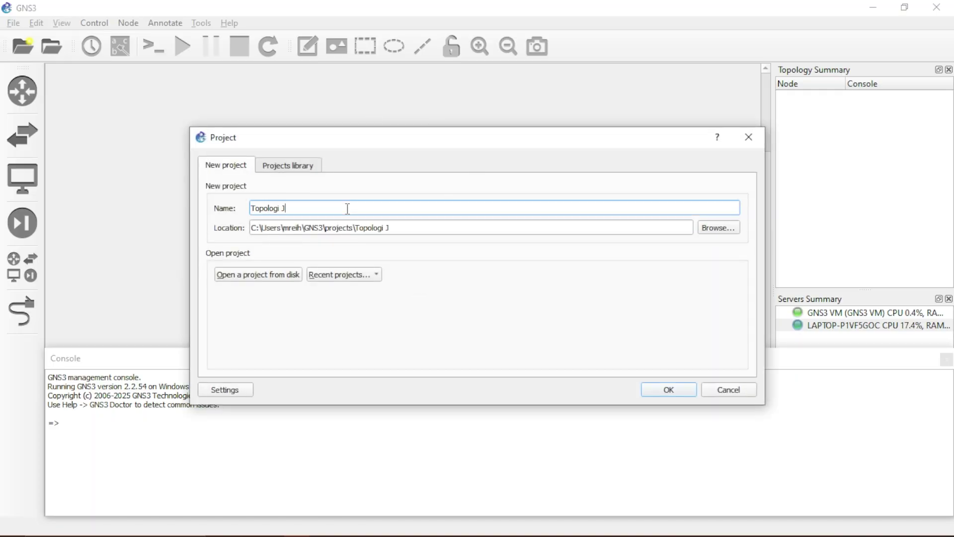
{"action": "type", "text": "aringan Sederhana"}
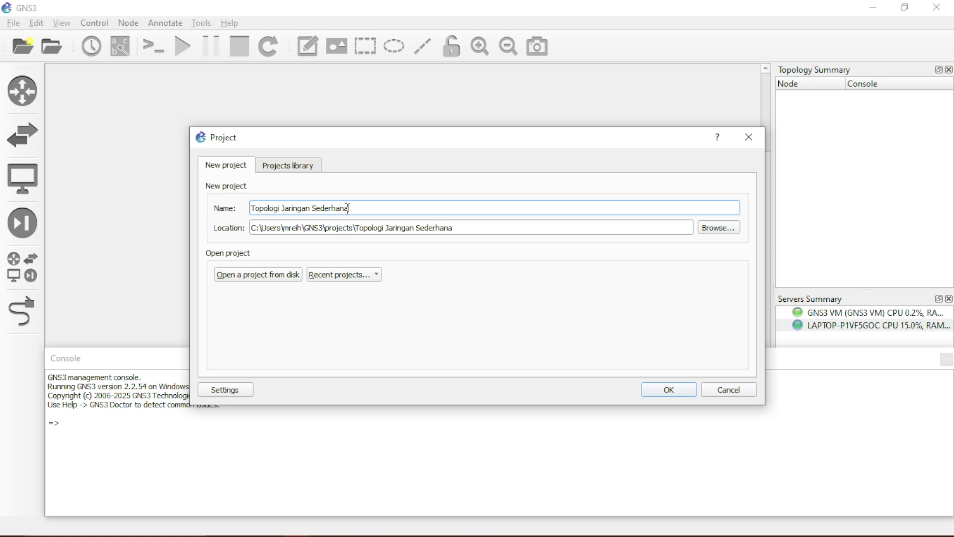
{"action": "key", "text": "Return"}
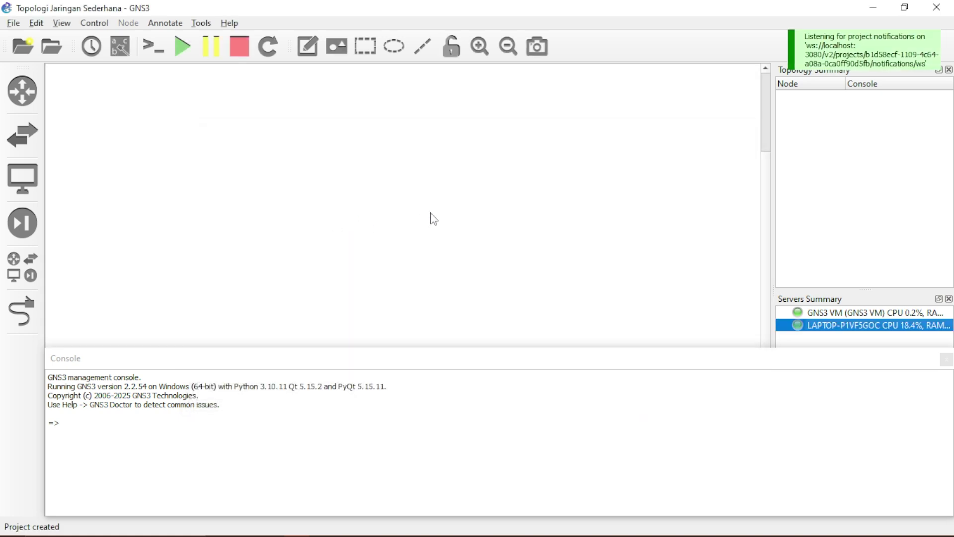
{"action": "left_click", "coordinate": [432, 218]}
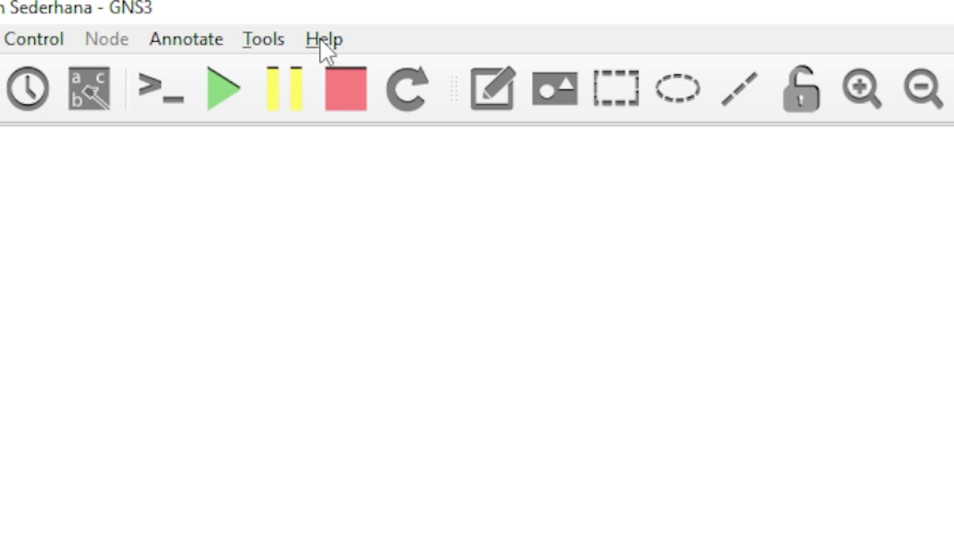
Run the Setup Wizard for appliances in the VirtualBox GNS3 VM with 2 vCPUs and 2048 MB RAM
{"action": "left_click", "coordinate": [322, 40]}
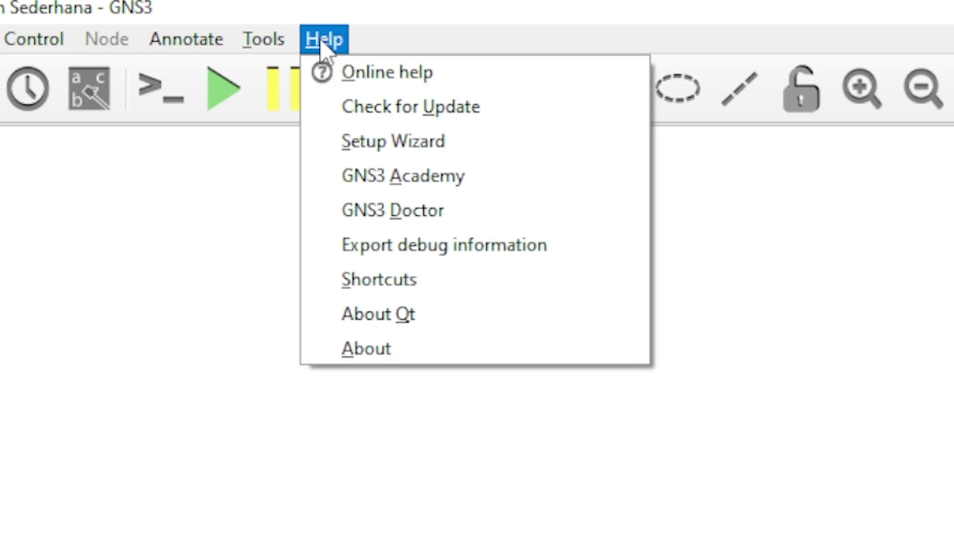
{"action": "left_click", "coordinate": [455, 144]}
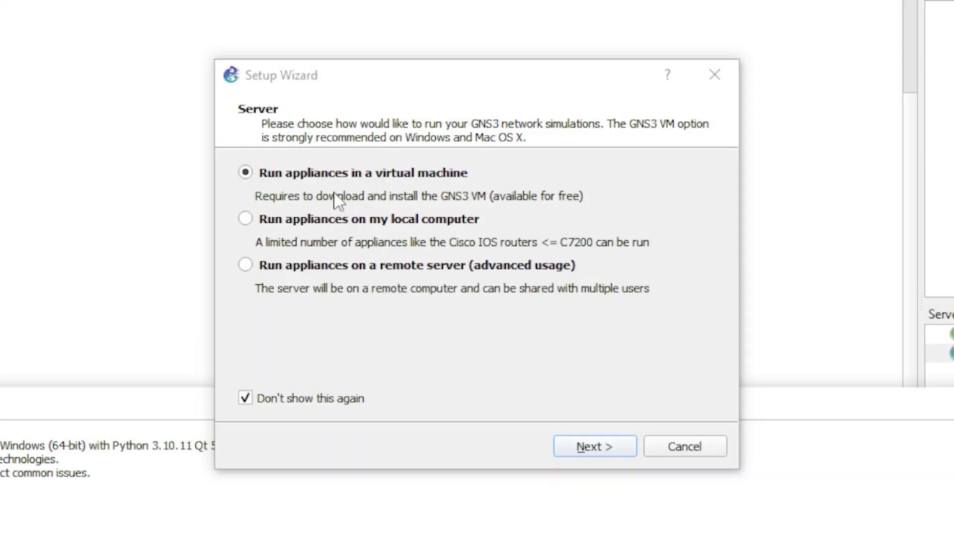
{"action": "left_click", "coordinate": [607, 445]}
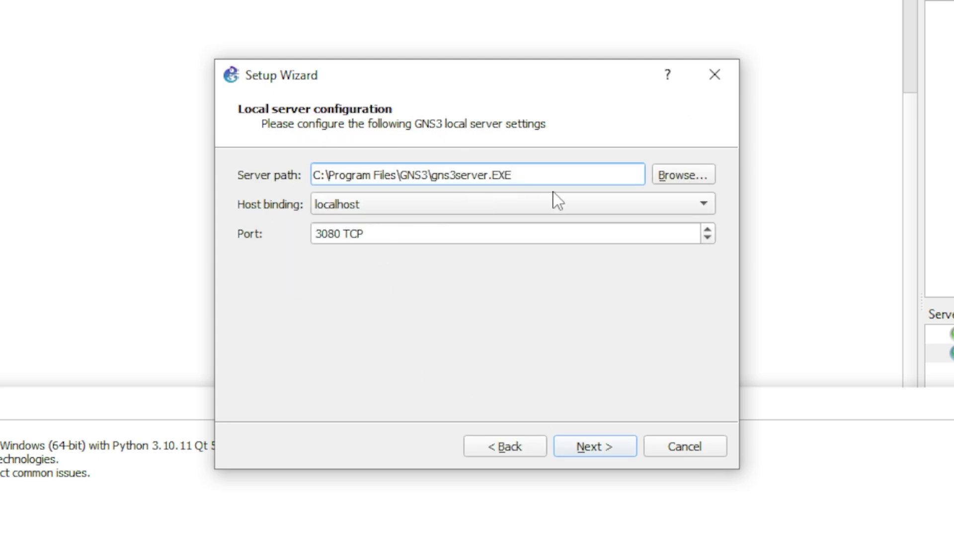
{"action": "left_click", "coordinate": [580, 448]}
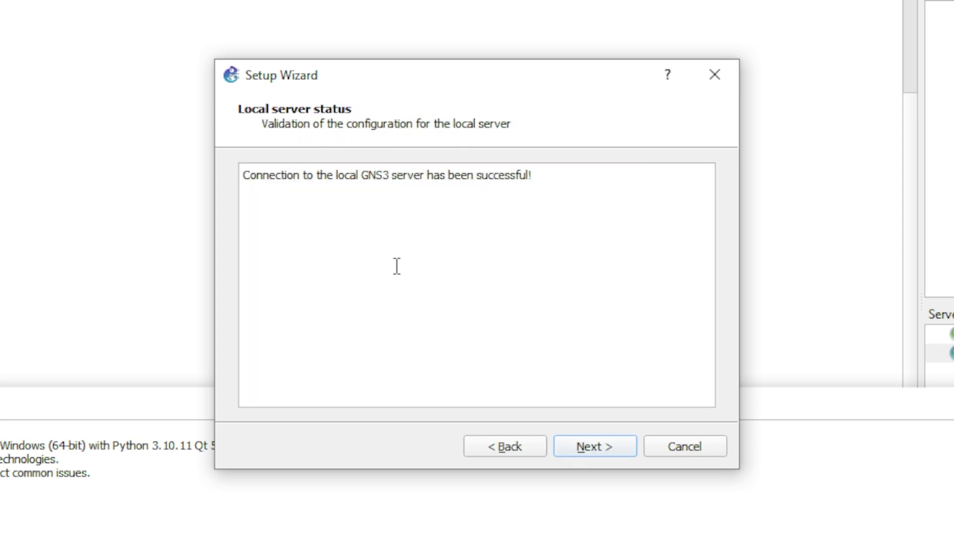
{"action": "left_click", "coordinate": [590, 447]}
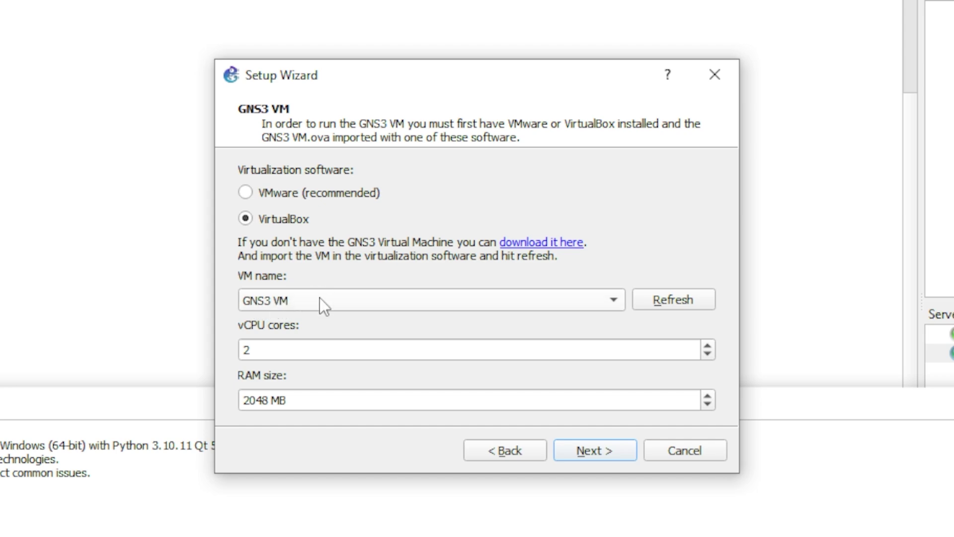
{"action": "left_click", "coordinate": [257, 352]}
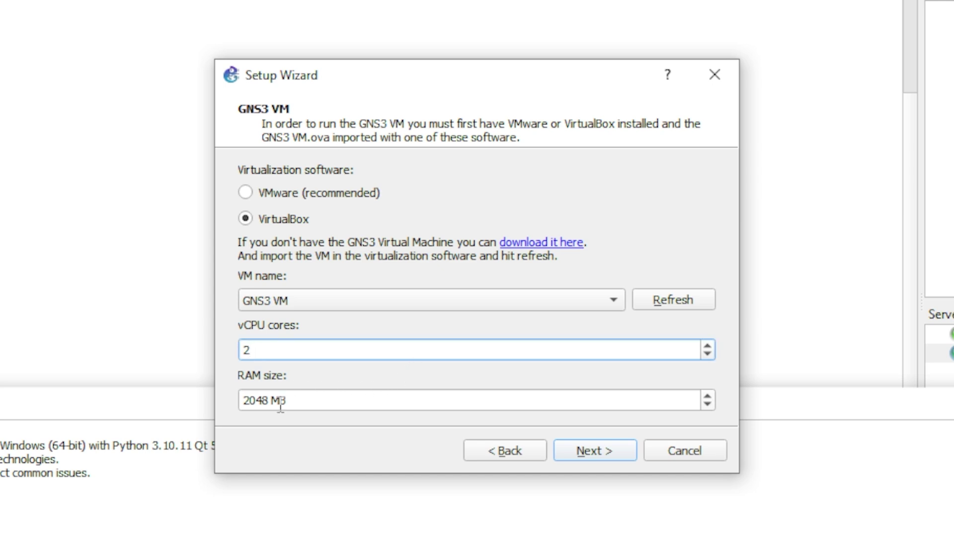
{"action": "left_click", "coordinate": [596, 448]}
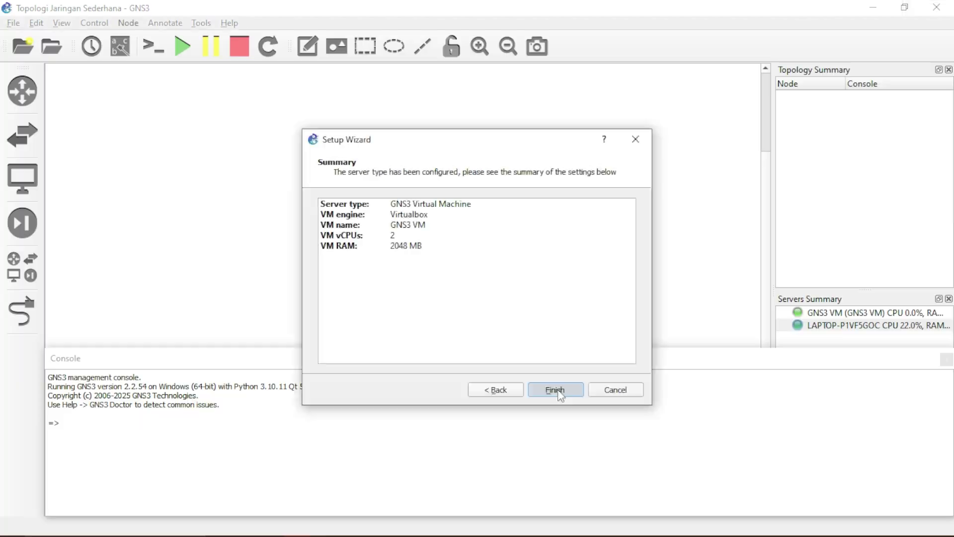
{"action": "left_click", "coordinate": [597, 450]}
Check the GNS3 VM and laptop server entries, selecting the GNS3 VM server
{"action": "left_click", "coordinate": [556, 291]}
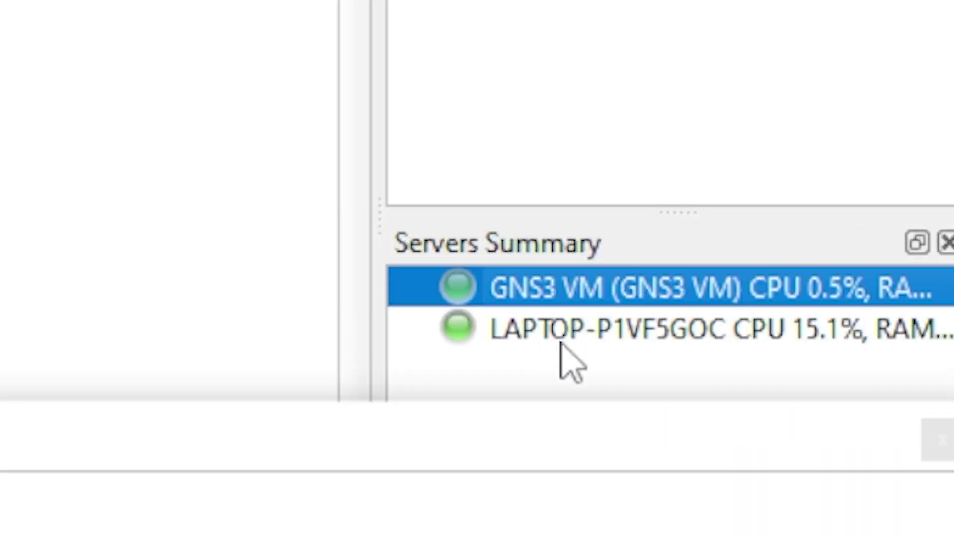
{"action": "left_click", "coordinate": [560, 336]}
{"action": "left_click", "coordinate": [558, 295]}
{"action": "left_click", "coordinate": [549, 324]}
{"action": "left_click", "coordinate": [552, 288]}
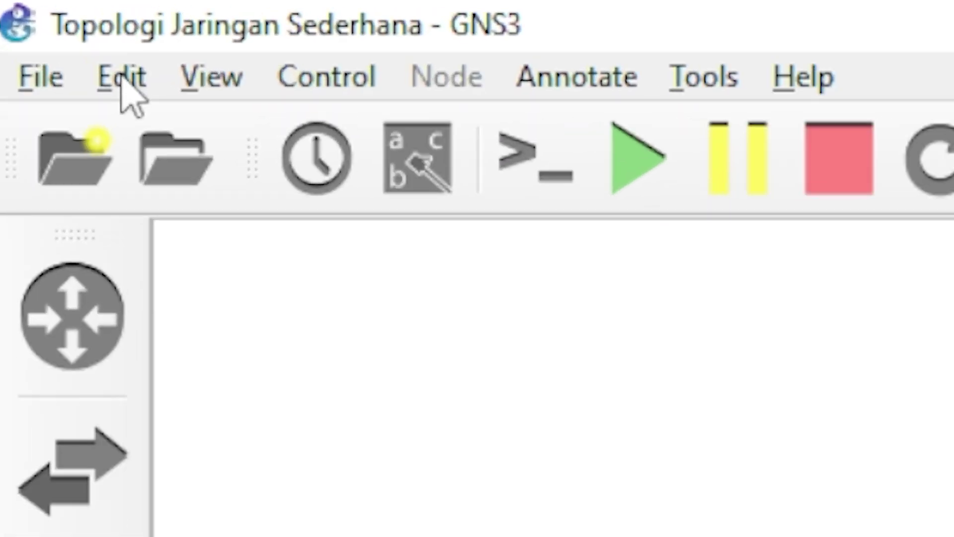
Open Preferences and go from VirtualBox VMs to the VirtualBox page showing the VBoxManage path
{"action": "left_click", "coordinate": [36, 23]}
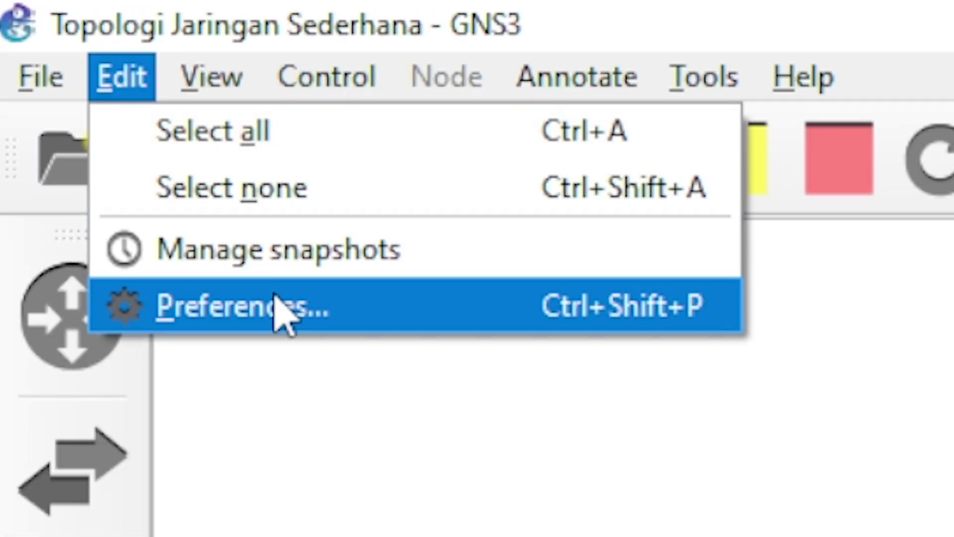
{"action": "left_click", "coordinate": [277, 307]}
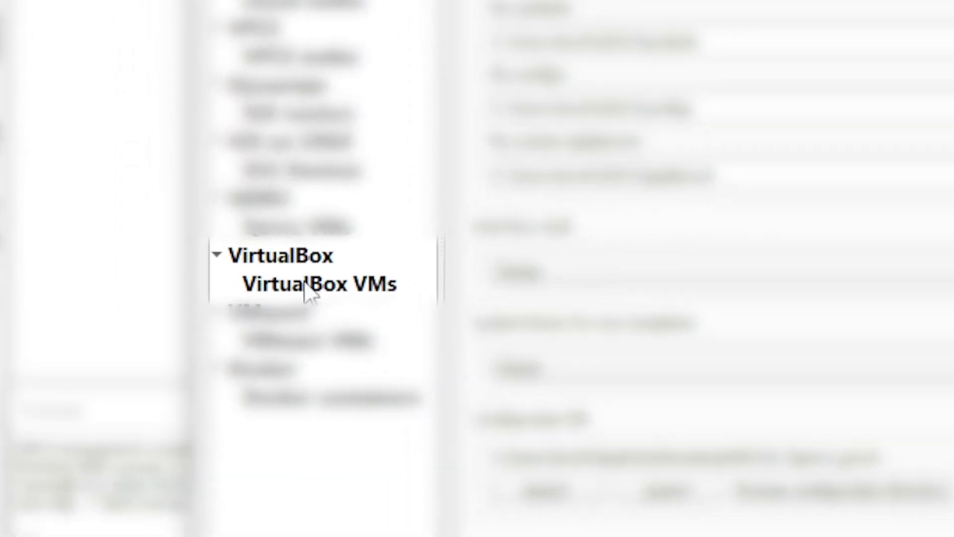
{"action": "left_click", "coordinate": [306, 288]}
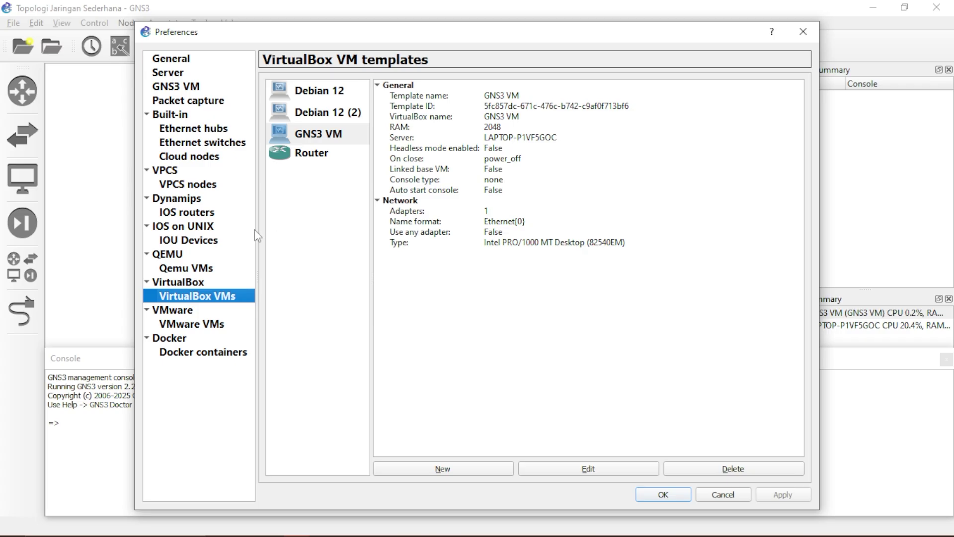
{"action": "left_click", "coordinate": [200, 283]}
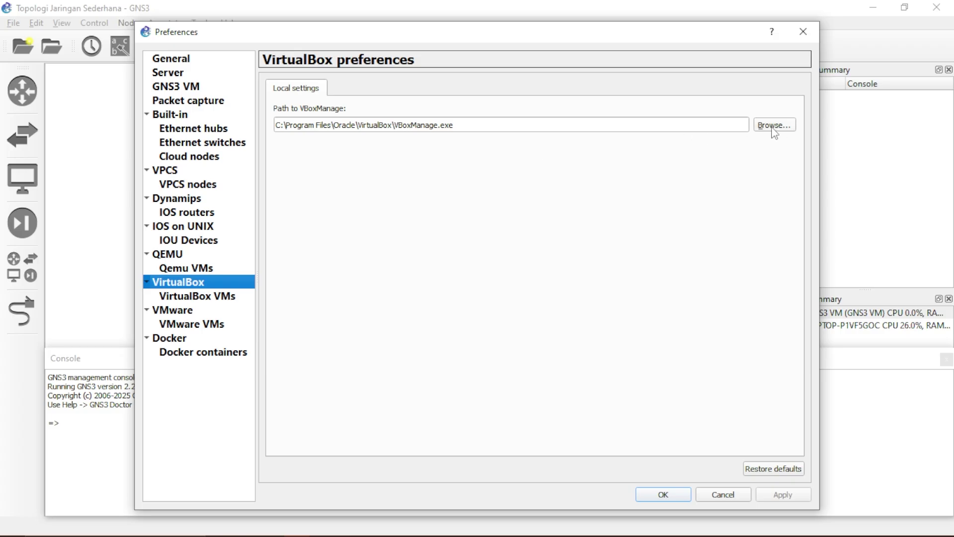
Browse for the VBoxManage program, navigating to Program Files on the OS (C:) drive
{"action": "left_click", "coordinate": [771, 126]}
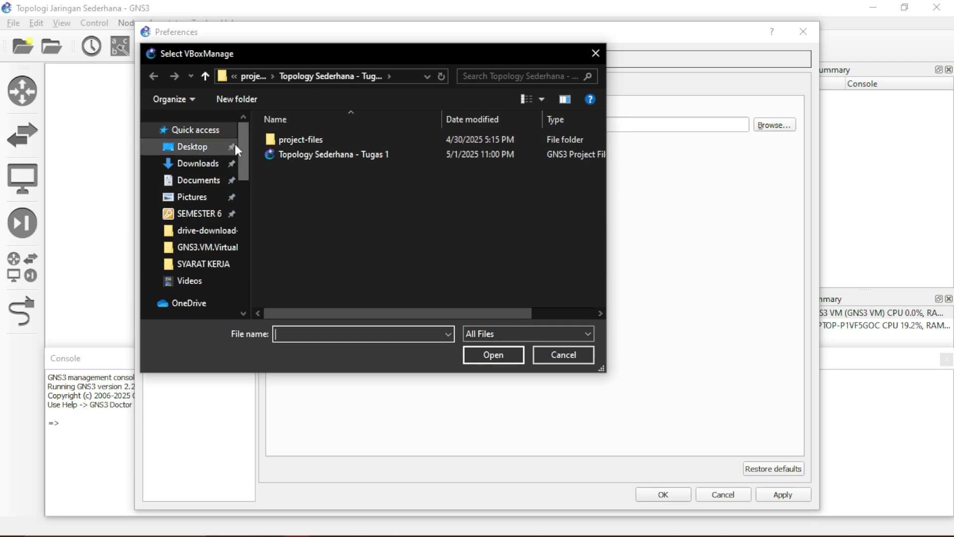
{"action": "scroll", "coordinate": [207, 269], "scroll_direction": "down", "scroll_amount": 2}
{"action": "left_click", "coordinate": [208, 269]}
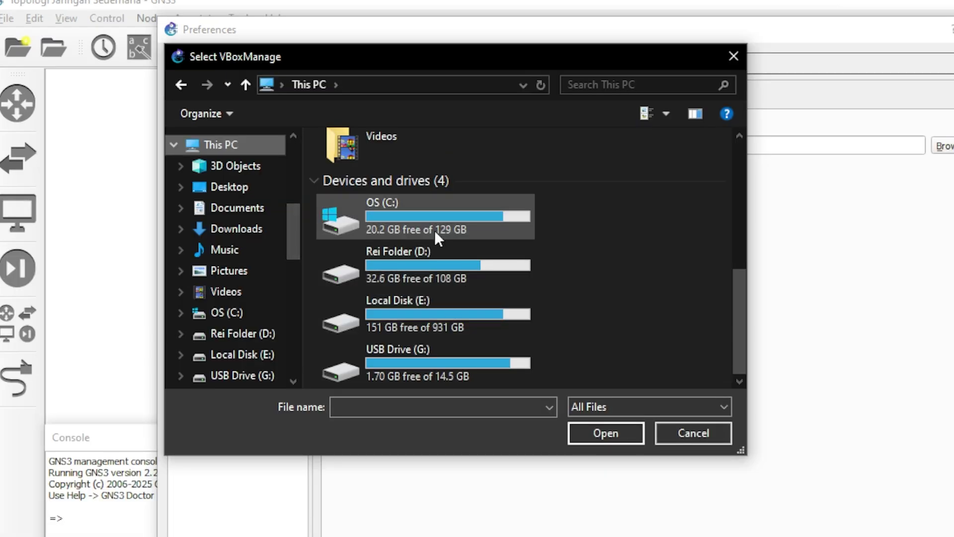
{"action": "double_click", "coordinate": [431, 216]}
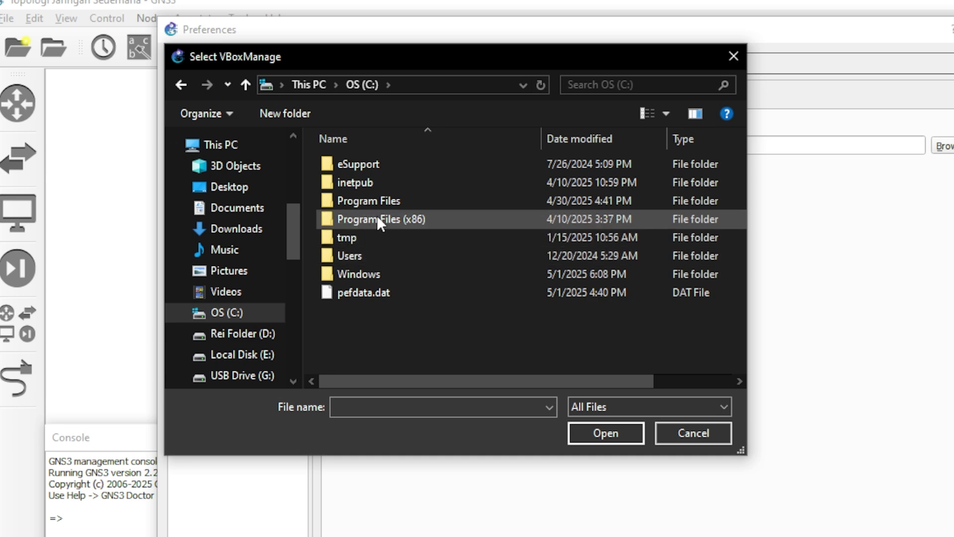
{"action": "double_click", "coordinate": [386, 204]}
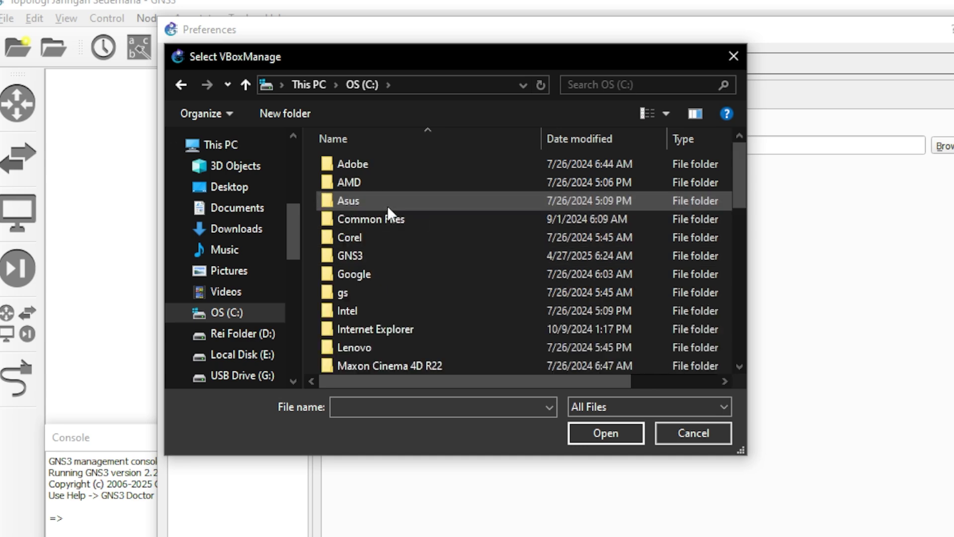
{"action": "scroll", "coordinate": [397, 271], "scroll_direction": "down", "scroll_amount": 2}
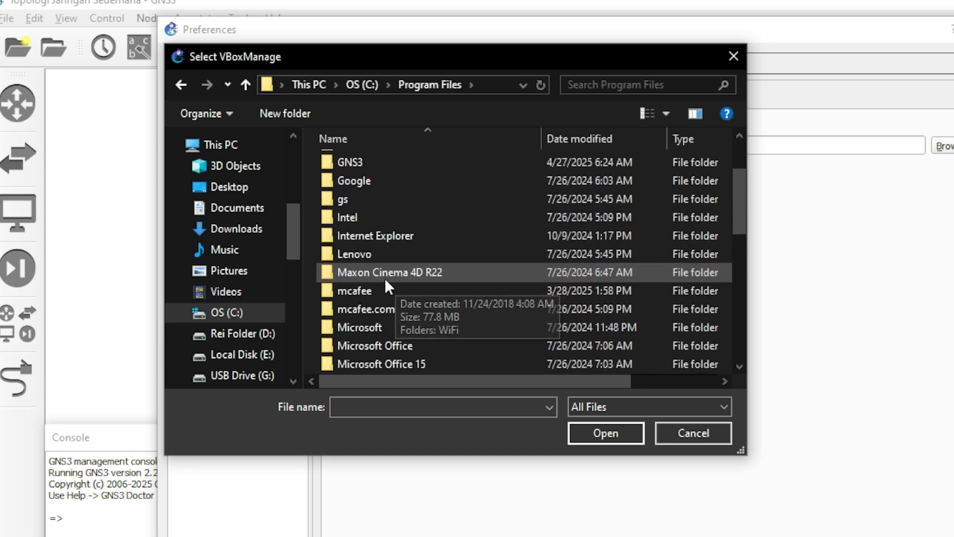
{"action": "scroll", "coordinate": [385, 288], "scroll_direction": "down", "scroll_amount": 3}
{"action": "scroll", "coordinate": [385, 298], "scroll_direction": "down", "scroll_amount": 2}
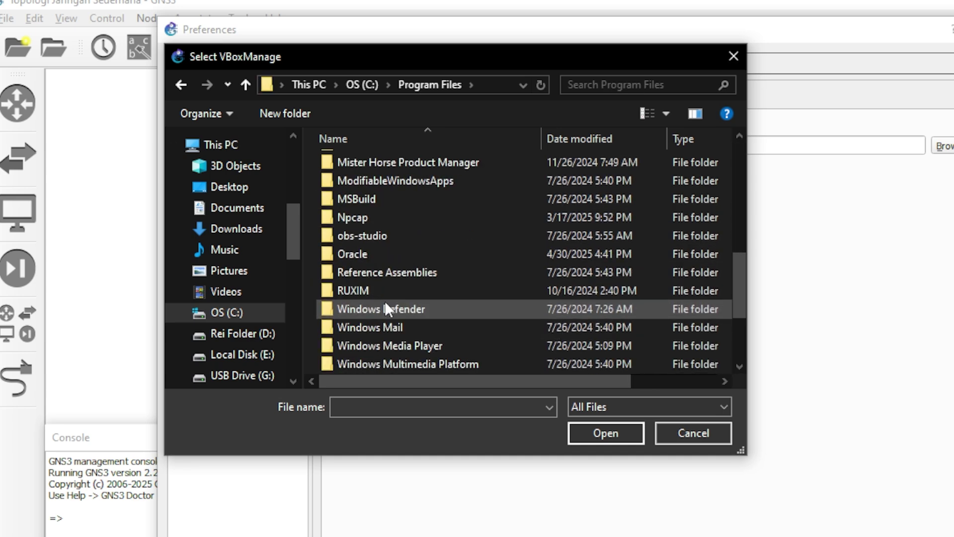
Choose VBoxManage from C:\Program Files\Oracle\VirtualBox as the VBoxManage path
{"action": "double_click", "coordinate": [368, 249]}
{"action": "double_click", "coordinate": [382, 163]}
{"action": "double_click", "coordinate": [382, 162]}
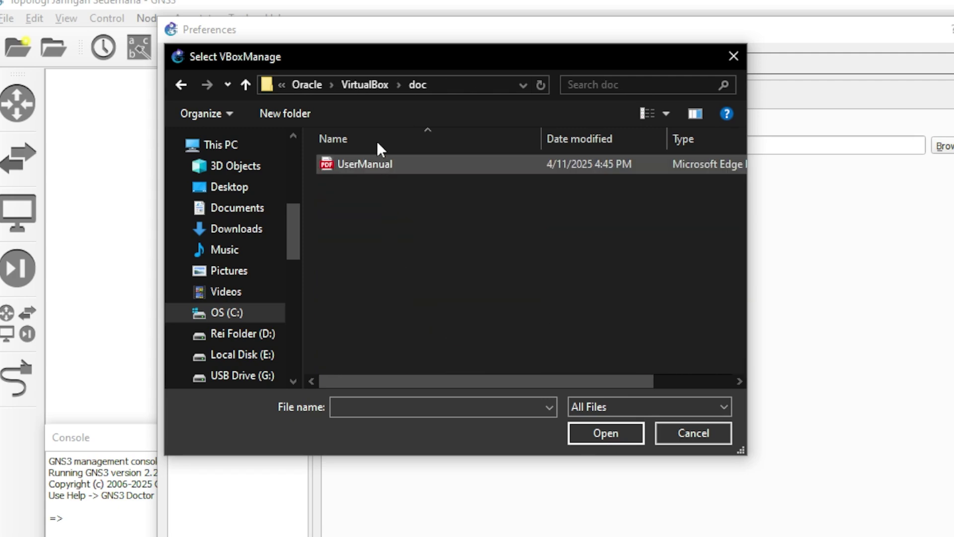
{"action": "left_click", "coordinate": [369, 86]}
{"action": "scroll", "coordinate": [401, 262], "scroll_direction": "down", "scroll_amount": 10}
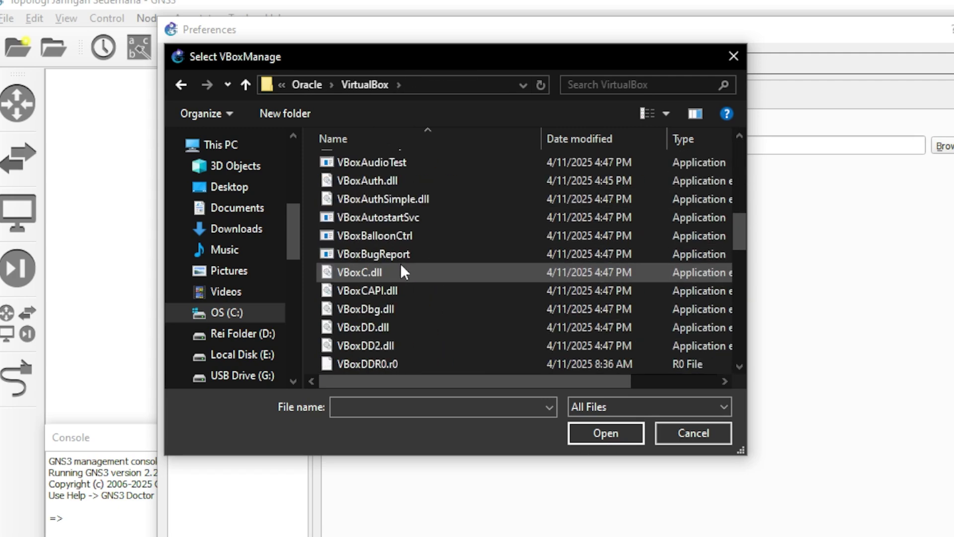
{"action": "scroll", "coordinate": [383, 274], "scroll_direction": "down", "scroll_amount": 4}
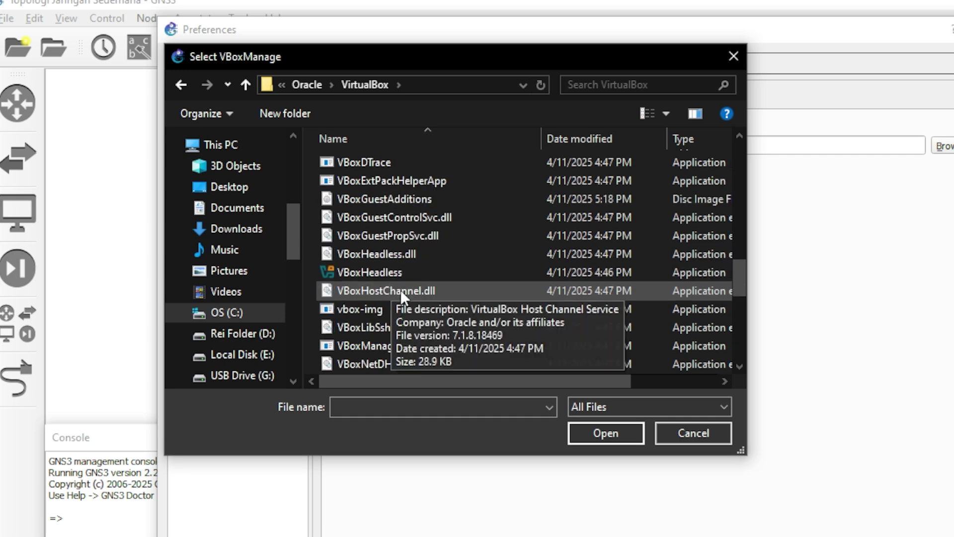
{"action": "left_click", "coordinate": [395, 237]}
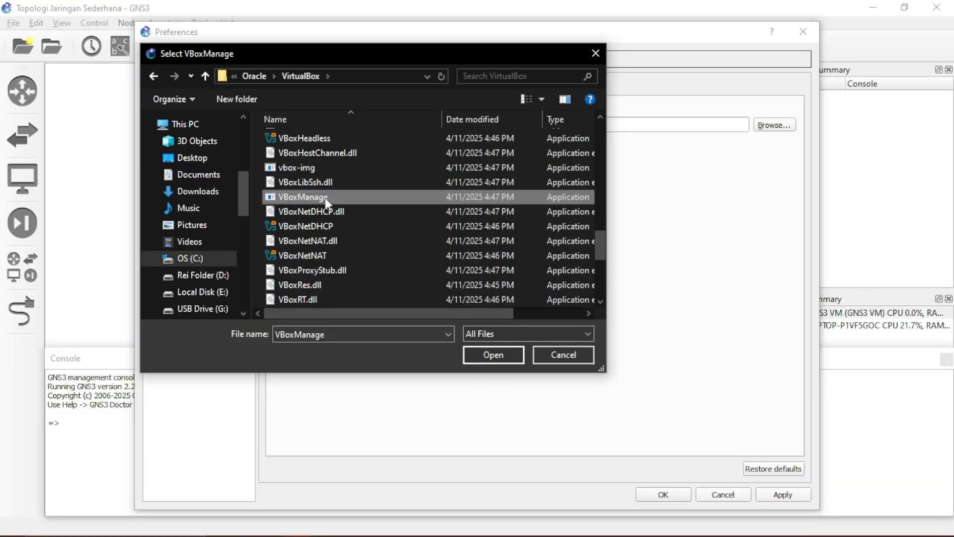
{"action": "double_click", "coordinate": [395, 237]}
{"action": "left_click", "coordinate": [783, 494]}
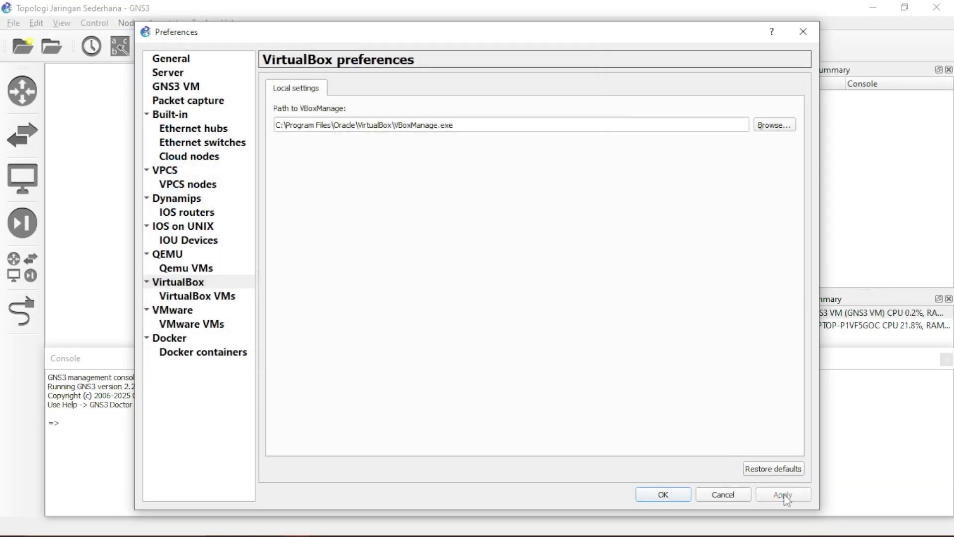
{"action": "left_click", "coordinate": [211, 301]}
{"action": "left_click", "coordinate": [312, 192]}
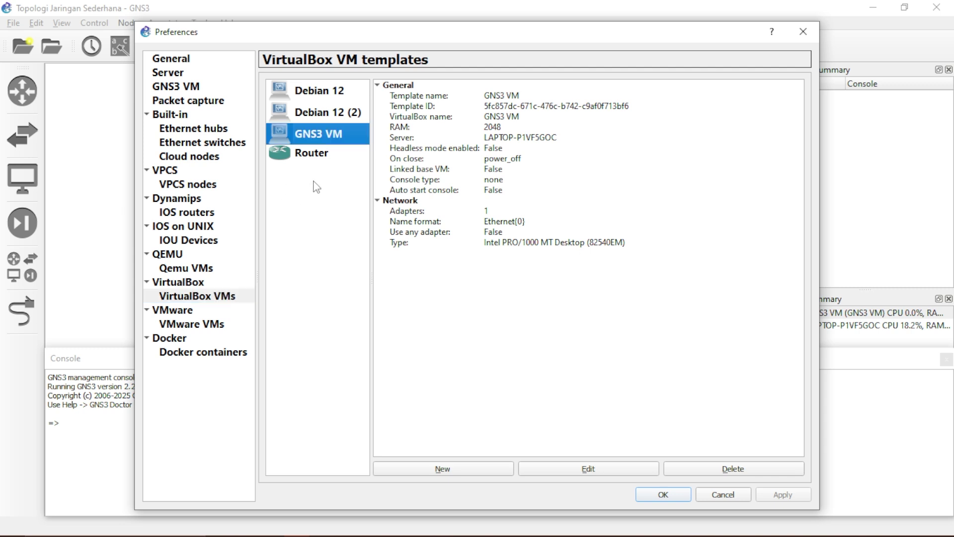
{"action": "left_click", "coordinate": [327, 95]}
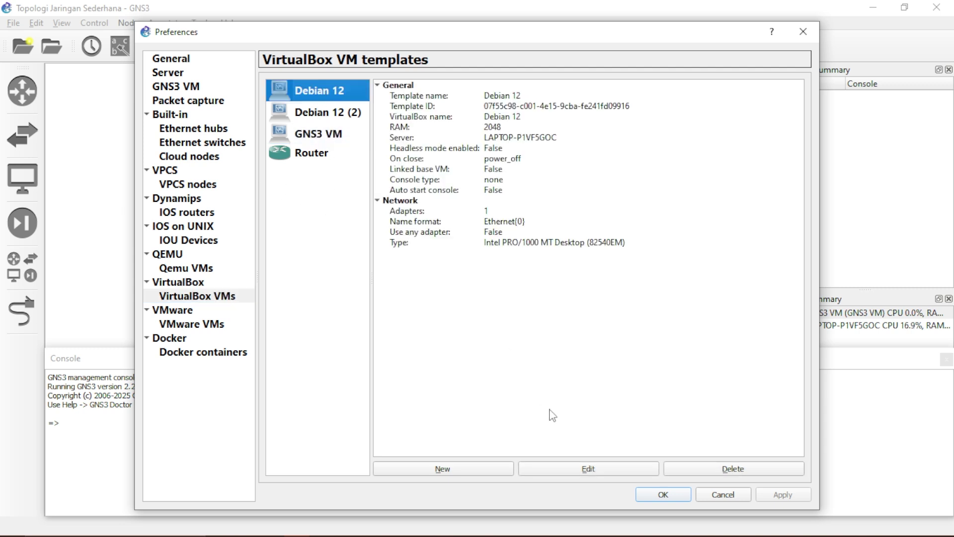
{"action": "left_click", "coordinate": [729, 470]}
{"action": "left_click", "coordinate": [343, 94]}
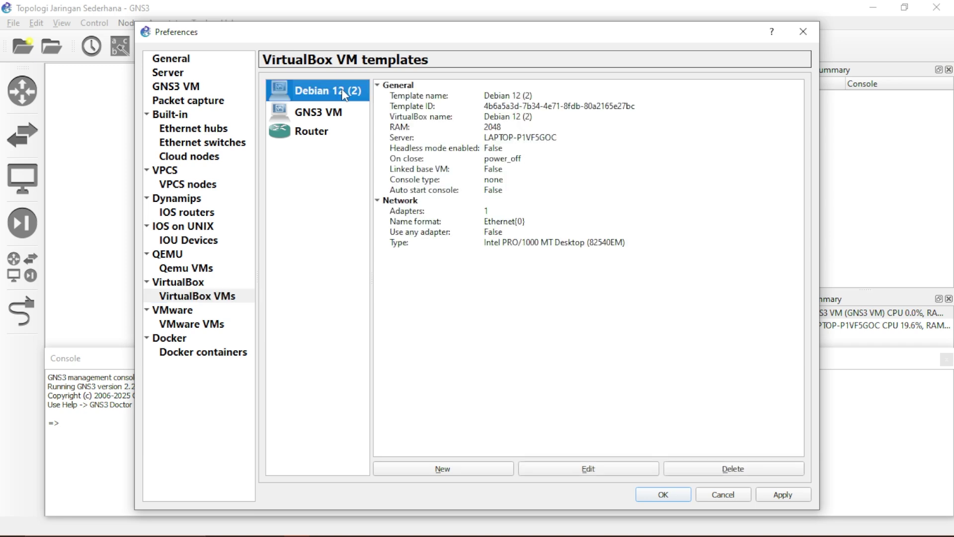
{"action": "left_click", "coordinate": [743, 472]}
{"action": "left_click", "coordinate": [320, 140]}
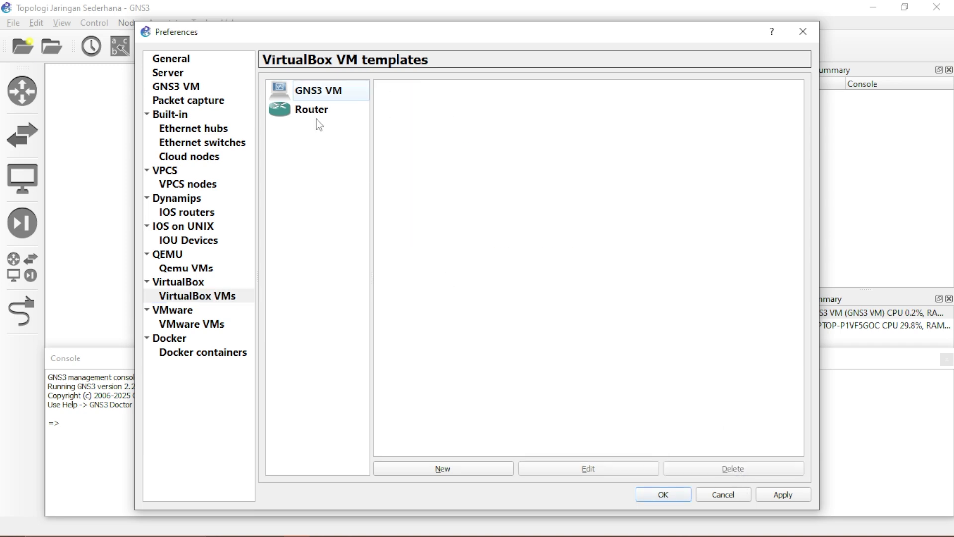
{"action": "double_click", "coordinate": [310, 95]}
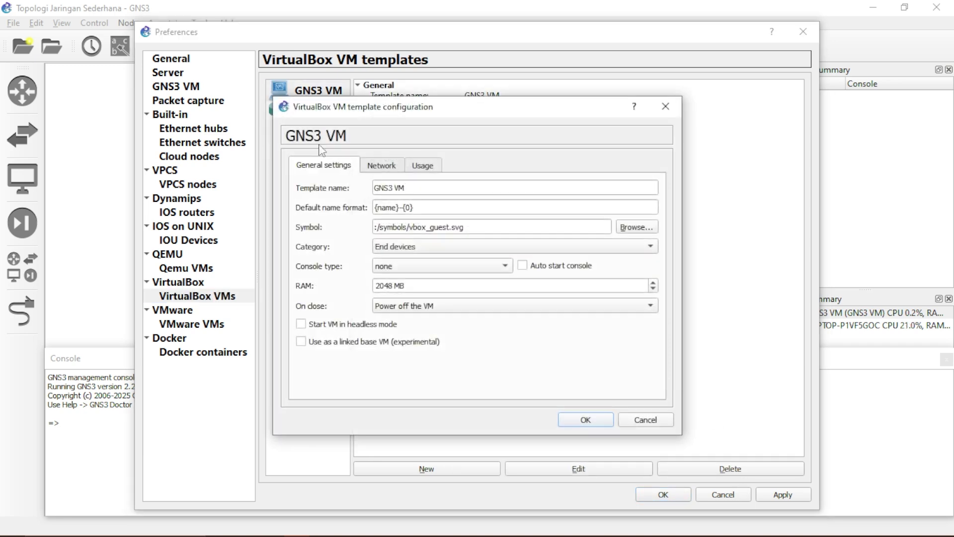
{"action": "left_click", "coordinate": [685, 103]}
{"action": "left_click", "coordinate": [313, 139]}
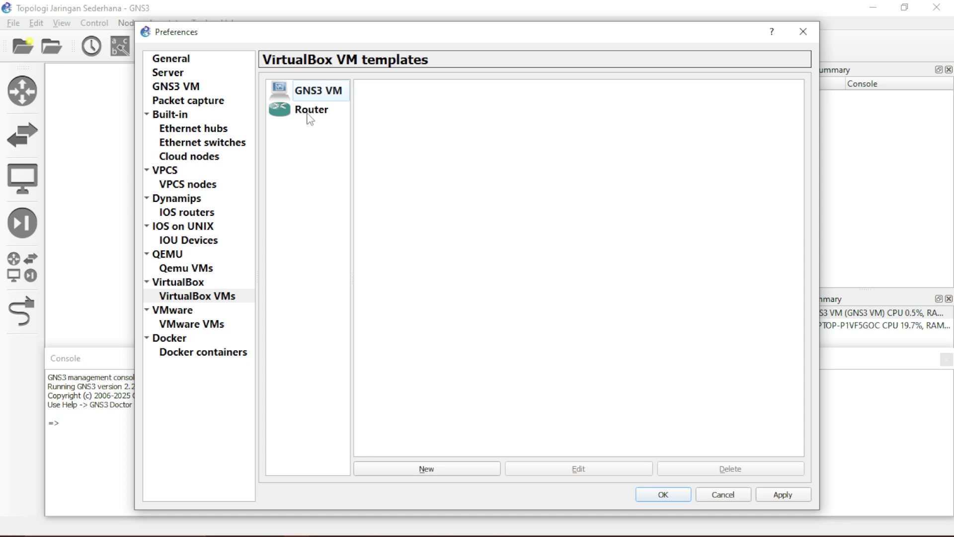
{"action": "left_click", "coordinate": [309, 114]}
{"action": "left_click", "coordinate": [308, 148]}
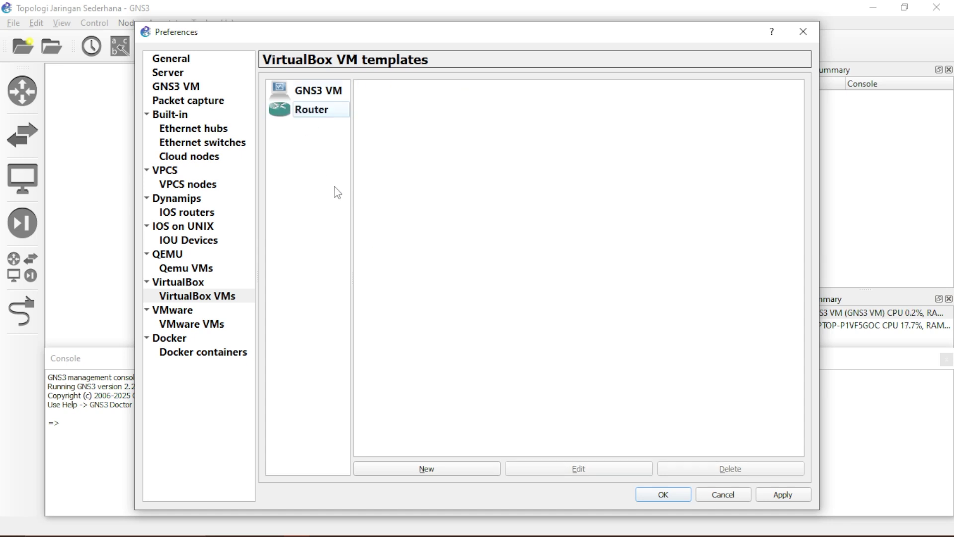
{"action": "left_click", "coordinate": [916, 237]}
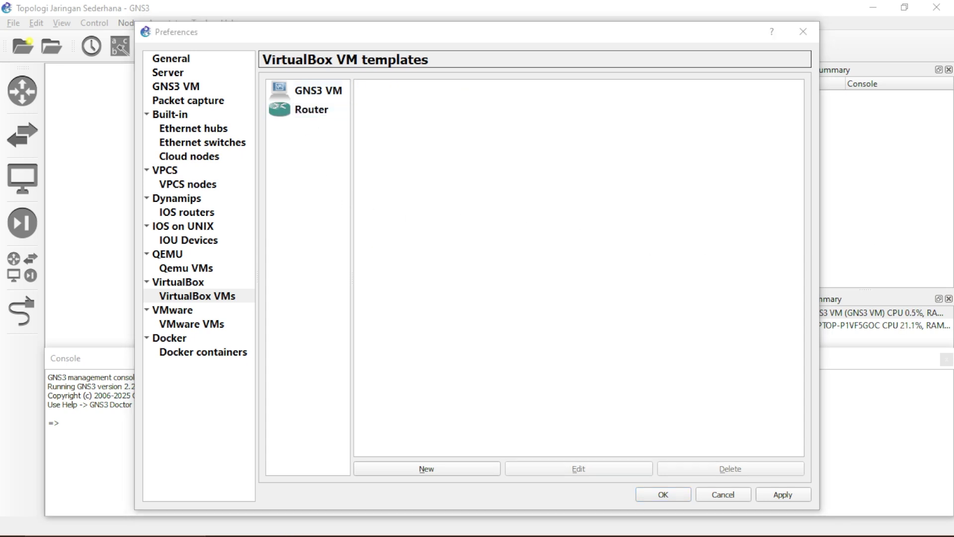
Create VM 'Router 1' as Other/Unknown (64-bit) with 64 MB RAM and a 2.00 GB VDI disk
{"action": "key", "text": "alt+Tab"}
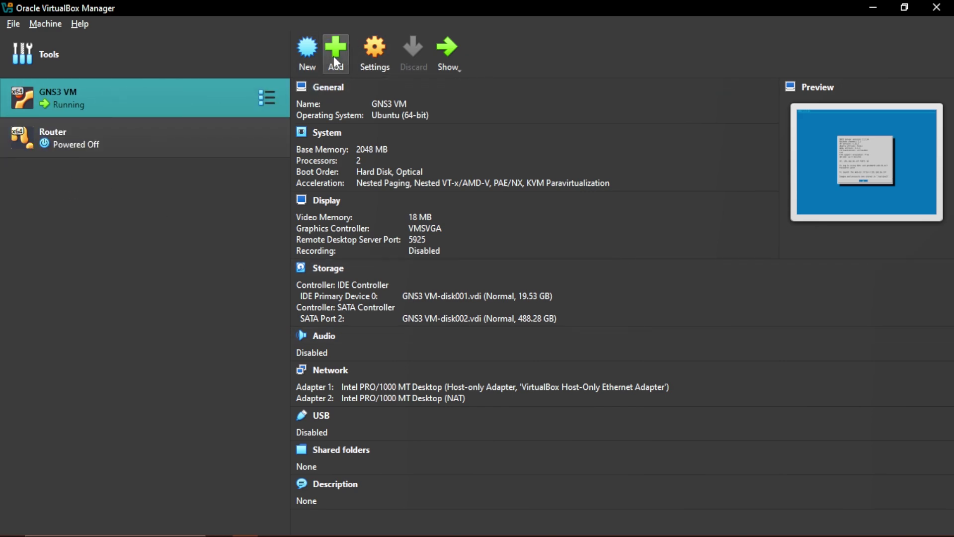
{"action": "left_click", "coordinate": [307, 54]}
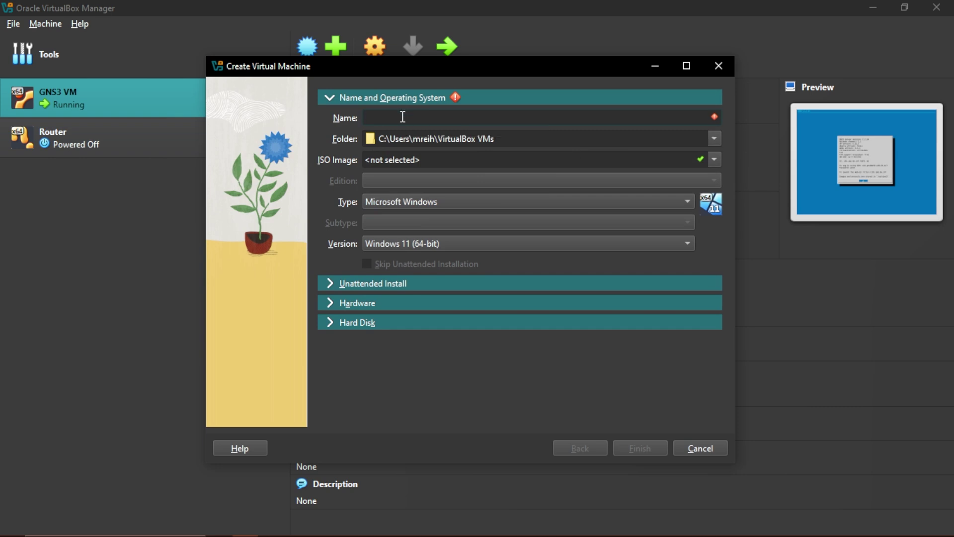
{"action": "type", "text": "Router 1"}
{"action": "left_click", "coordinate": [403, 202]}
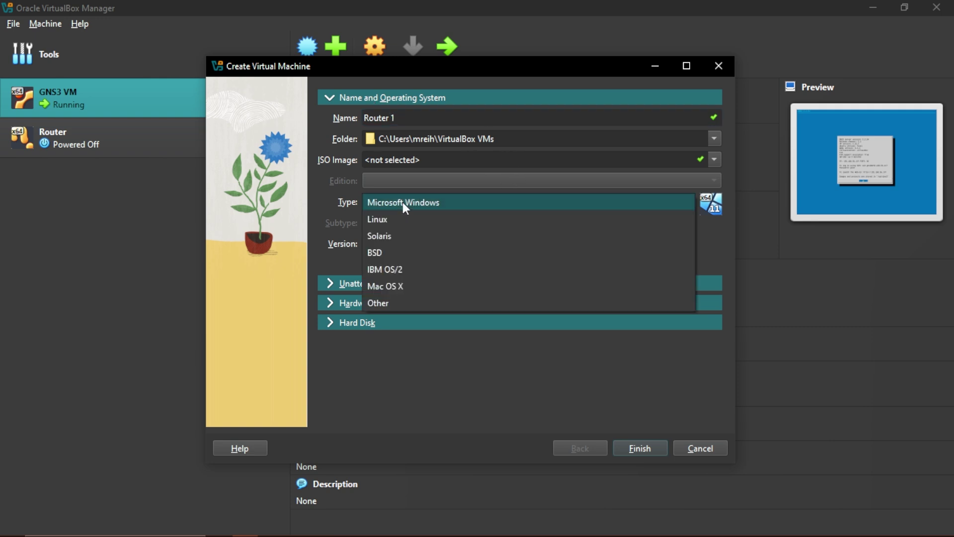
{"action": "left_click", "coordinate": [391, 302]}
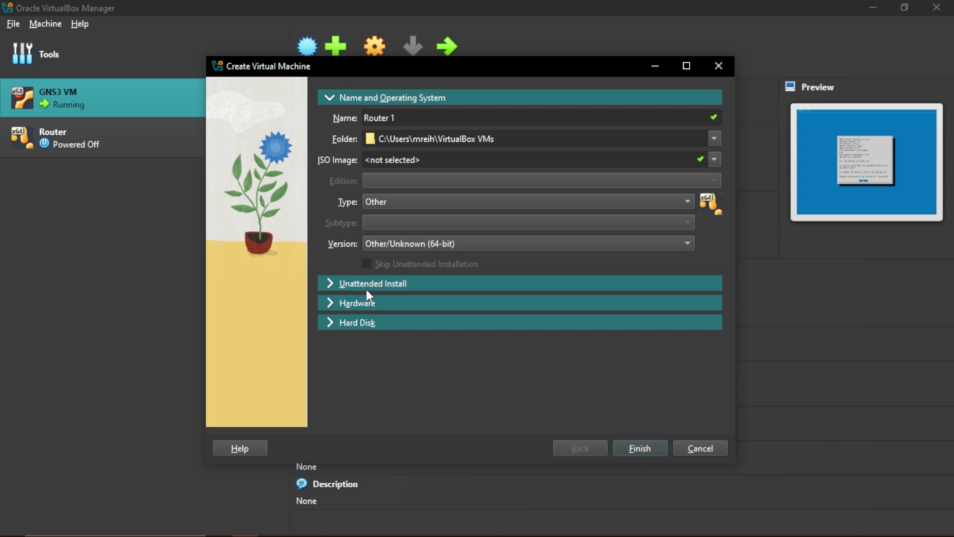
{"action": "left_click", "coordinate": [366, 286]}
{"action": "left_click", "coordinate": [368, 300]}
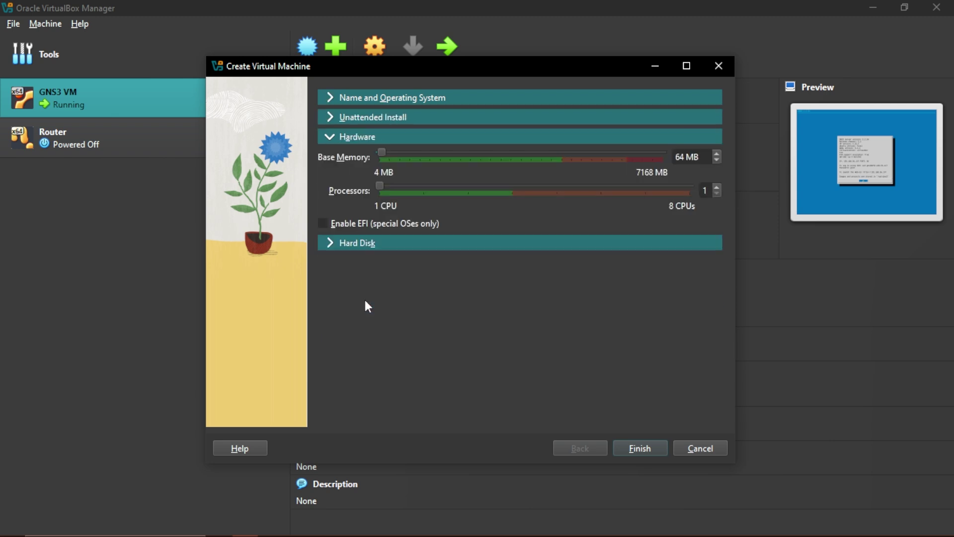
{"action": "left_click", "coordinate": [371, 246]}
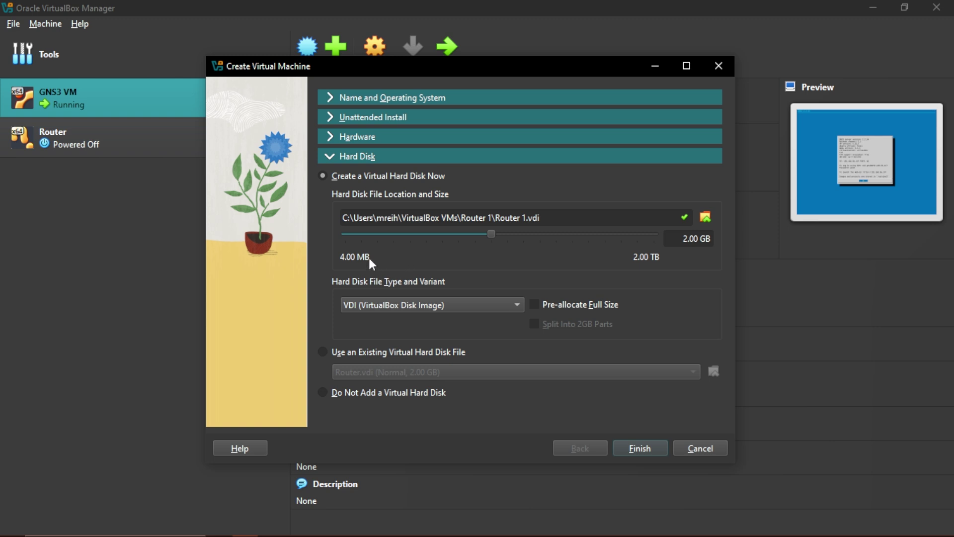
{"action": "left_click", "coordinate": [402, 308]}
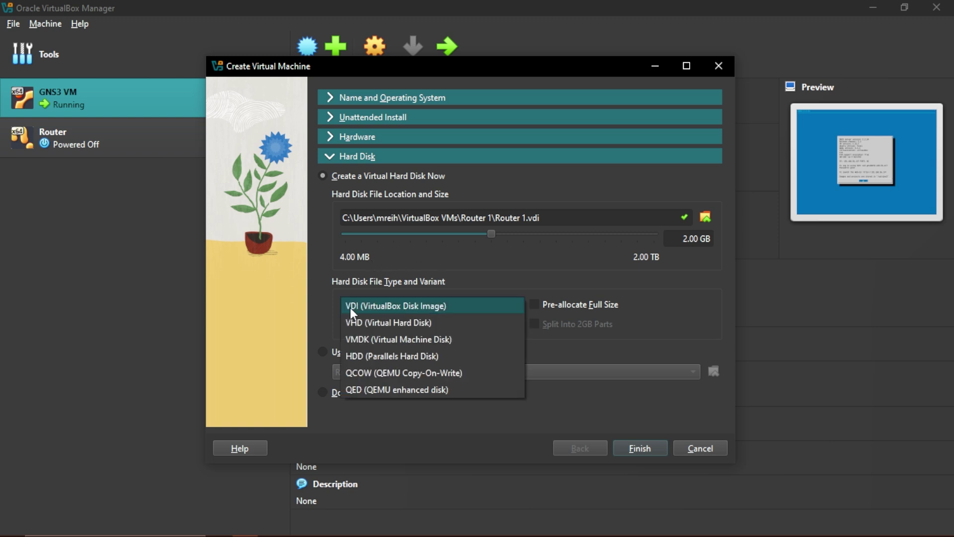
{"action": "left_click", "coordinate": [418, 306]}
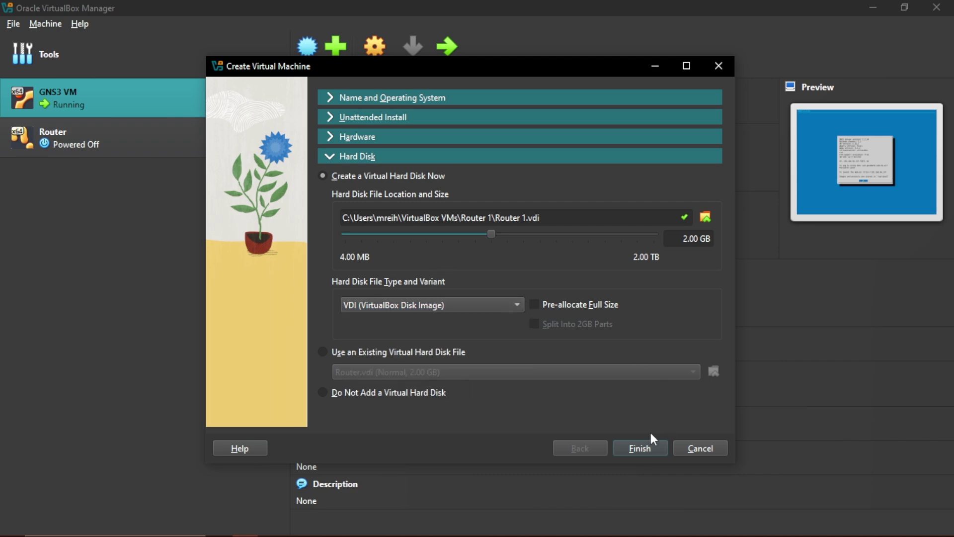
{"action": "left_click", "coordinate": [641, 450]}
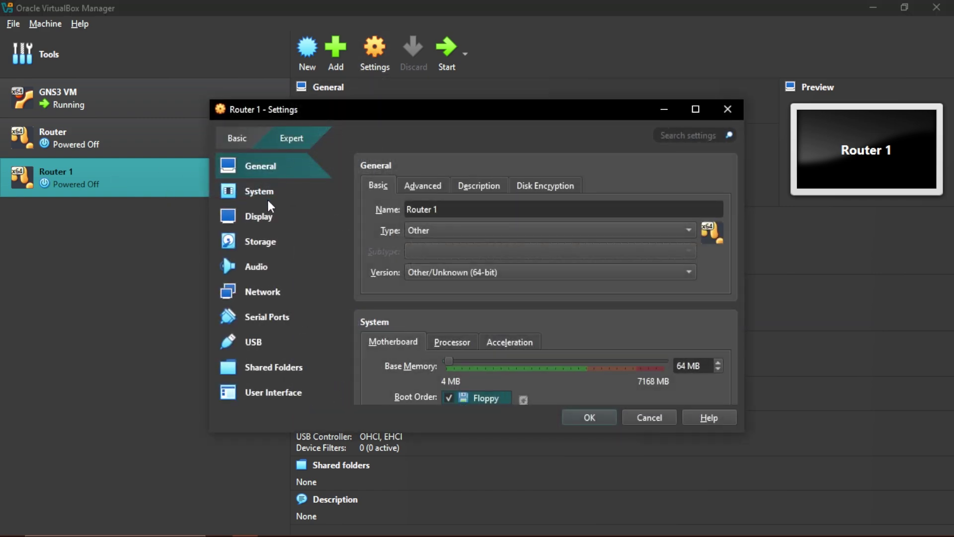
Insert the mikrotik-6.33 disc image into Router 1's empty optical drive in Storage settings
{"action": "left_click", "coordinate": [262, 241]}
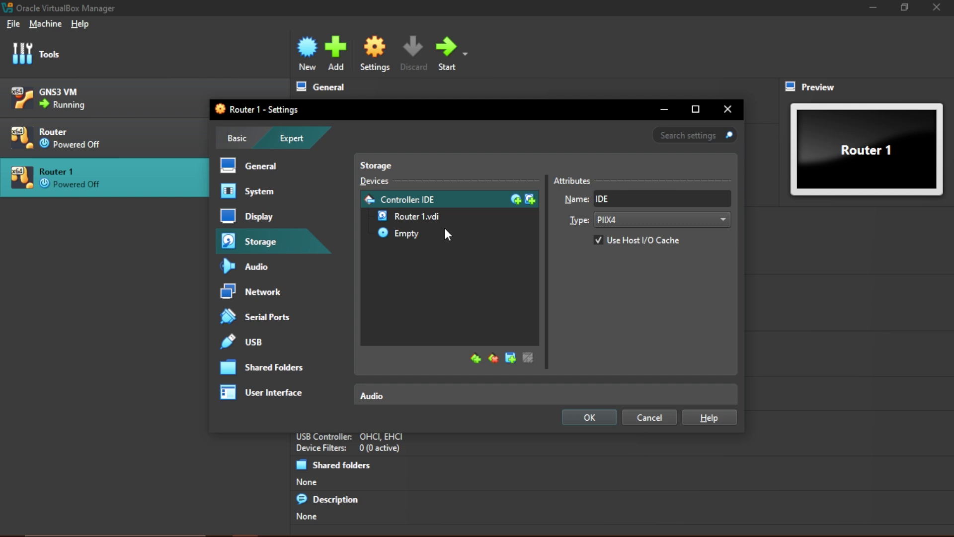
{"action": "left_click", "coordinate": [412, 219]}
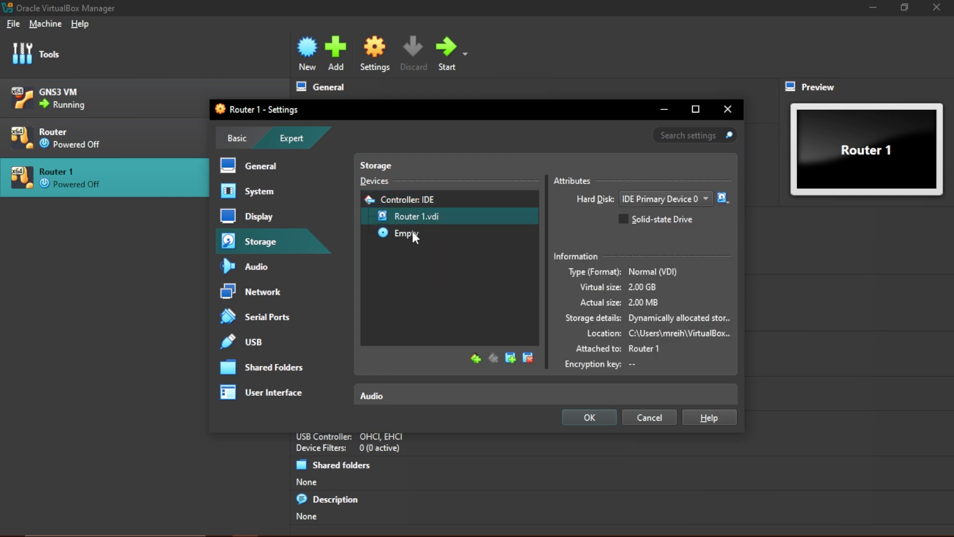
{"action": "left_click", "coordinate": [410, 234]}
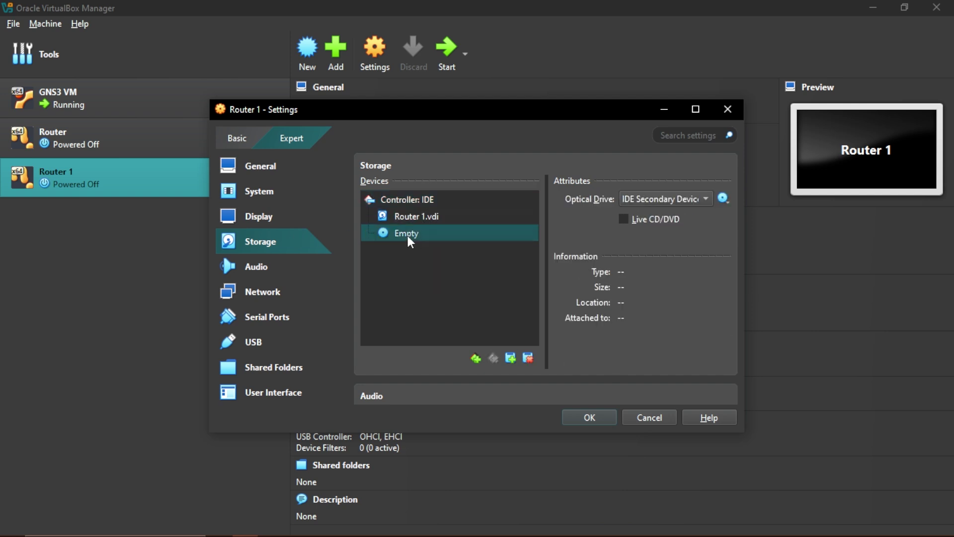
{"action": "left_click", "coordinate": [722, 199]}
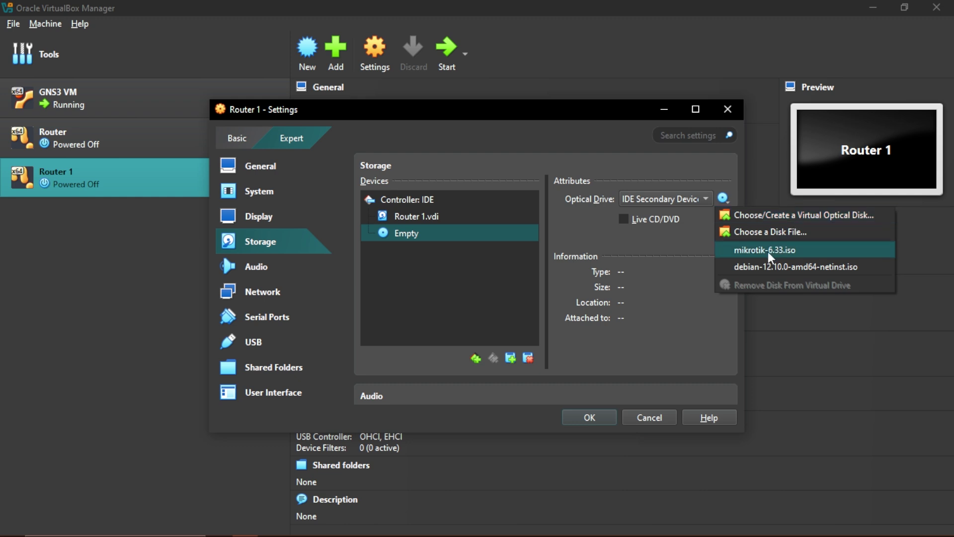
{"action": "left_click", "coordinate": [768, 230]}
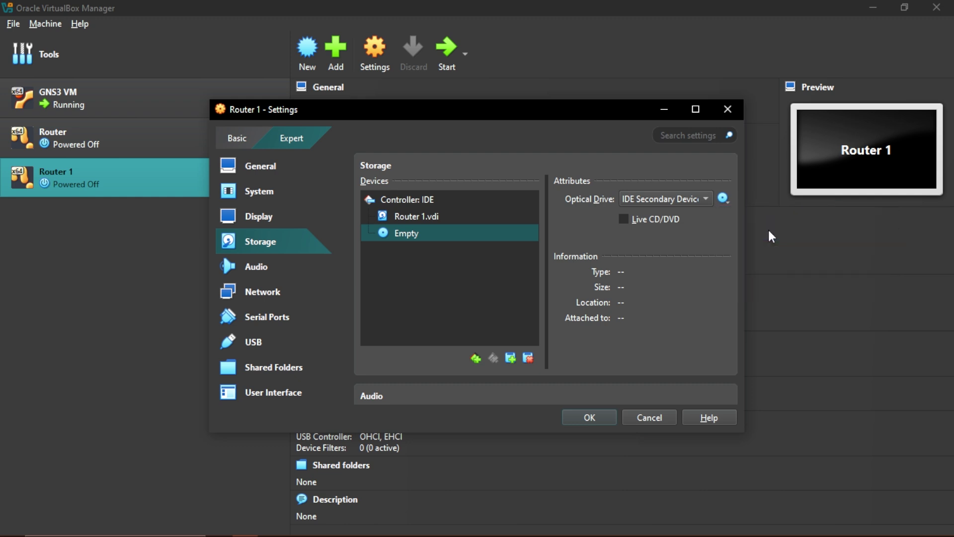
{"action": "scroll", "coordinate": [480, 284], "scroll_direction": "down", "scroll_amount": 5}
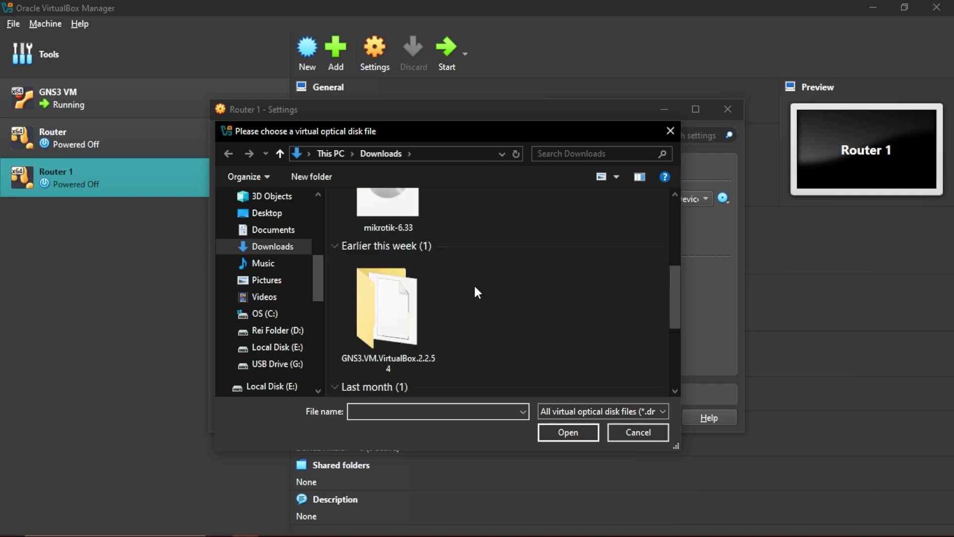
{"action": "scroll", "coordinate": [406, 323], "scroll_direction": "up", "scroll_amount": 5}
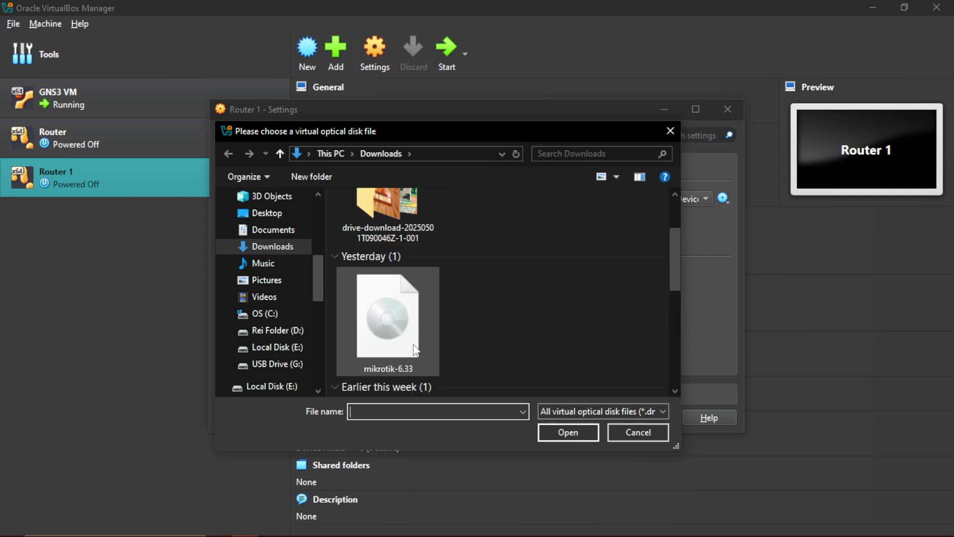
{"action": "left_click", "coordinate": [417, 324]}
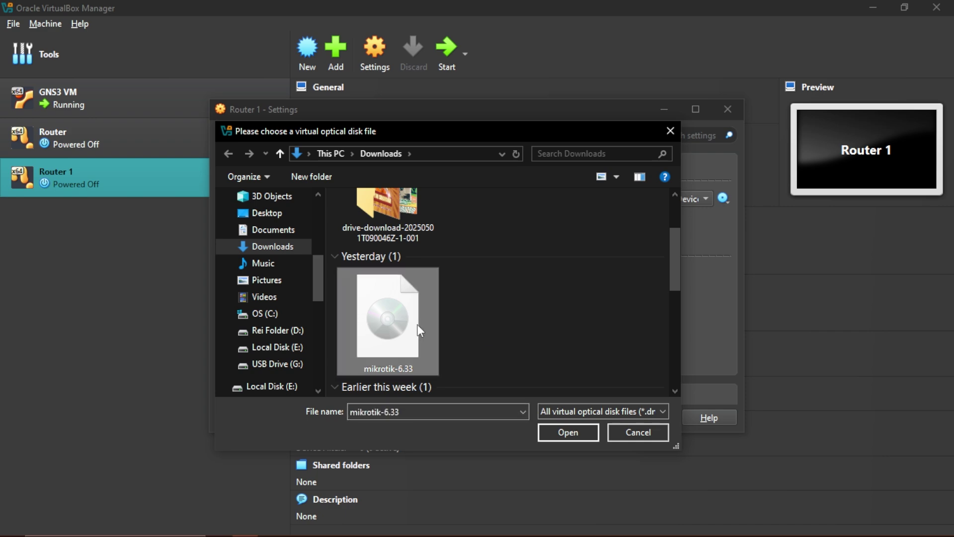
{"action": "left_click", "coordinate": [576, 438]}
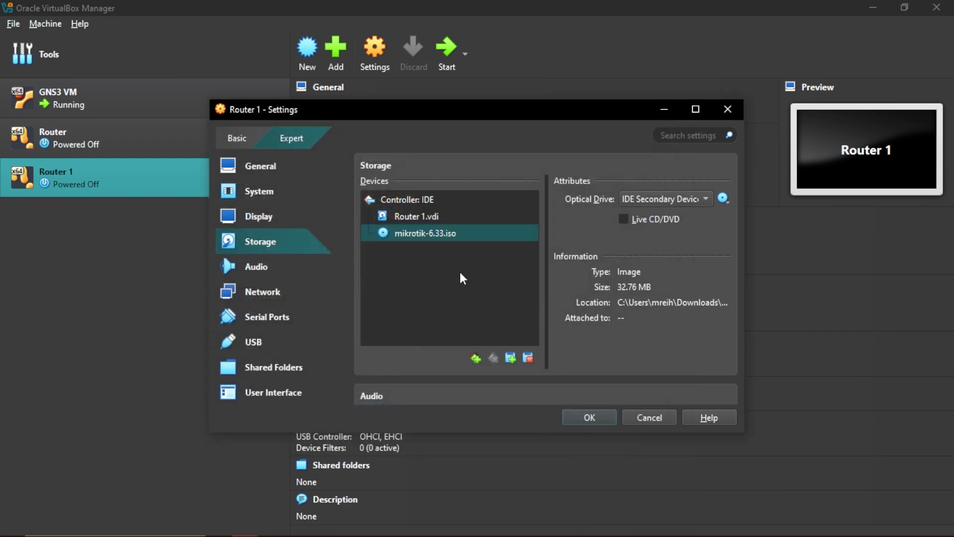
Save Router 1's storage settings, then add a Router 1 VirtualBox VM template on the local server in GNS3
{"action": "left_click", "coordinate": [589, 417]}
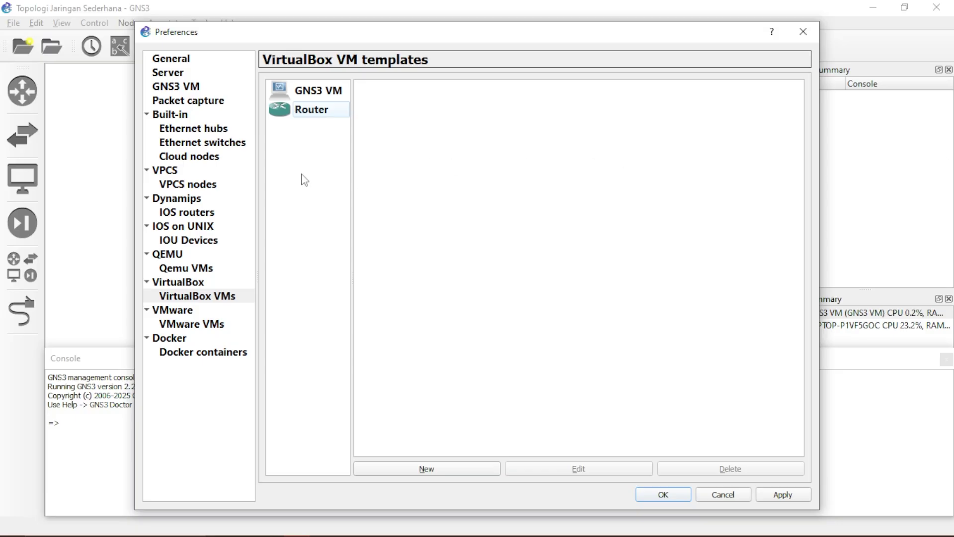
{"action": "left_click", "coordinate": [461, 469]}
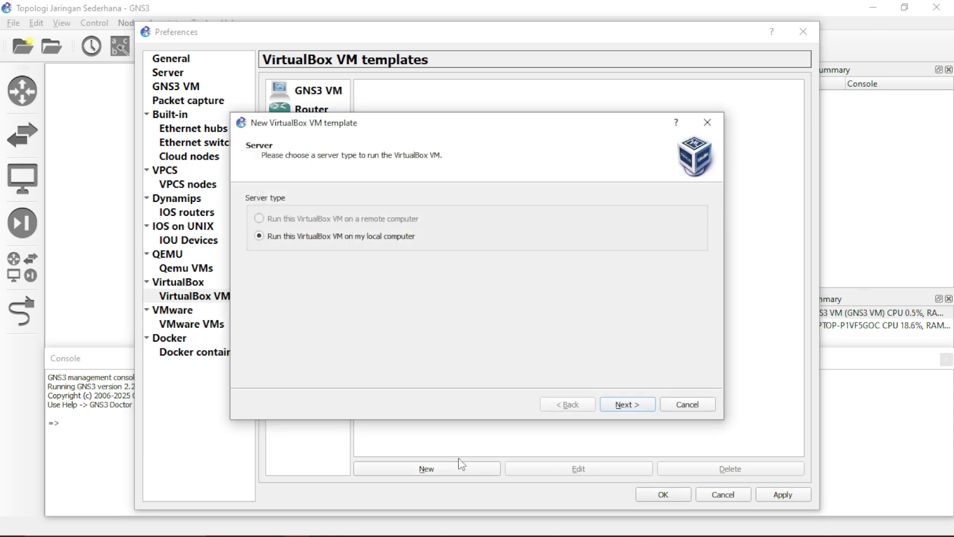
{"action": "left_click", "coordinate": [637, 406]}
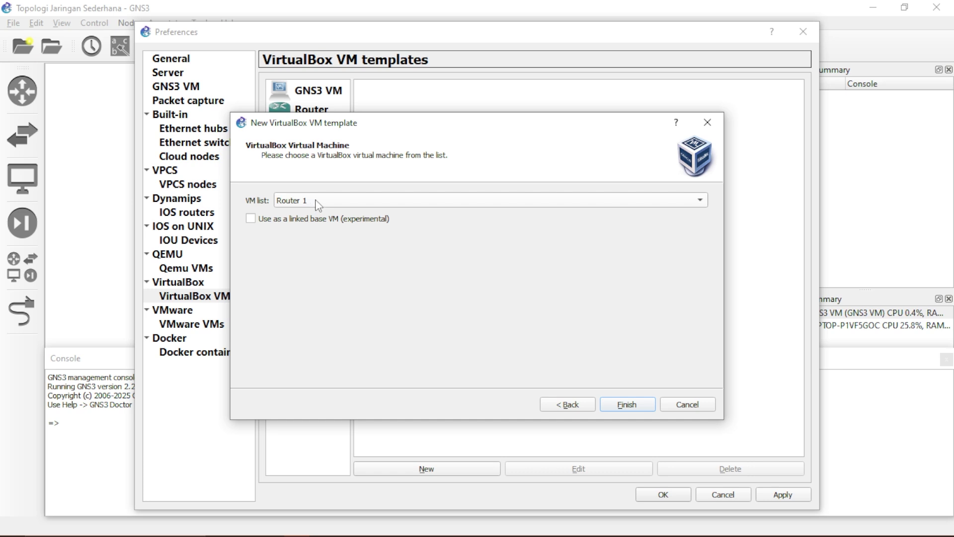
{"action": "left_click", "coordinate": [627, 405]}
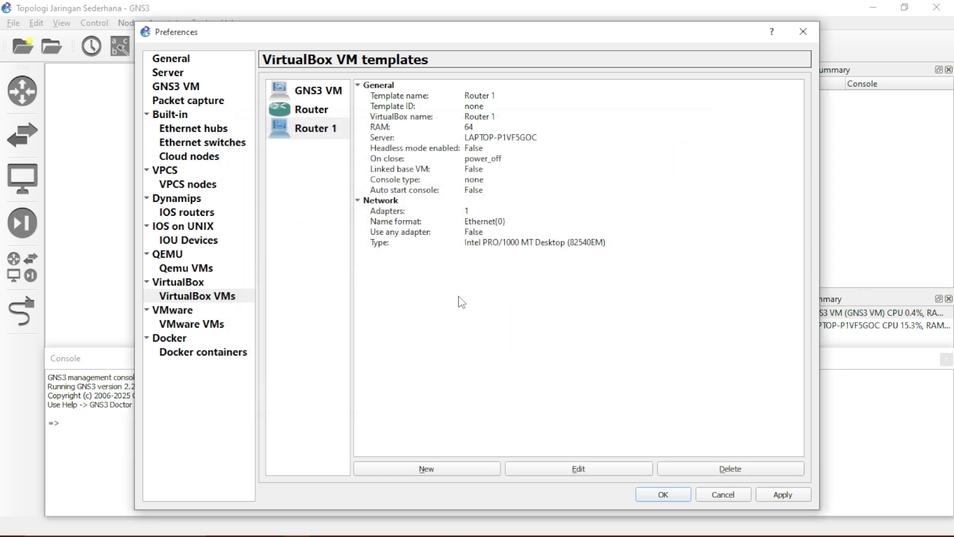
{"action": "left_click", "coordinate": [282, 132]}
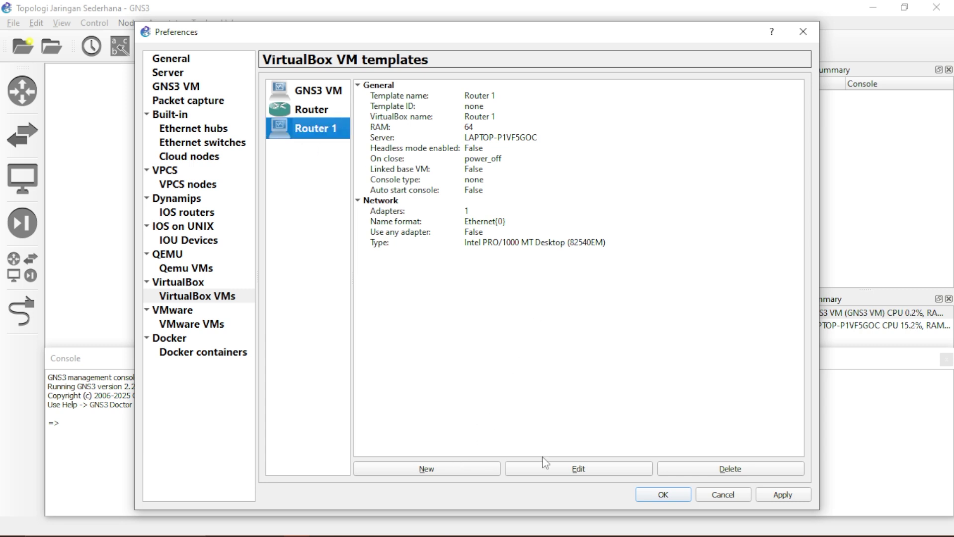
Choose the Classic router symbol for the Router 1 template
{"action": "left_click", "coordinate": [610, 467]}
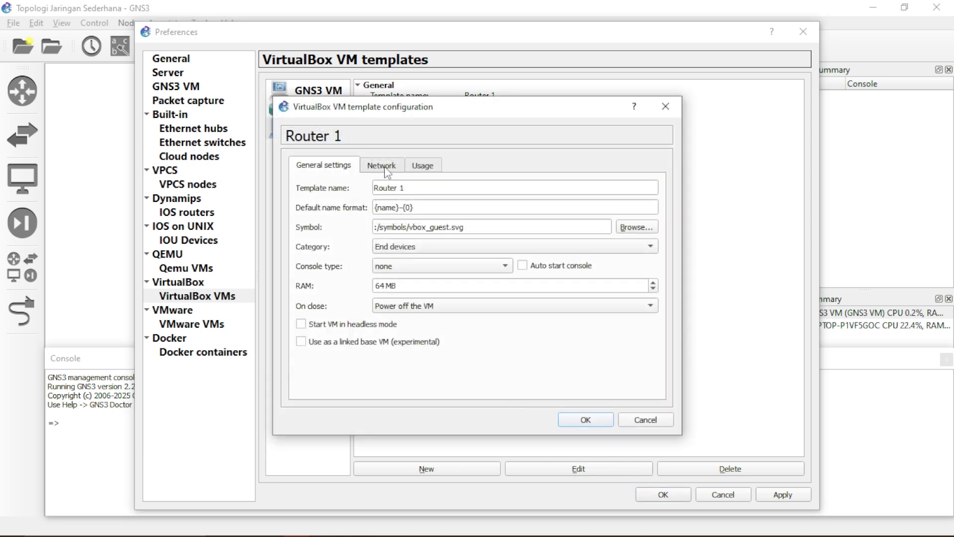
{"action": "left_click", "coordinate": [637, 228]}
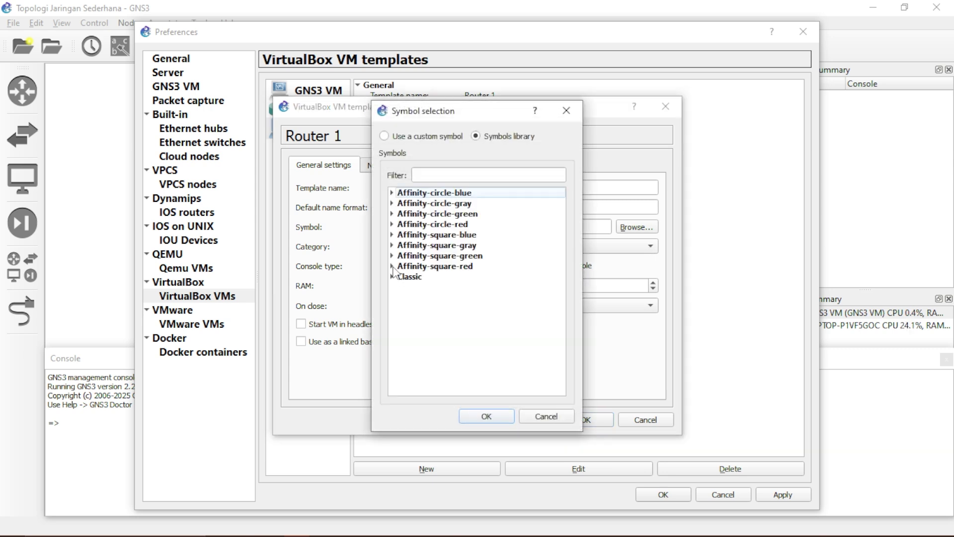
{"action": "left_click", "coordinate": [392, 277]}
{"action": "scroll", "coordinate": [441, 289], "scroll_direction": "down", "scroll_amount": 2}
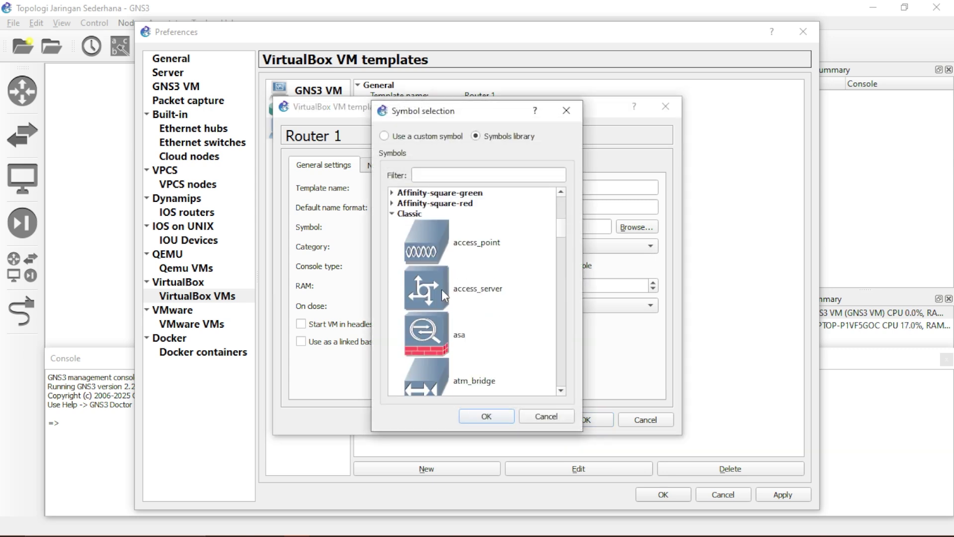
{"action": "scroll", "coordinate": [441, 289], "scroll_direction": "down", "scroll_amount": 5}
{"action": "scroll", "coordinate": [444, 300], "scroll_direction": "down", "scroll_amount": 5}
{"action": "scroll", "coordinate": [463, 300], "scroll_direction": "down", "scroll_amount": 3}
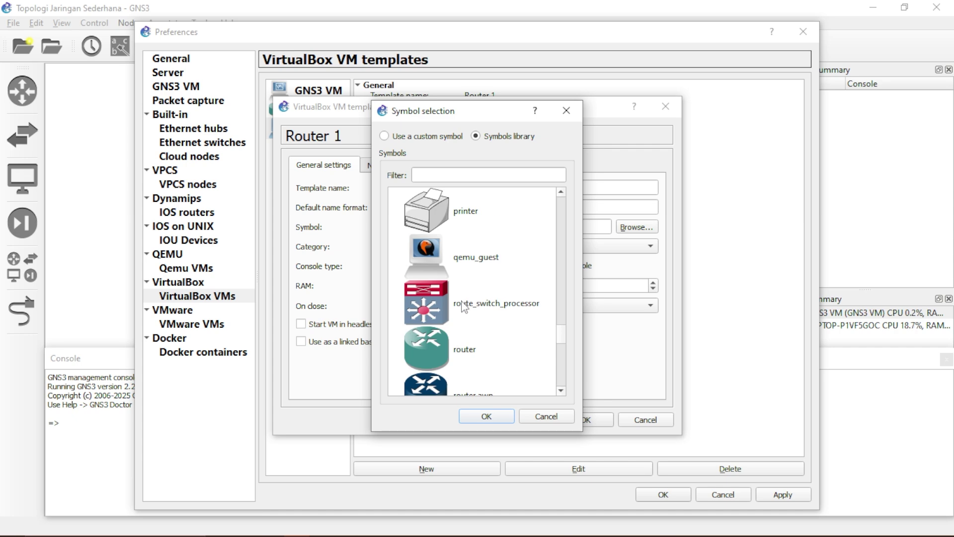
{"action": "left_click", "coordinate": [439, 341]}
{"action": "left_click", "coordinate": [501, 418]}
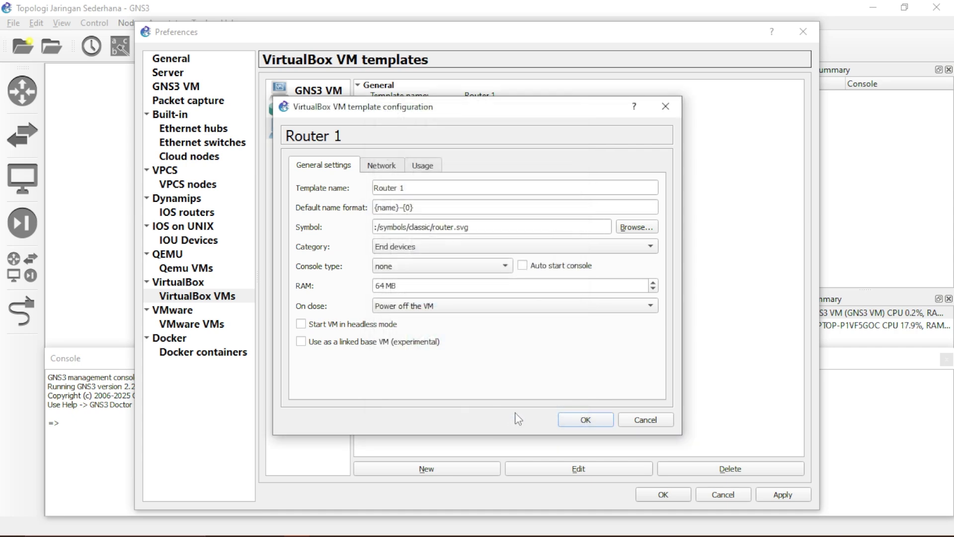
Save the Router 1 template, then apply and close Preferences
{"action": "left_click", "coordinate": [585, 420]}
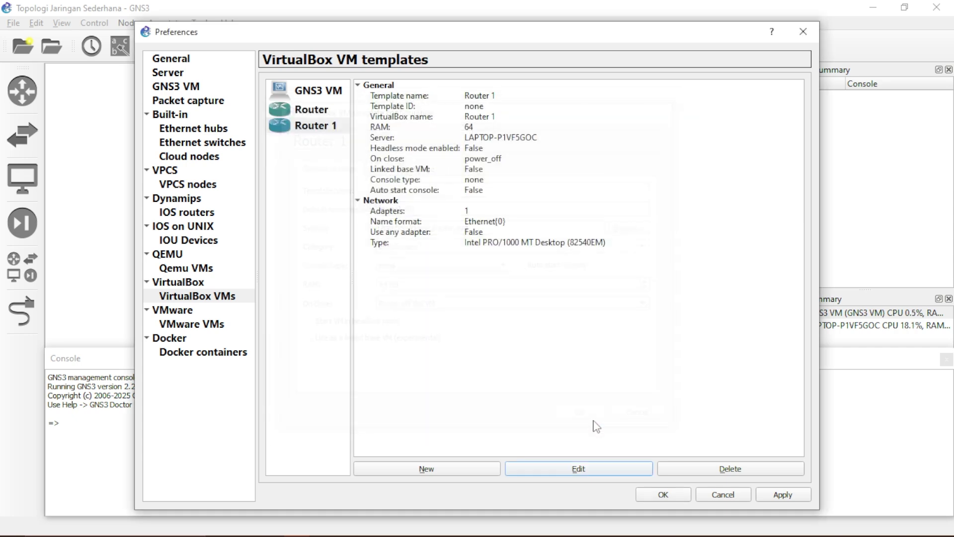
{"action": "left_click", "coordinate": [325, 181]}
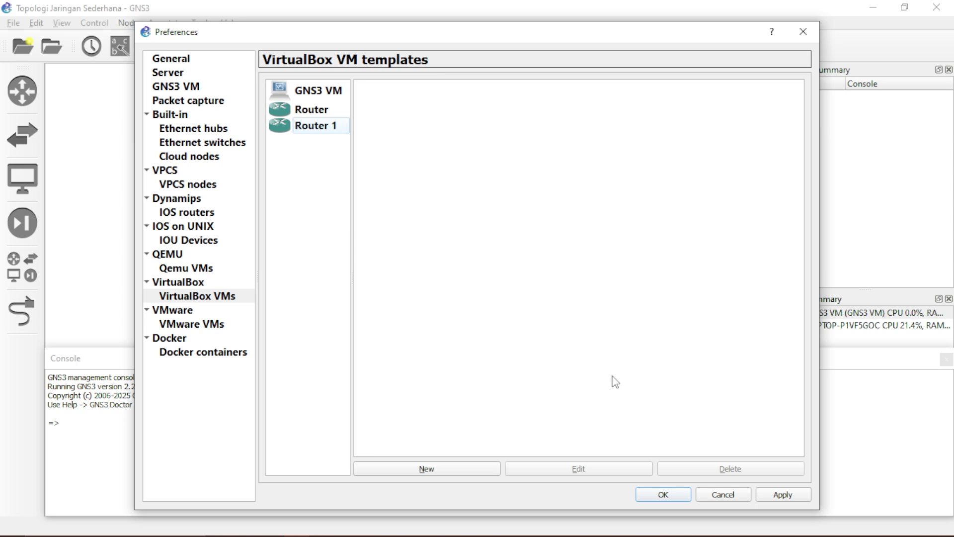
{"action": "left_click", "coordinate": [784, 494]}
{"action": "left_click", "coordinate": [664, 495]}
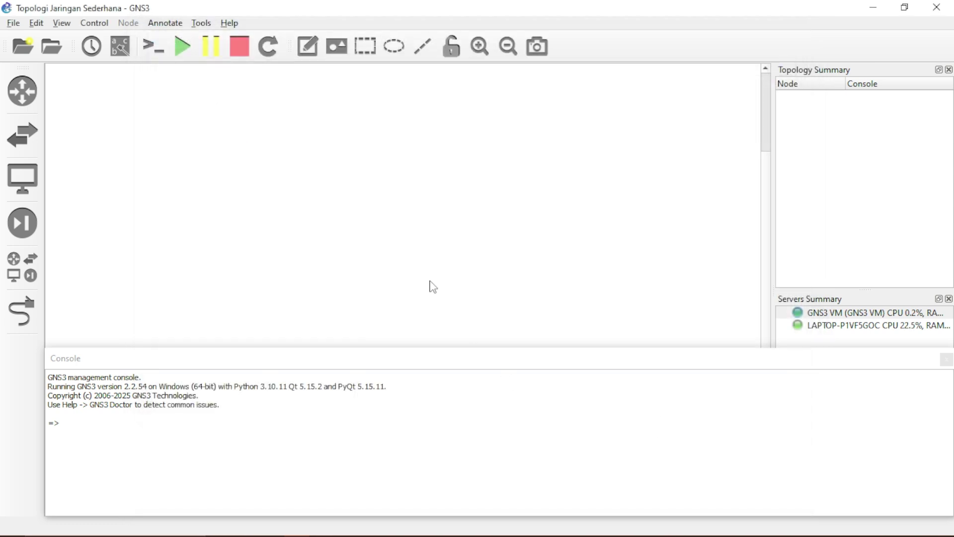
Place two VPCS computers (PC1, PC2), the Router 1 VM and an Ethernet switch on the canvas
{"action": "left_click", "coordinate": [29, 278]}
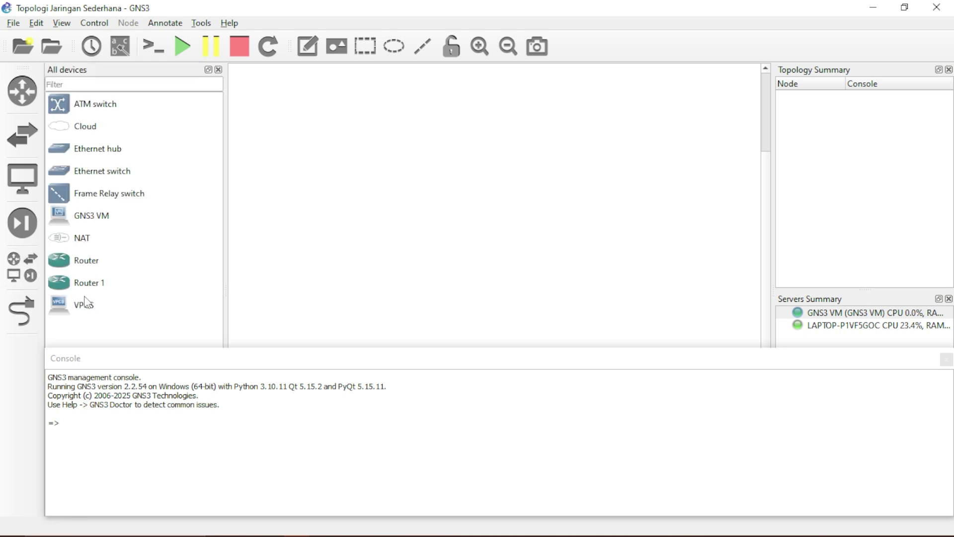
{"action": "left_click_drag", "start_coordinate": [85, 304], "coordinate": [353, 306]}
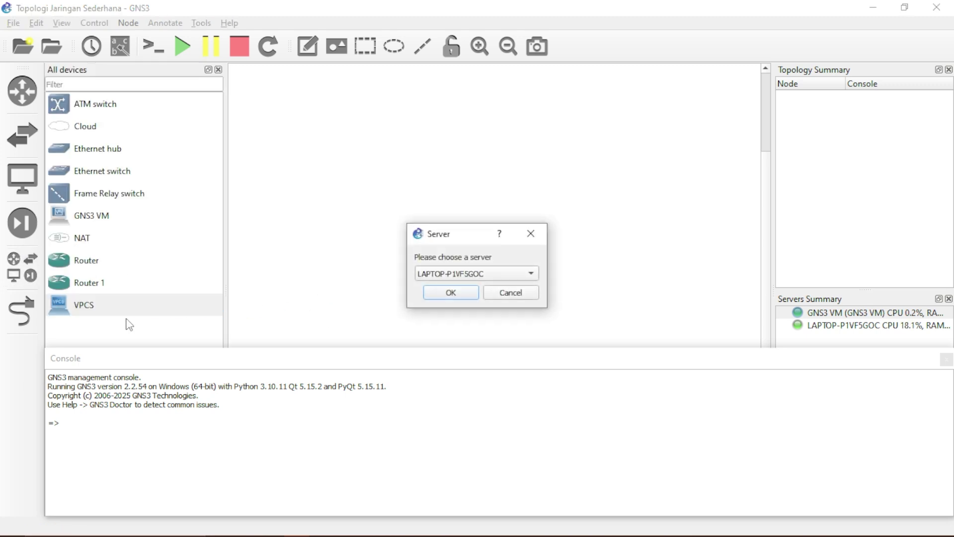
{"action": "left_click", "coordinate": [451, 292]}
{"action": "left_click_drag", "start_coordinate": [85, 304], "coordinate": [582, 319]}
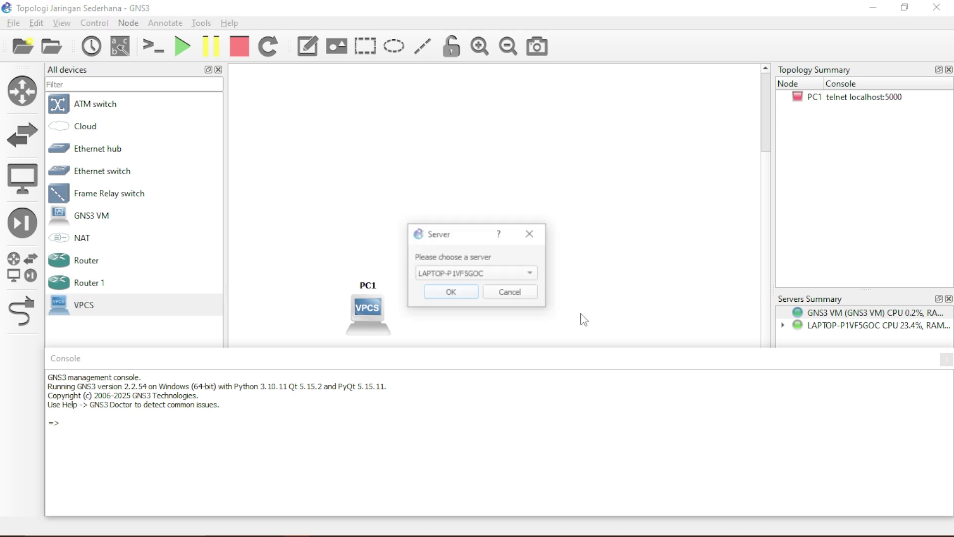
{"action": "left_click", "coordinate": [452, 292]}
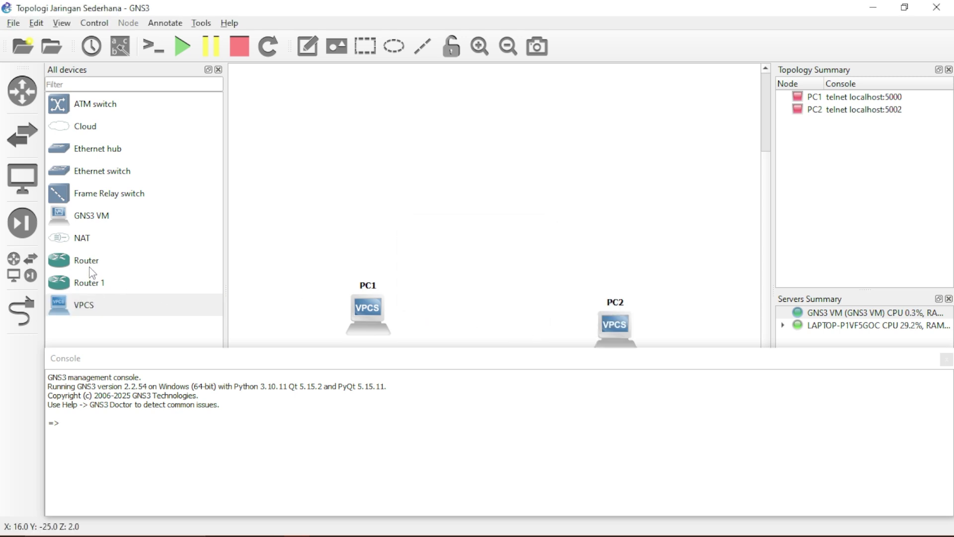
{"action": "left_click_drag", "start_coordinate": [94, 269], "coordinate": [517, 258]}
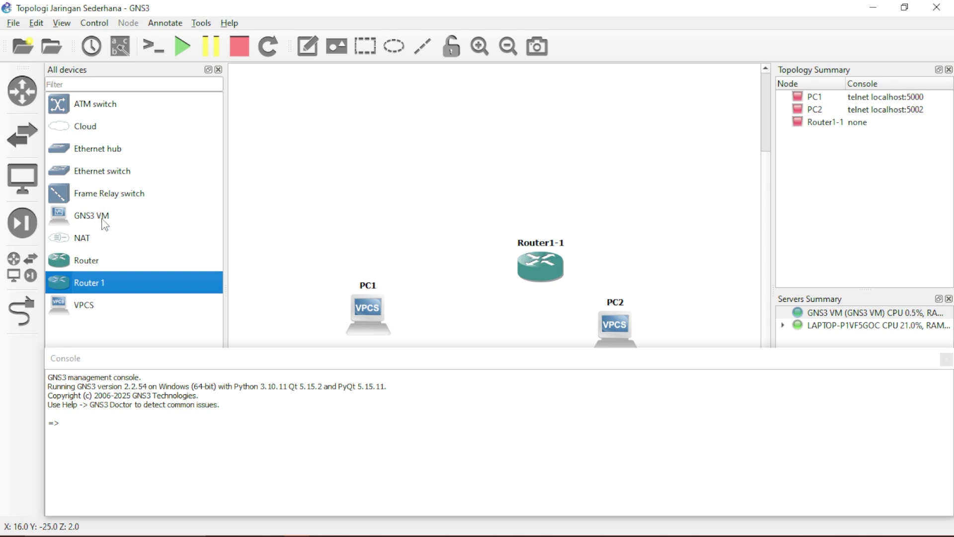
{"action": "left_click_drag", "start_coordinate": [113, 182], "coordinate": [517, 219]}
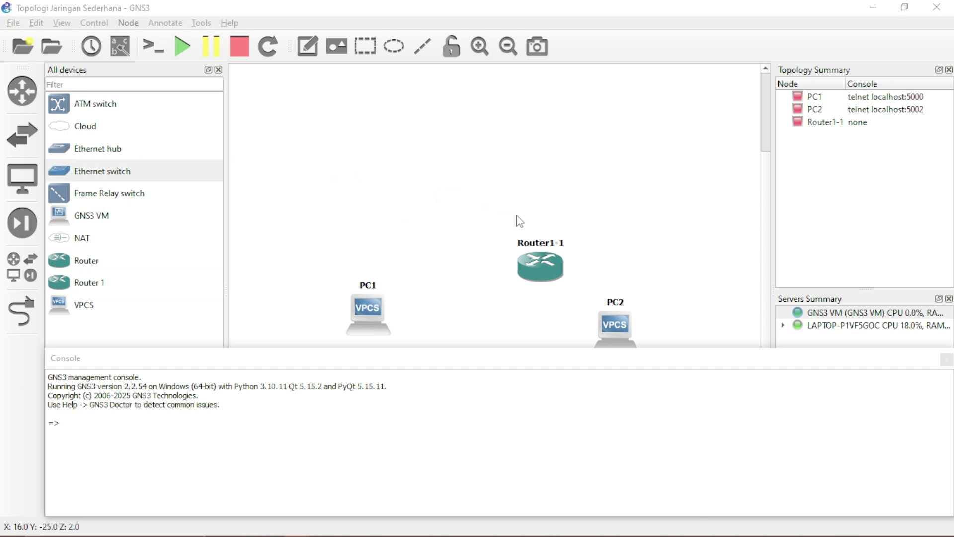
{"action": "left_click", "coordinate": [451, 293]}
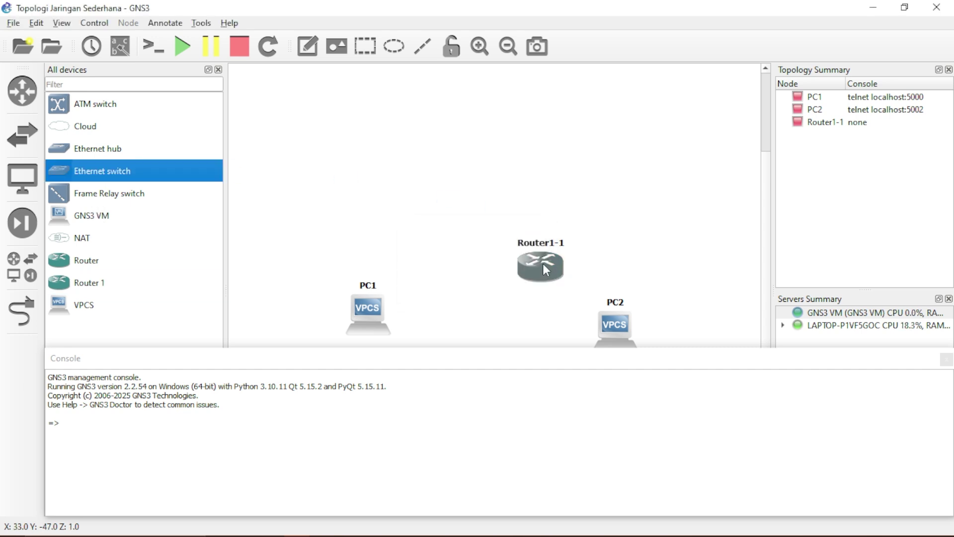
Rename Router1-1 to Router1 and arrange it above Switch1, with the PCs below
{"action": "double_click", "coordinate": [545, 265]}
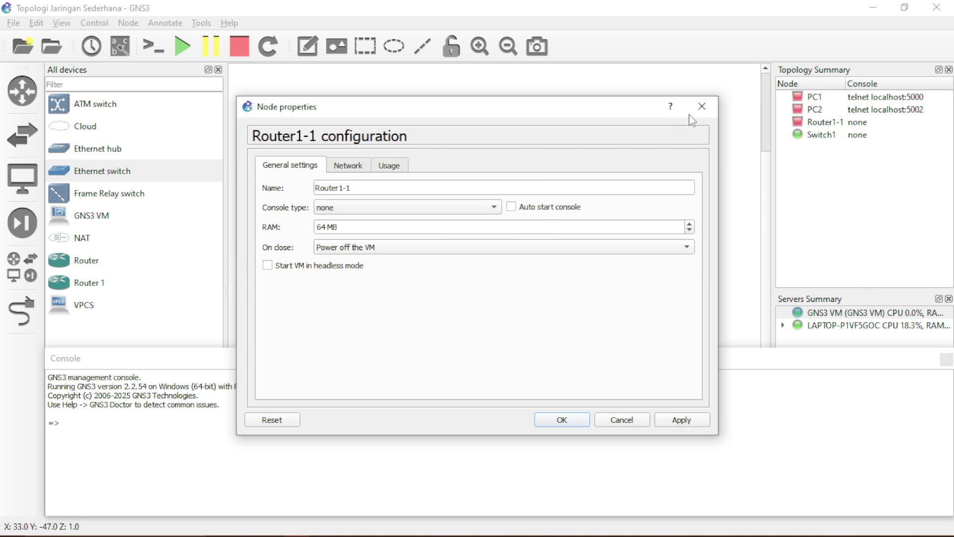
{"action": "left_click", "coordinate": [701, 105]}
{"action": "left_click_drag", "start_coordinate": [544, 263], "coordinate": [524, 123]}
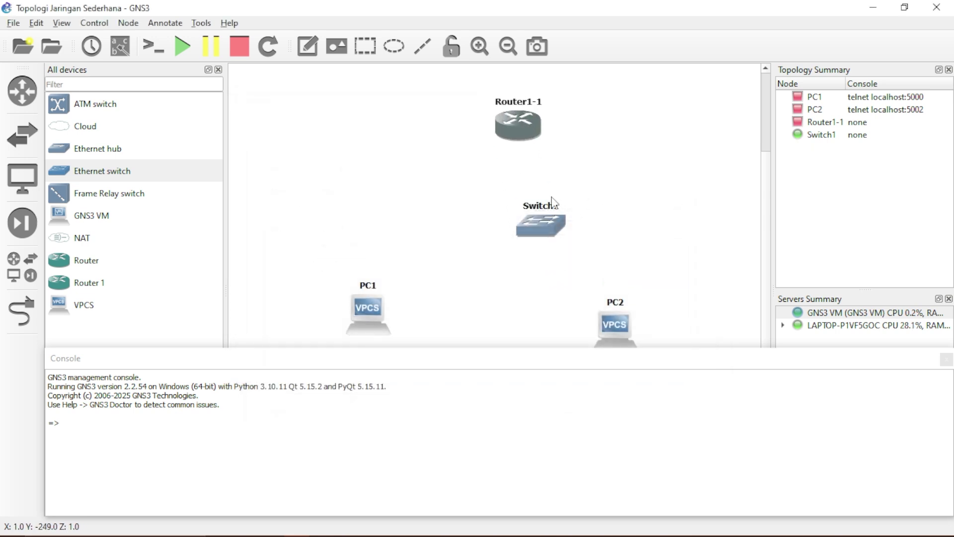
{"action": "left_click_drag", "start_coordinate": [541, 221], "coordinate": [519, 220]}
{"action": "double_click", "coordinate": [536, 106]}
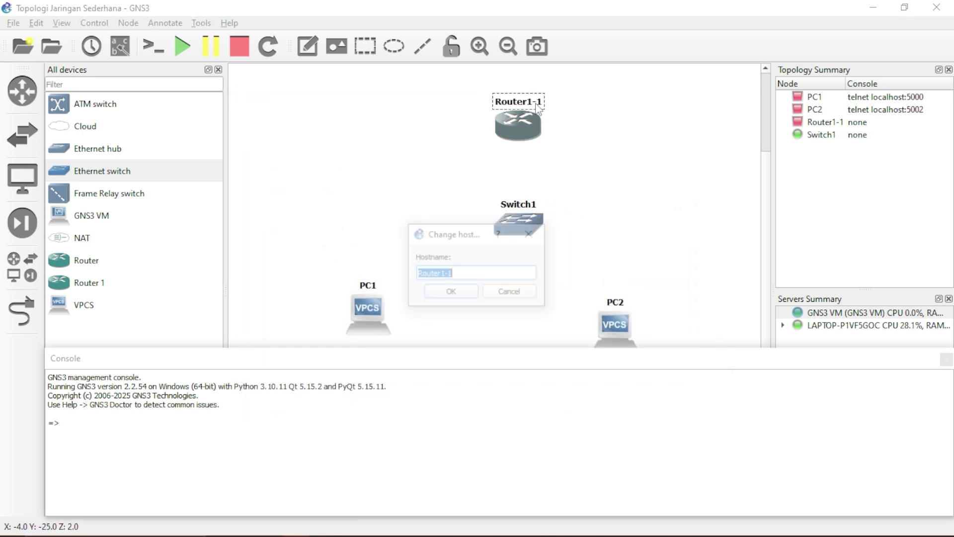
{"action": "left_click", "coordinate": [502, 274]}
{"action": "left_click", "coordinate": [467, 294]}
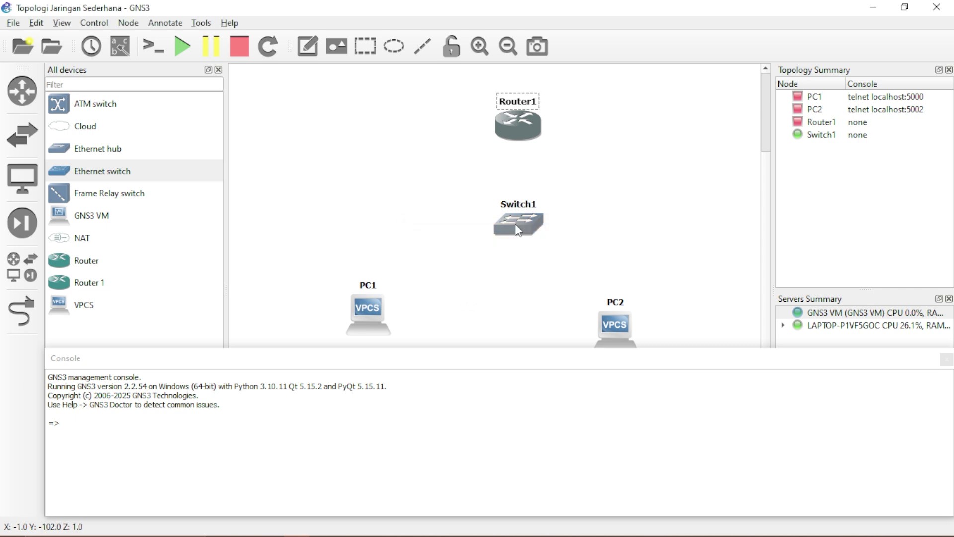
{"action": "left_click_drag", "start_coordinate": [515, 222], "coordinate": [505, 215]}
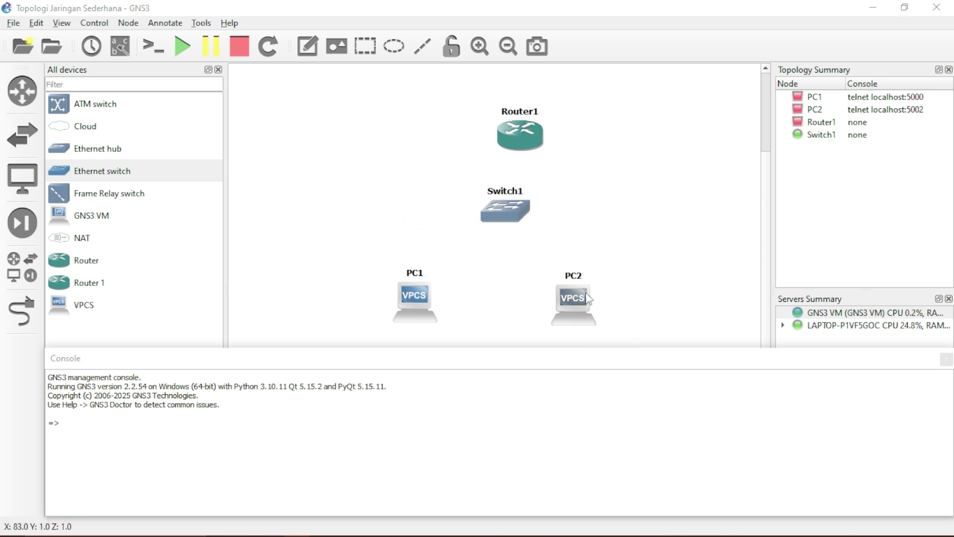
{"action": "double_click", "coordinate": [573, 299]}
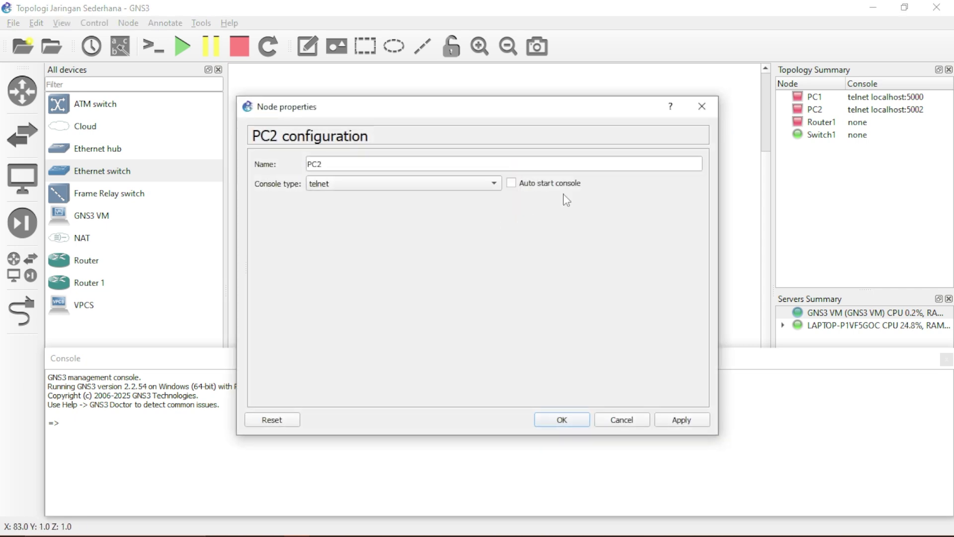
{"action": "left_click", "coordinate": [699, 105]}
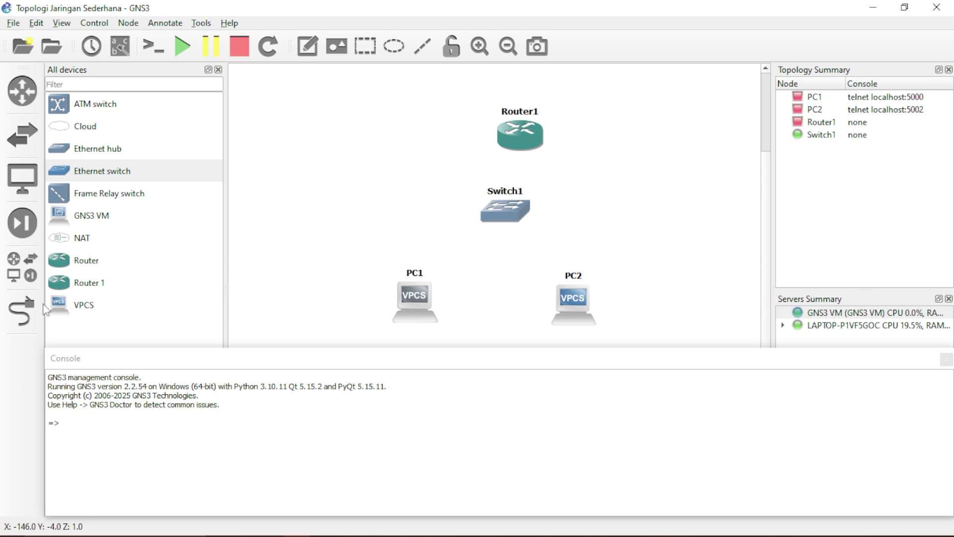
Link PC1 Ethernet0 to Switch1 Ethernet1 and PC2 Ethernet0 to Switch1 Ethernet2
{"action": "left_click", "coordinate": [24, 311]}
{"action": "left_click", "coordinate": [422, 297]}
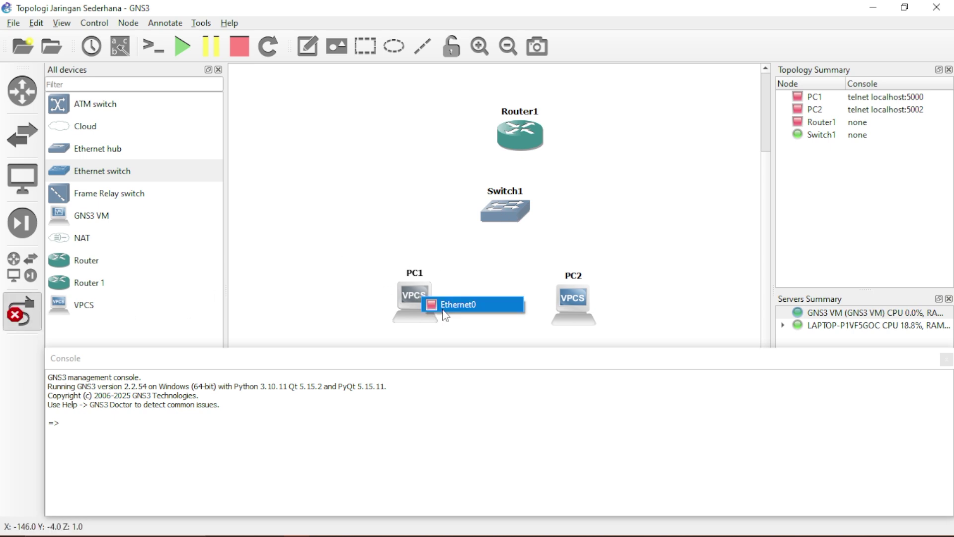
{"action": "left_click", "coordinate": [446, 313]}
{"action": "left_click", "coordinate": [504, 209]}
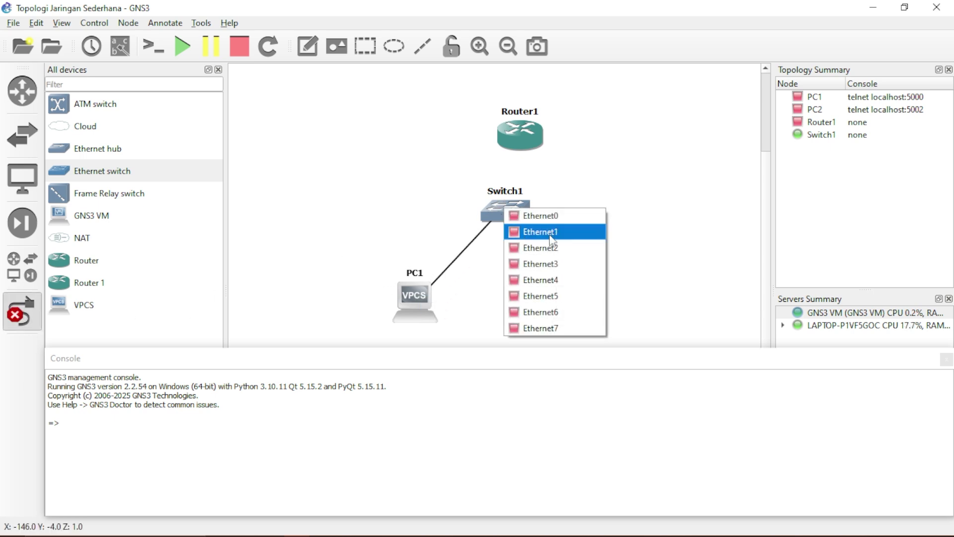
{"action": "left_click", "coordinate": [552, 239]}
{"action": "left_click", "coordinate": [574, 297]}
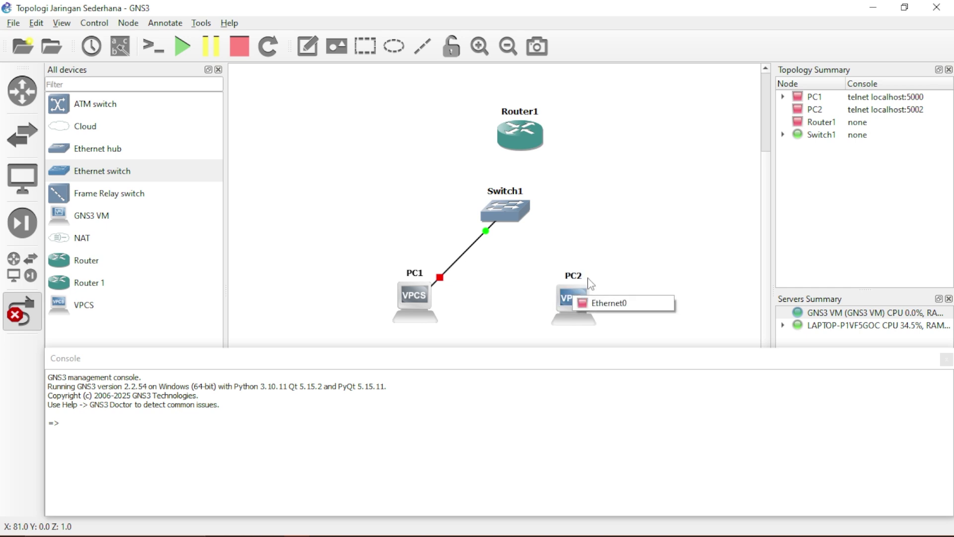
{"action": "left_click", "coordinate": [611, 303]}
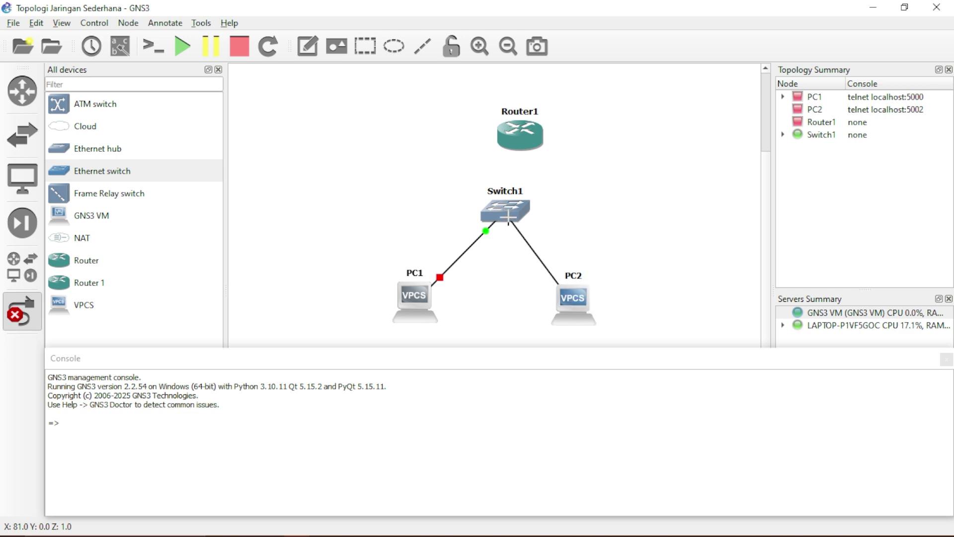
{"action": "left_click", "coordinate": [508, 217]}
{"action": "left_click", "coordinate": [529, 255]}
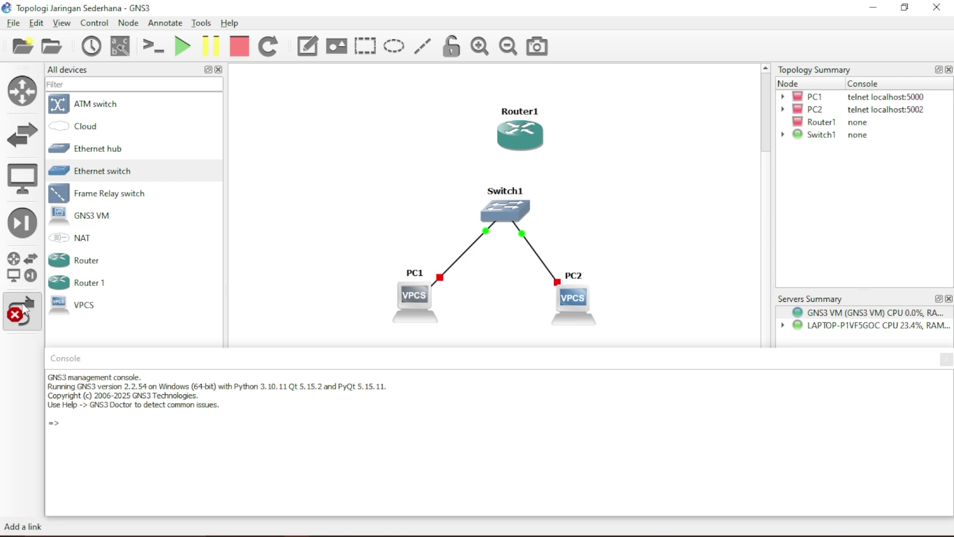
{"action": "left_click", "coordinate": [22, 303]}
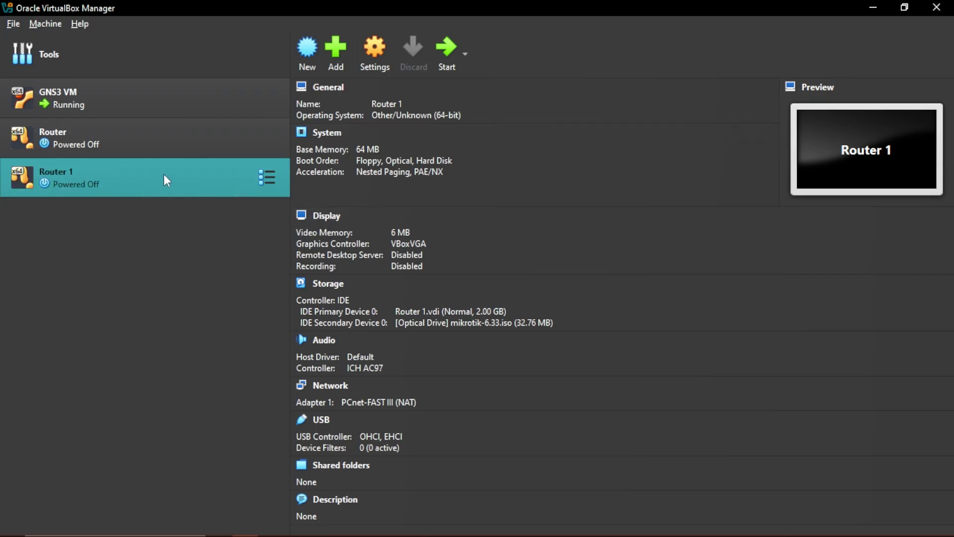
Change Router 1's Adapter 1 from NAT to Not attached and return to GNS3
{"action": "right_click", "coordinate": [163, 174]}
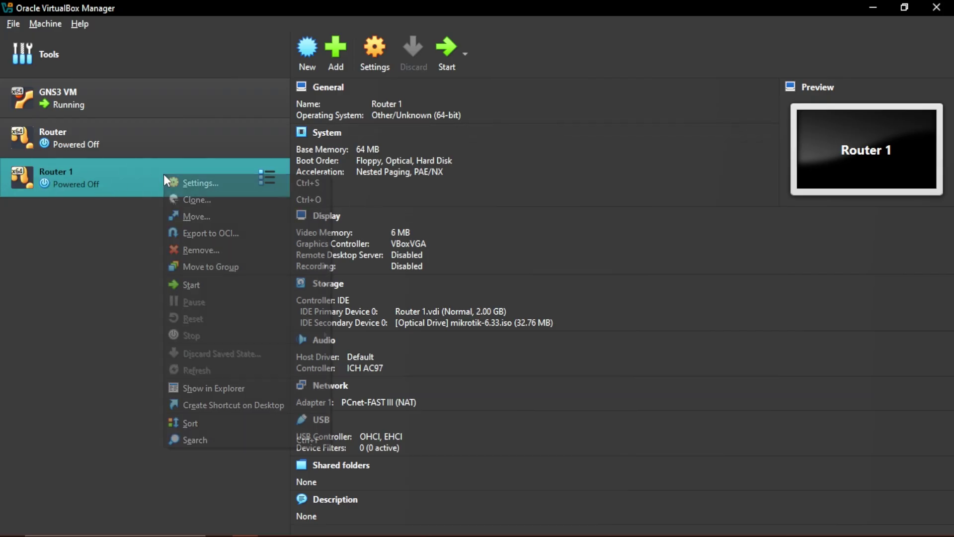
{"action": "left_click", "coordinate": [215, 186]}
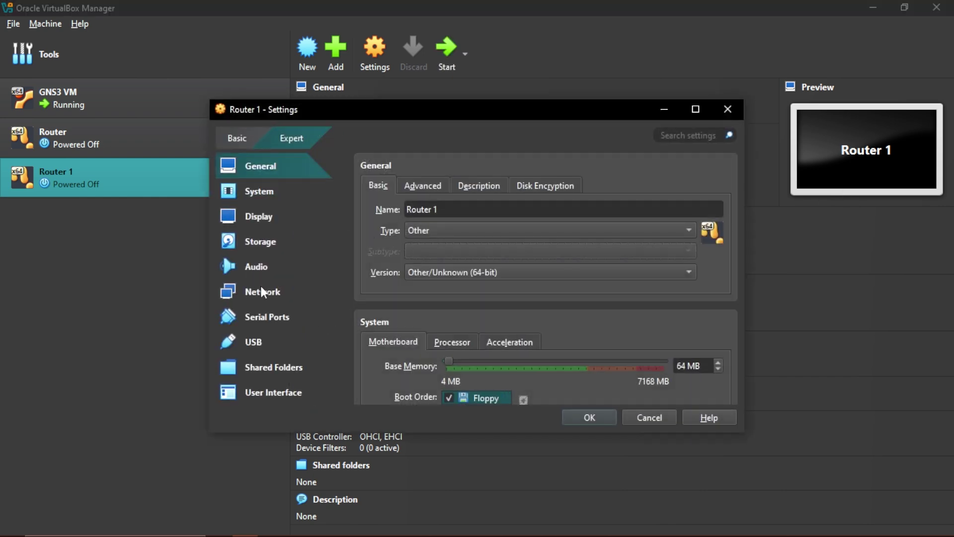
{"action": "left_click", "coordinate": [264, 295]}
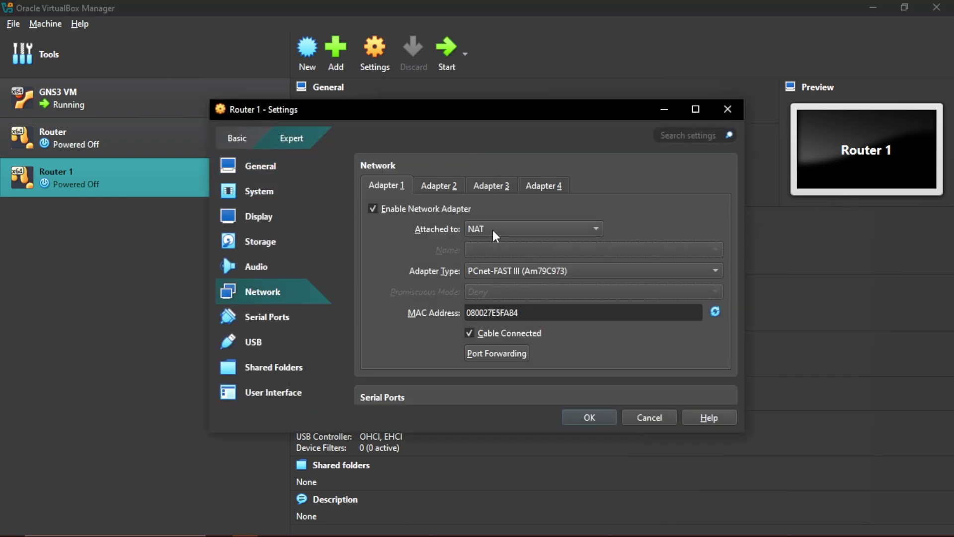
{"action": "left_click", "coordinate": [512, 232]}
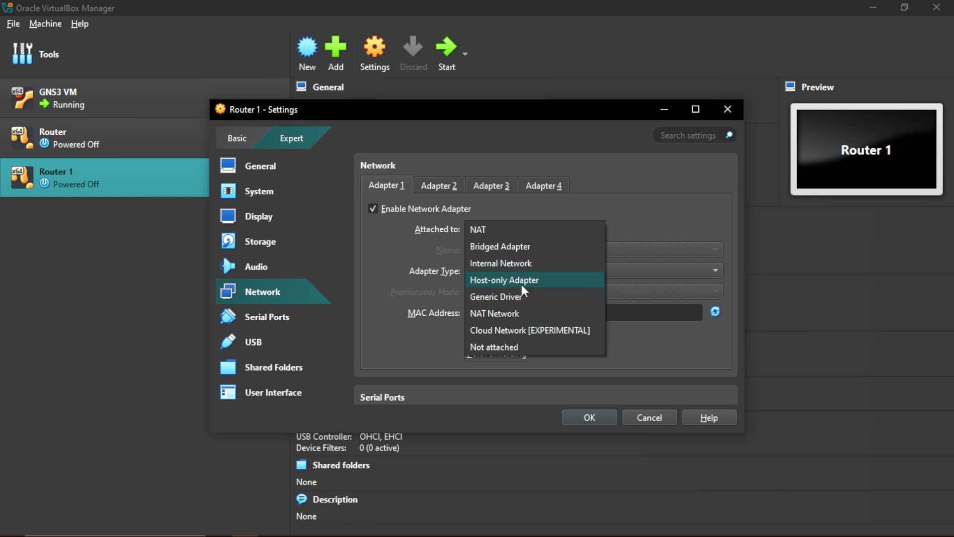
{"action": "left_click", "coordinate": [510, 347]}
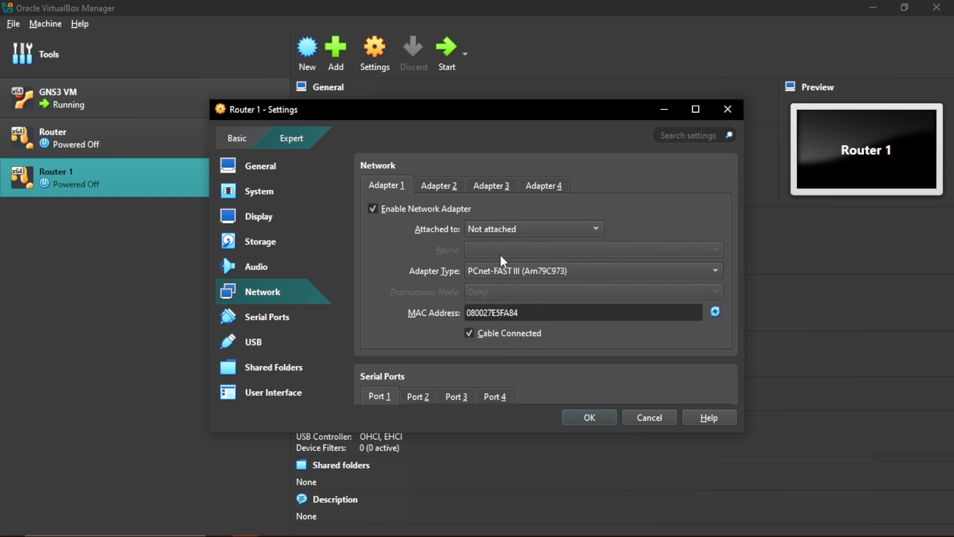
{"action": "left_click", "coordinate": [598, 419]}
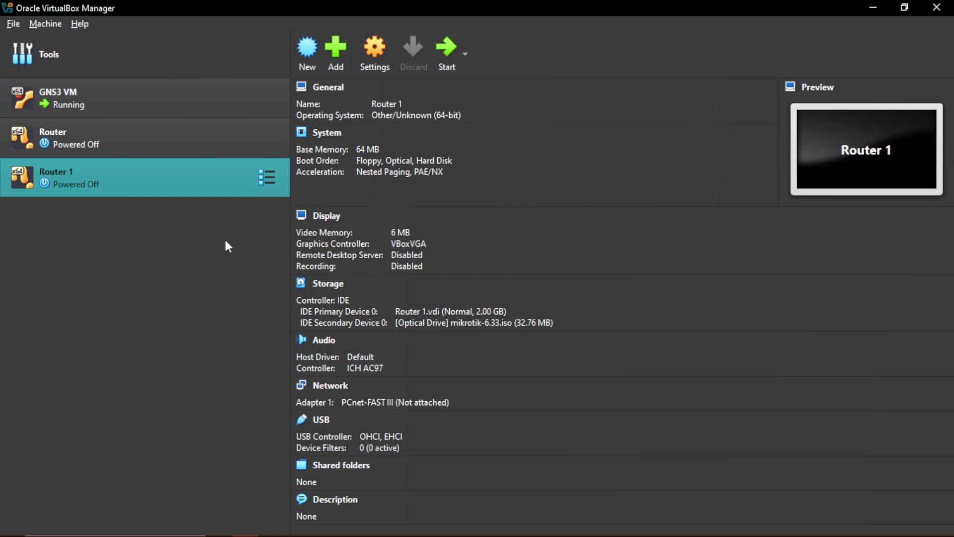
{"action": "key", "text": "alt+Tab"}
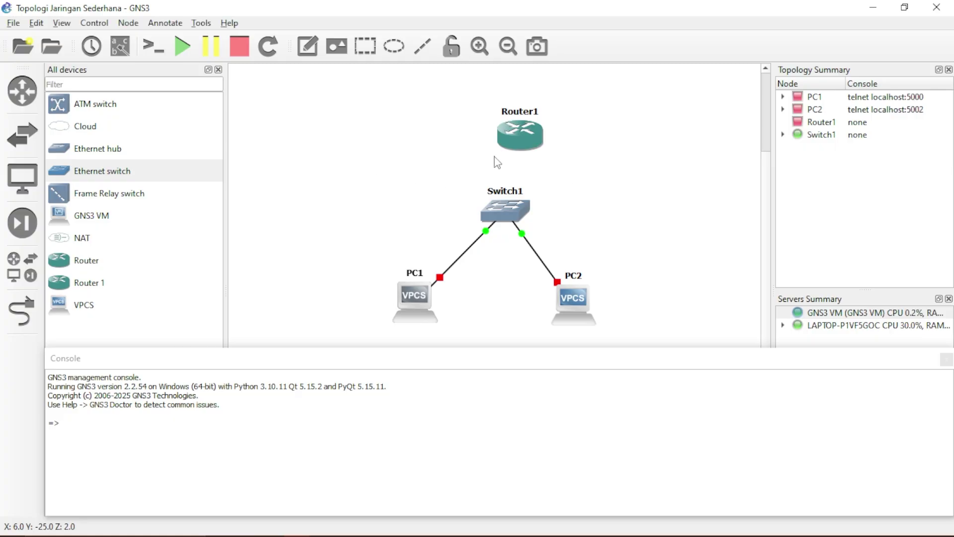
Nudge Router1 left and cable Switch1 Ethernet0 to Router1 Ethernet0
{"action": "left_click_drag", "start_coordinate": [519, 134], "coordinate": [503, 135]}
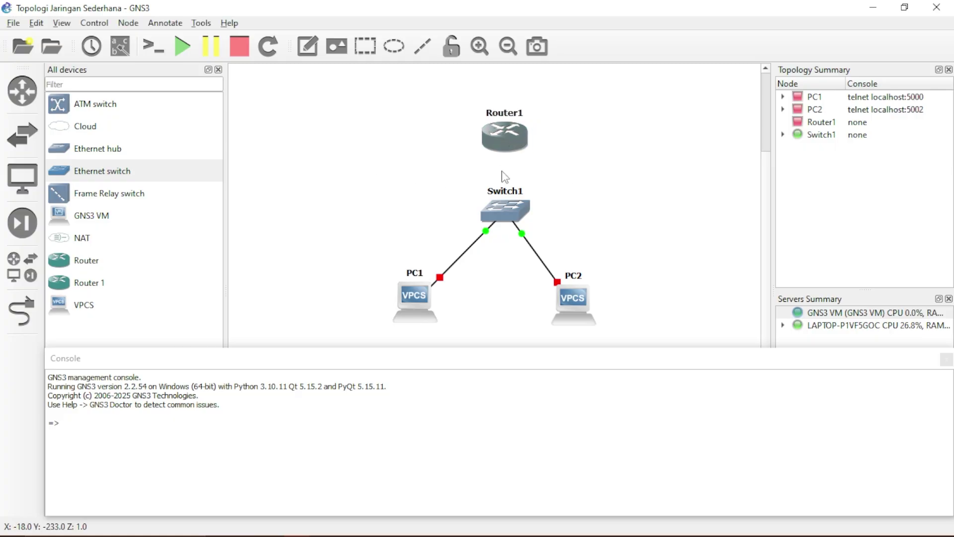
{"action": "mouse_move", "coordinate": [505, 204]}
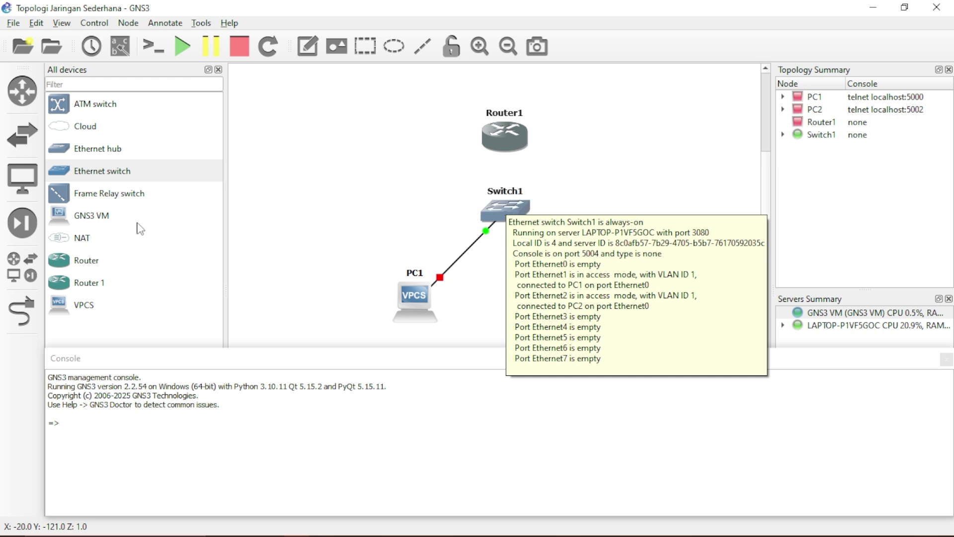
{"action": "left_click", "coordinate": [22, 310]}
{"action": "left_click", "coordinate": [505, 206]}
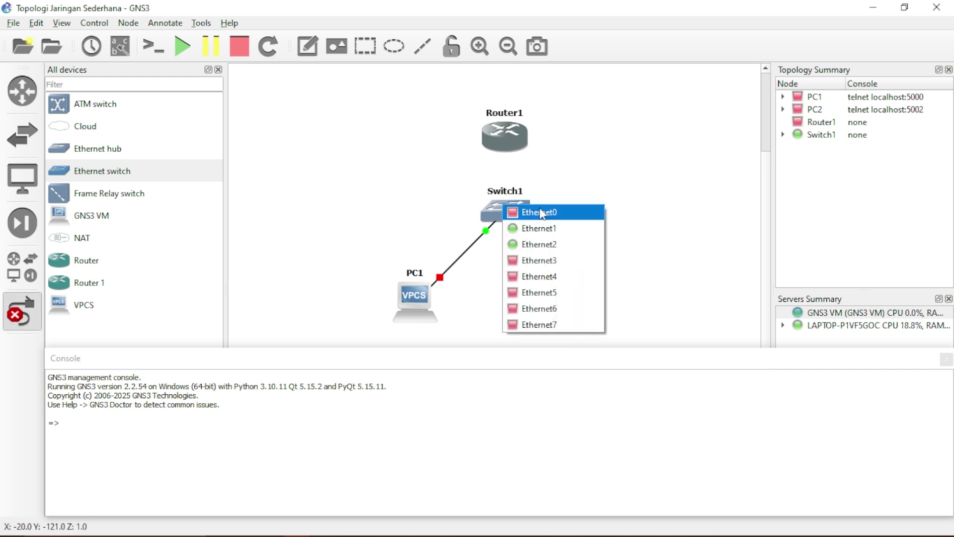
{"action": "left_click", "coordinate": [542, 212]}
{"action": "left_click", "coordinate": [515, 134]}
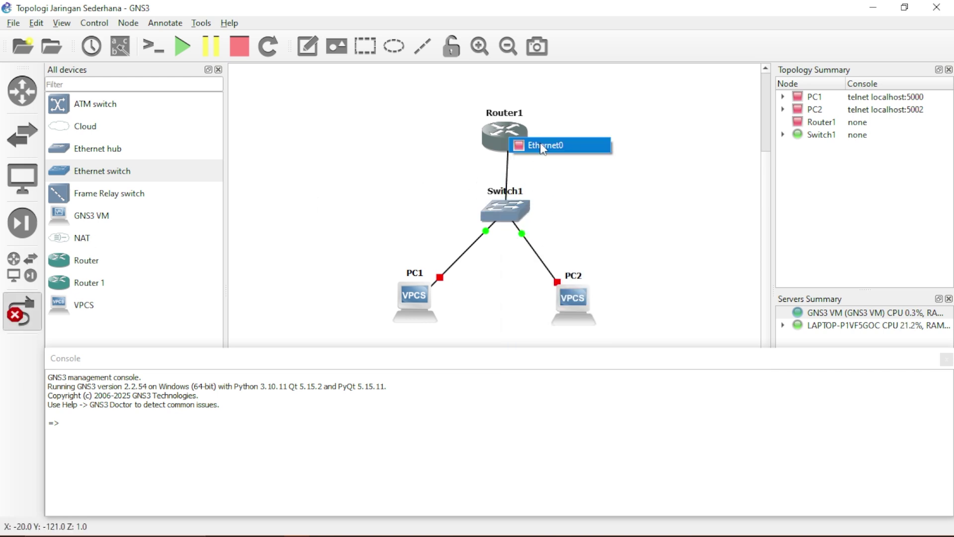
{"action": "left_click", "coordinate": [539, 142]}
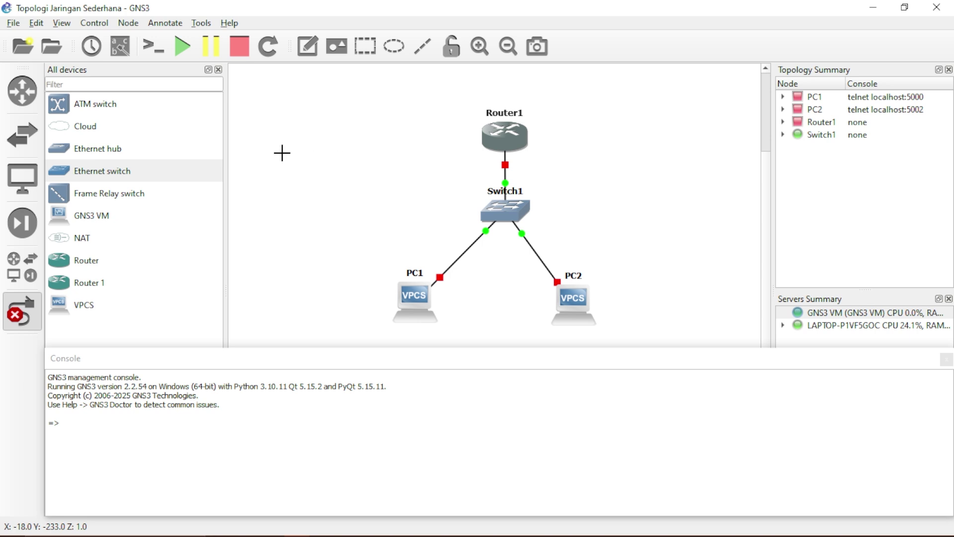
Start all nodes in the topology and maximize the Router 1 console window
{"action": "left_click", "coordinate": [182, 52]}
{"action": "left_click", "coordinate": [494, 284]}
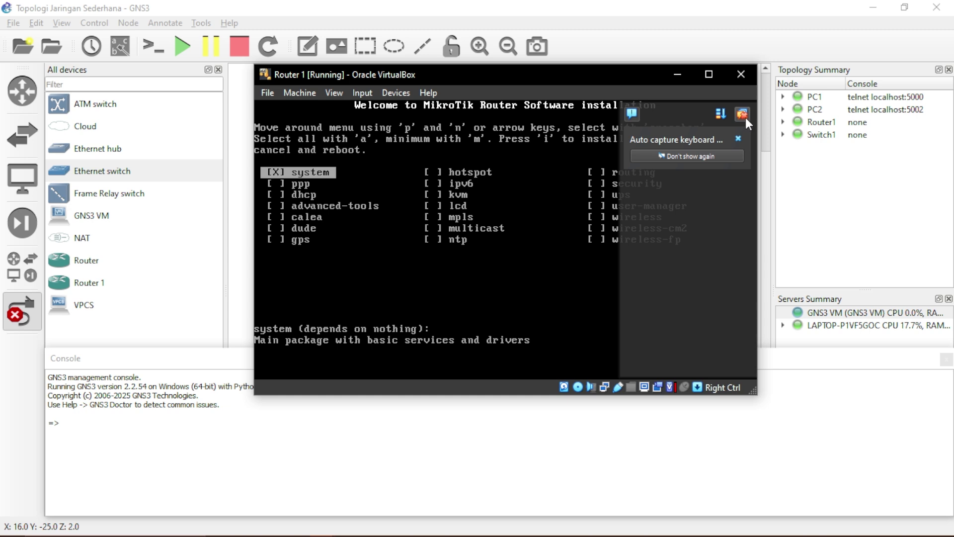
{"action": "left_click", "coordinate": [709, 74]}
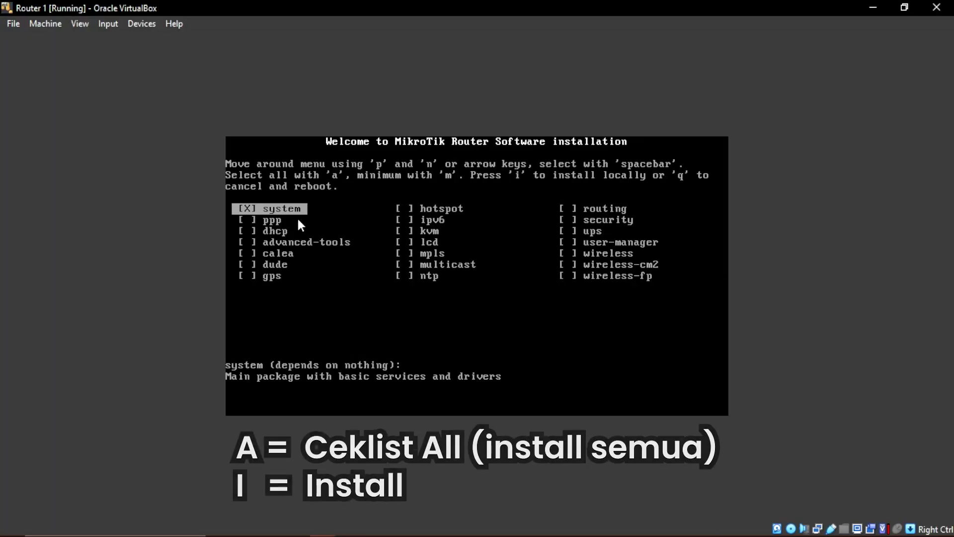
Select all MikroTik packages with A, install with I, confirm 'y', and reboot
{"action": "key", "text": "a"}
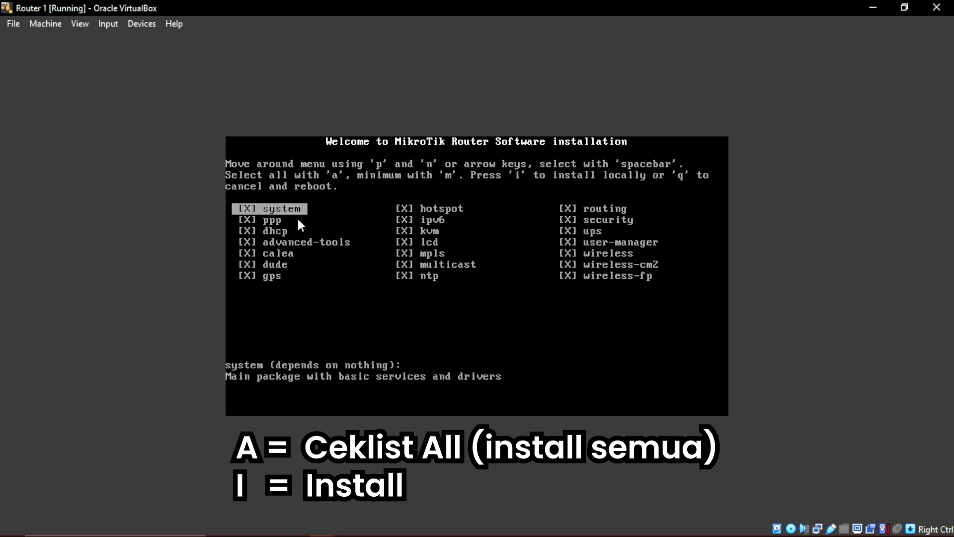
{"action": "key", "text": "i"}
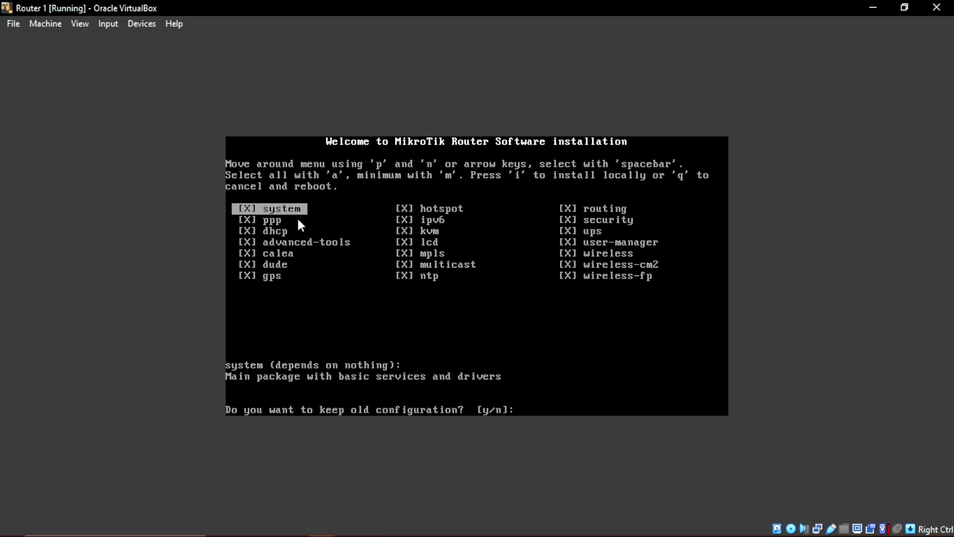
{"action": "type", "text": "y/n]:"}
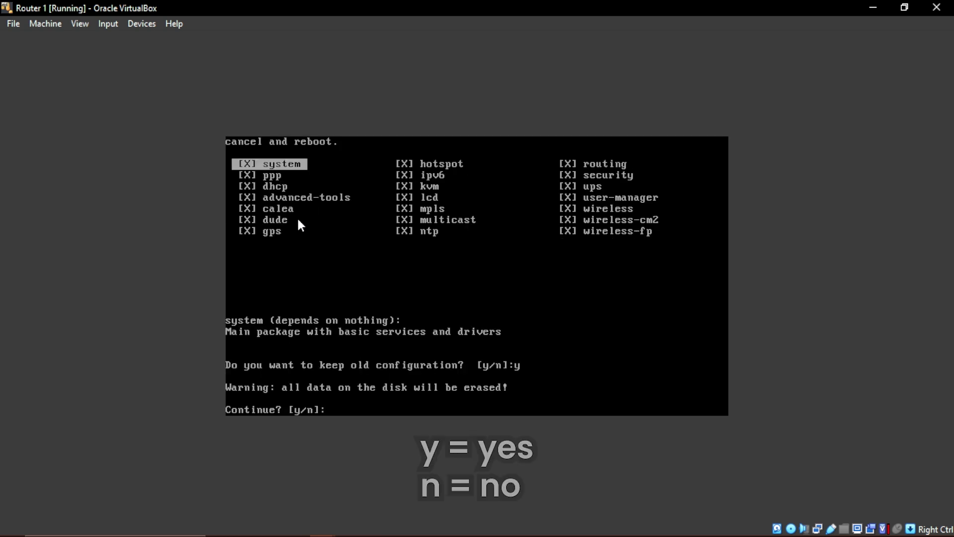
{"action": "type", "text": "y"}
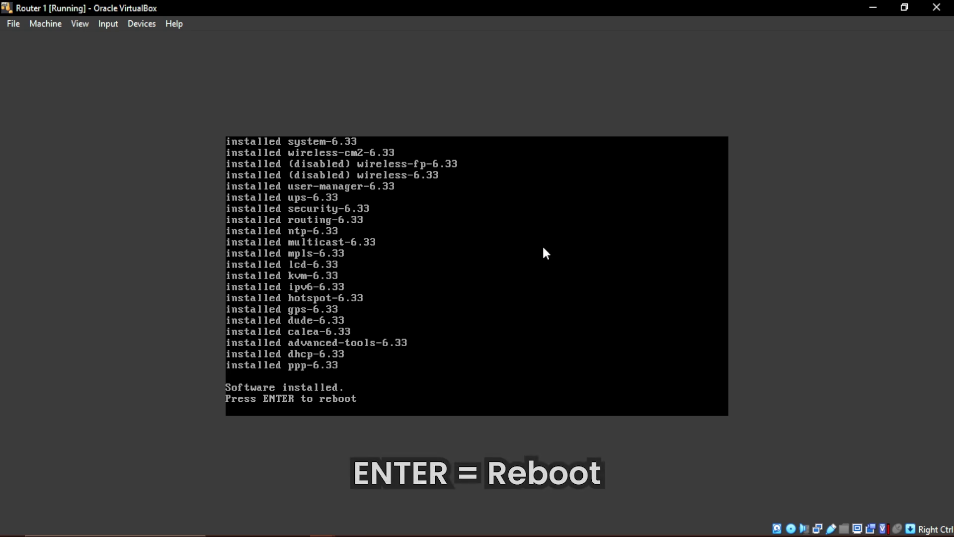
{"action": "key", "text": "Return"}
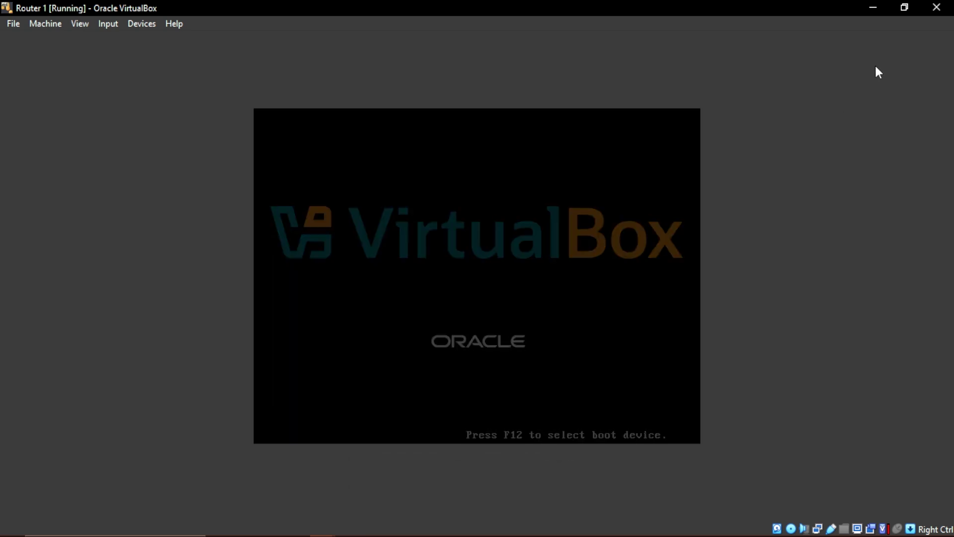
Power off the Router 1 virtual machine and return to VirtualBox Manager
{"action": "left_click", "coordinate": [938, 18]}
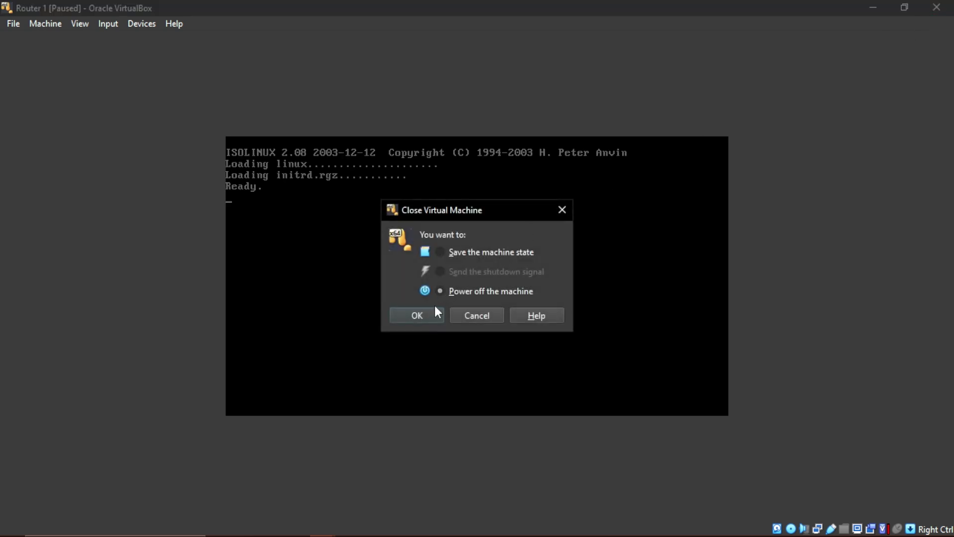
{"action": "left_click", "coordinate": [428, 316]}
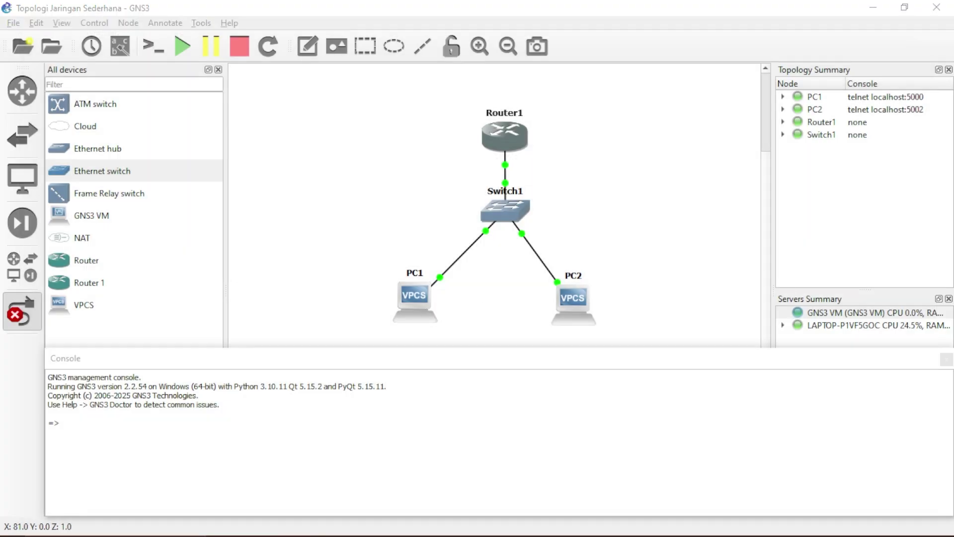
{"action": "key", "text": "alt+Tab"}
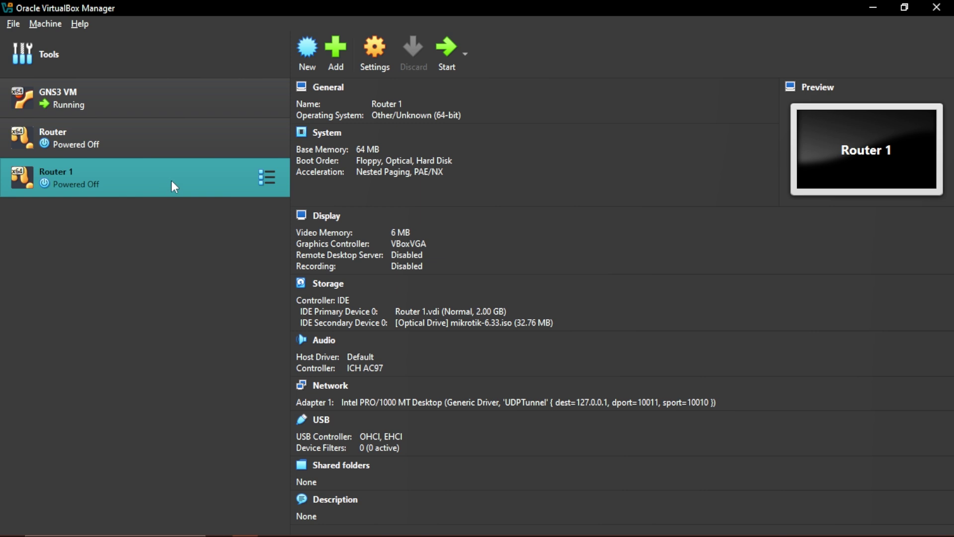
Remove mikrotik-6.33.iso from Router 1's optical drive and save the storage change
{"action": "right_click", "coordinate": [171, 181]}
{"action": "left_click", "coordinate": [230, 191]}
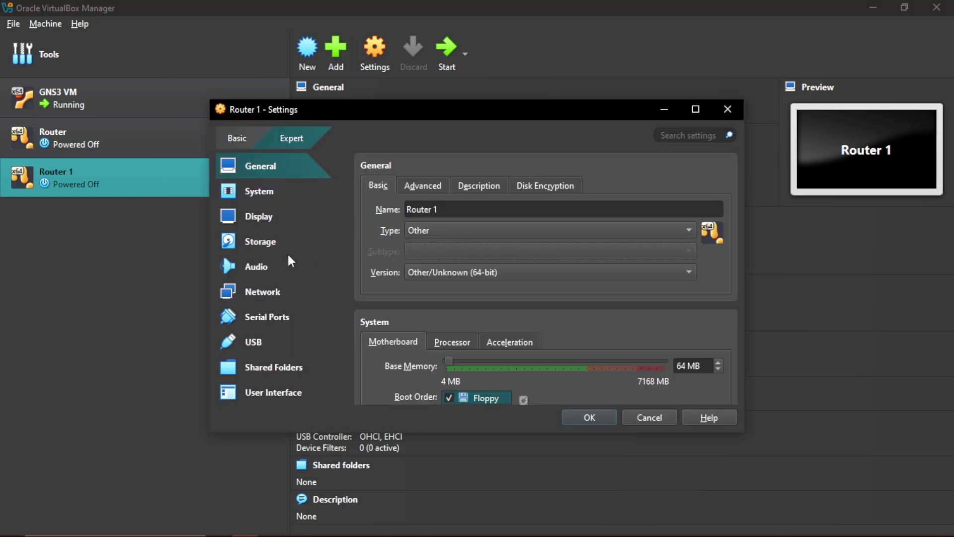
{"action": "left_click", "coordinate": [264, 241]}
{"action": "left_click", "coordinate": [425, 233]}
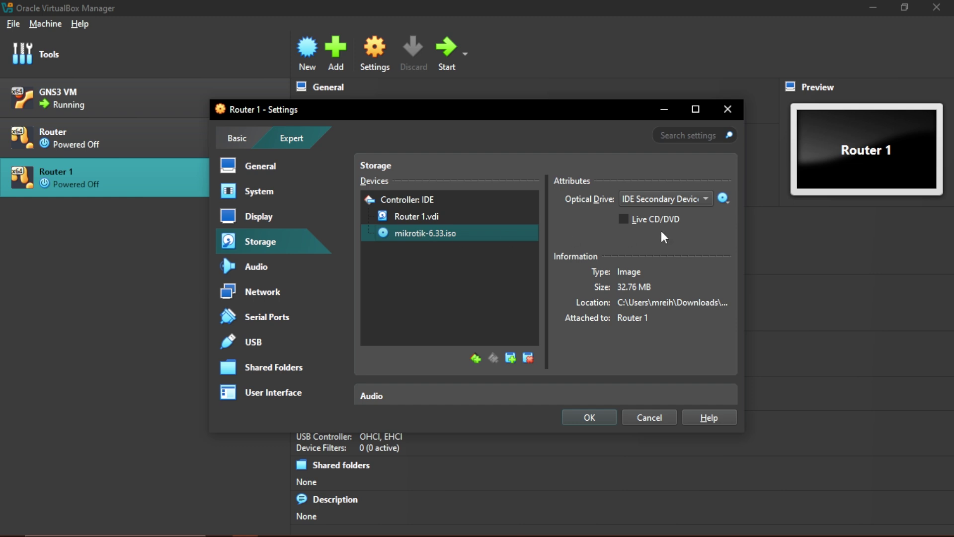
{"action": "left_click", "coordinate": [723, 200]}
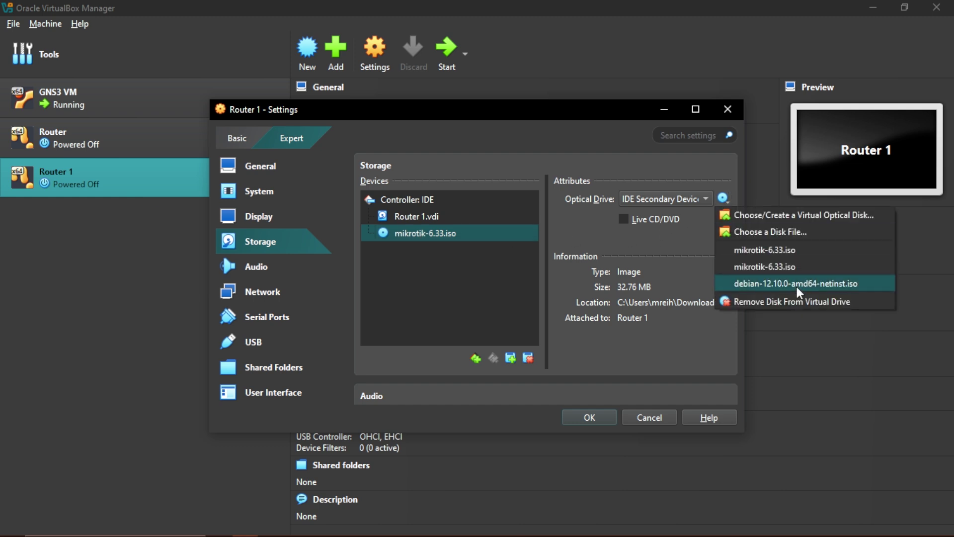
{"action": "left_click", "coordinate": [786, 300]}
{"action": "key", "text": "Return"}
Verify Router 1's optical drive is Empty and start the VM
{"action": "right_click", "coordinate": [149, 187]}
{"action": "left_click", "coordinate": [280, 184]}
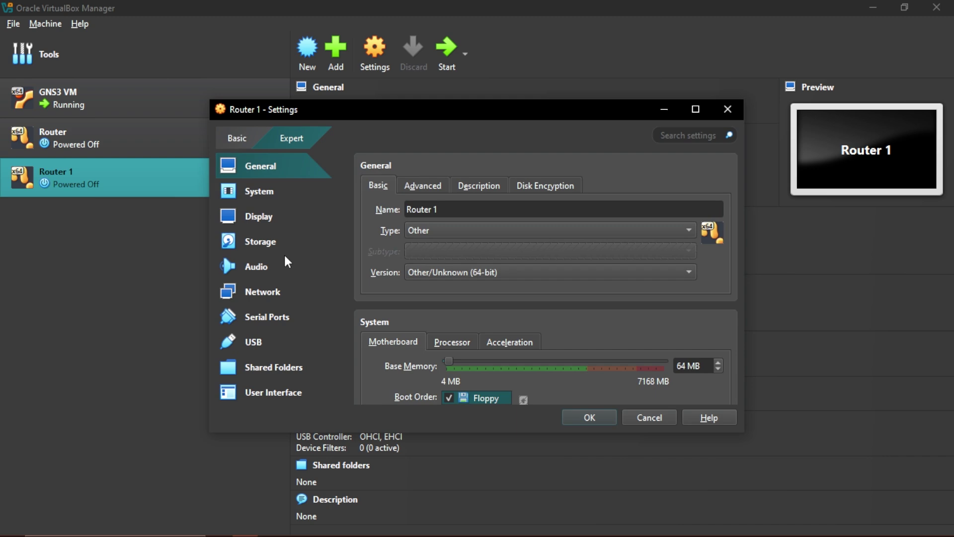
{"action": "left_click", "coordinate": [264, 244]}
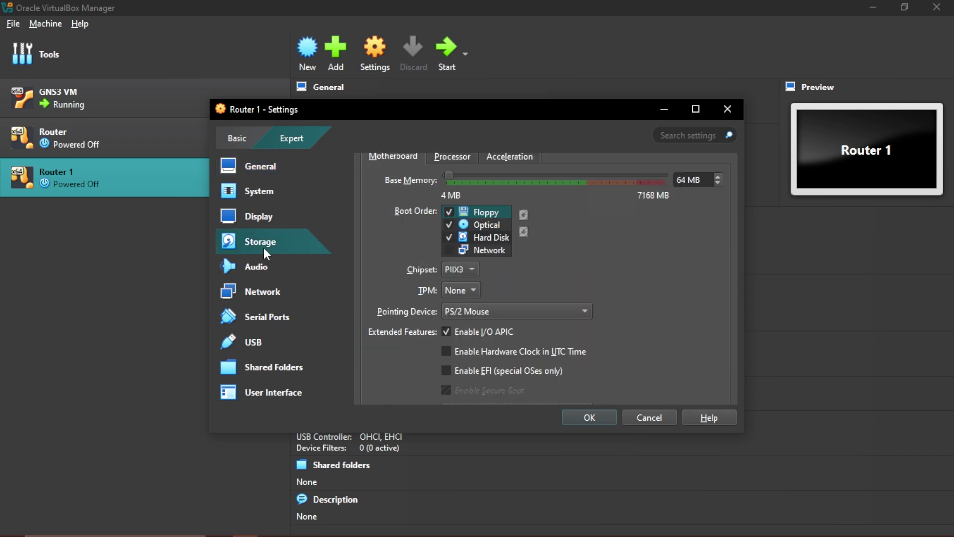
{"action": "left_click", "coordinate": [594, 417]}
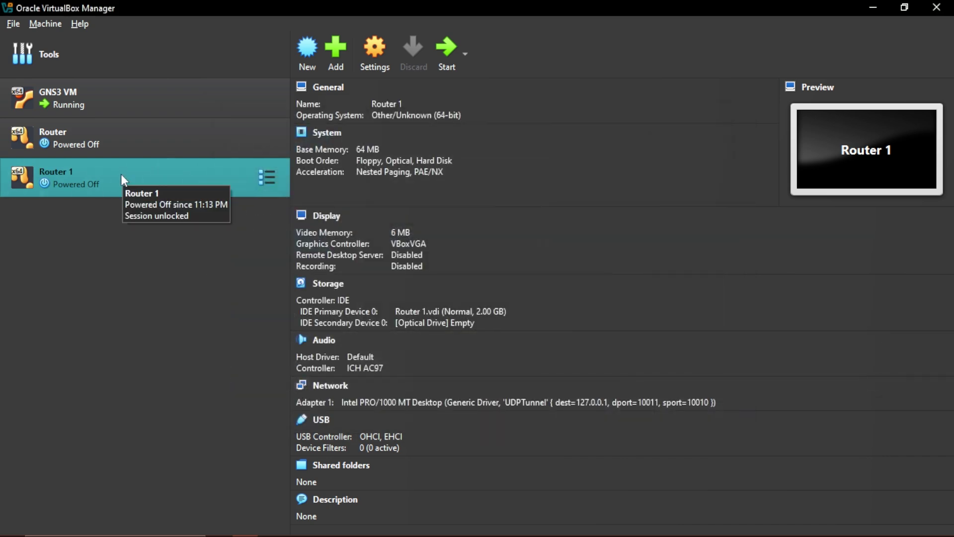
{"action": "left_click", "coordinate": [446, 51]}
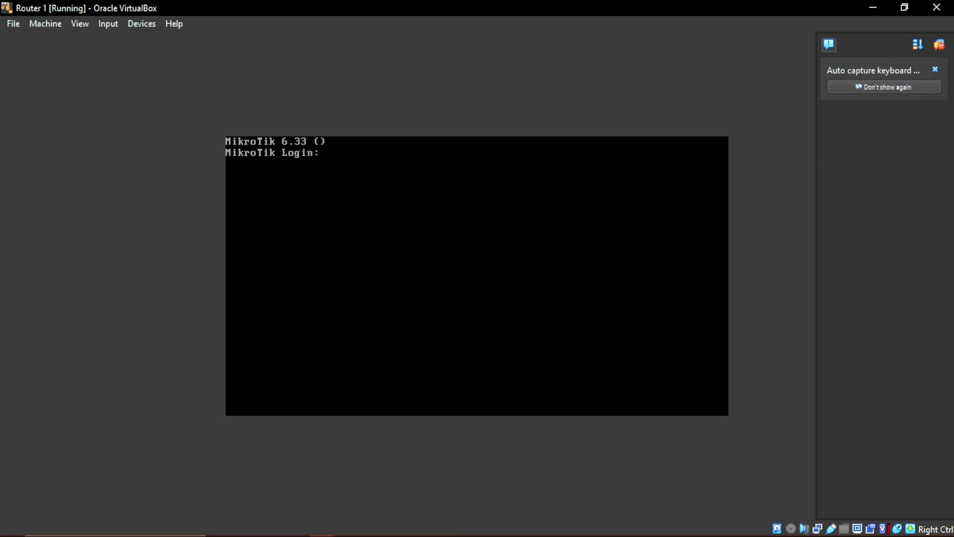
Log in to the MikroTik router with the login name admin
{"action": "type", "text": "ad,in"}
{"action": "key", "text": "BackSpace"}
{"action": "key", "text": "BackSpace"}
{"action": "type", "text": "min"}
{"action": "key", "text": "Return"}
{"action": "key", "text": "Return"}
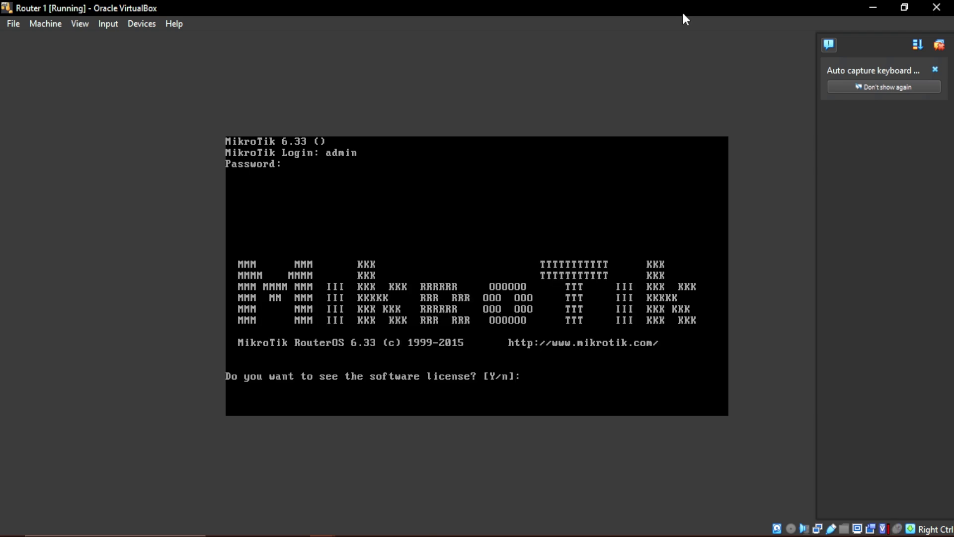
Accept the licence with y, page through it to the command prompt, then close the VM
{"action": "type", "text": "y"}
{"action": "key", "text": "Return"}
{"action": "key", "text": "Return"}
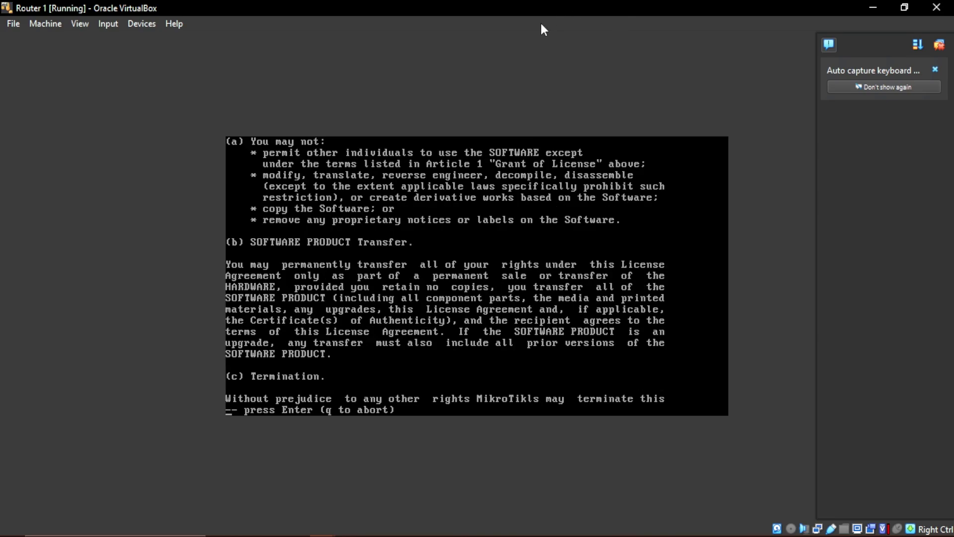
{"action": "key", "text": "Return"}
{"action": "key", "text": "Return"}
{"action": "key", "text": "Return"}
{"action": "key", "text": "Return"}
{"action": "key", "text": "Return"}
{"action": "key", "text": "Return"}
{"action": "key", "text": "Return"}
{"action": "key", "text": "Return"}
{"action": "key", "text": "Return"}
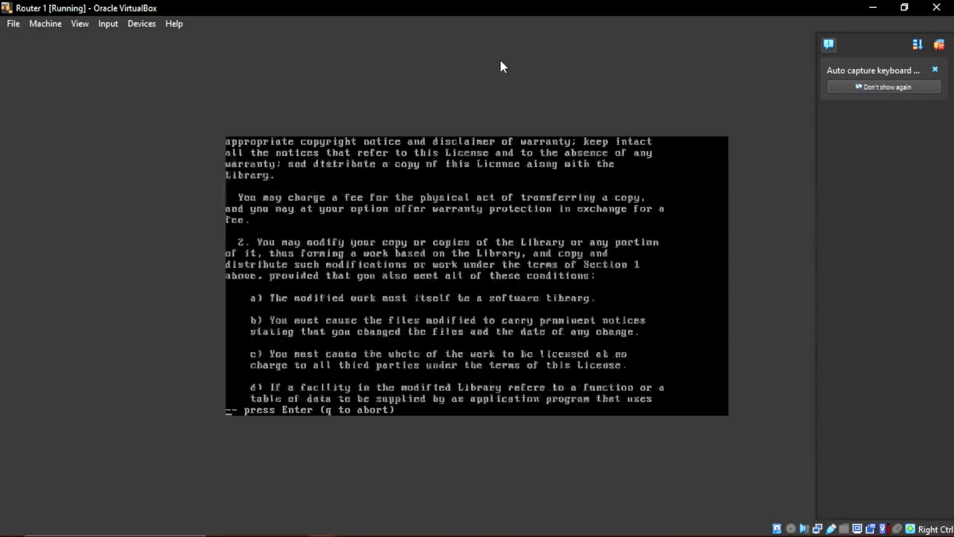
{"action": "key", "text": "Return"}
{"action": "key", "text": "Return"}
{"action": "key", "text": "Return"}
{"action": "key", "text": "Return"}
{"action": "key", "text": "Return"}
{"action": "key", "text": "Return"}
{"action": "key", "text": "Return"}
{"action": "key", "text": "Return"}
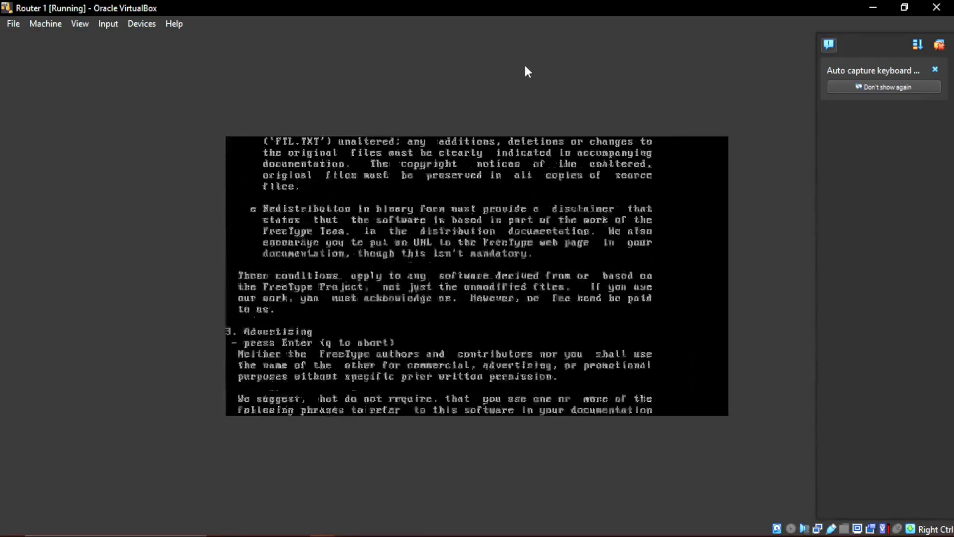
{"action": "key", "text": "Return"}
{"action": "key", "text": "Return"}
{"action": "key", "text": "Return"}
{"action": "key", "text": "Return"}
{"action": "key", "text": "Return"}
{"action": "key", "text": "Return"}
{"action": "key", "text": "Return"}
{"action": "key", "text": "Return"}
{"action": "key", "text": "Return"}
{"action": "key", "text": "Return"}
{"action": "key", "text": "Return"}
{"action": "key", "text": "Return"}
{"action": "key", "text": "Return"}
{"action": "key", "text": "Return"}
{"action": "key", "text": "Return"}
{"action": "key", "text": "Return"}
{"action": "type", "text": "x"}
{"action": "key", "text": "Return"}
{"action": "key", "text": "Return"}
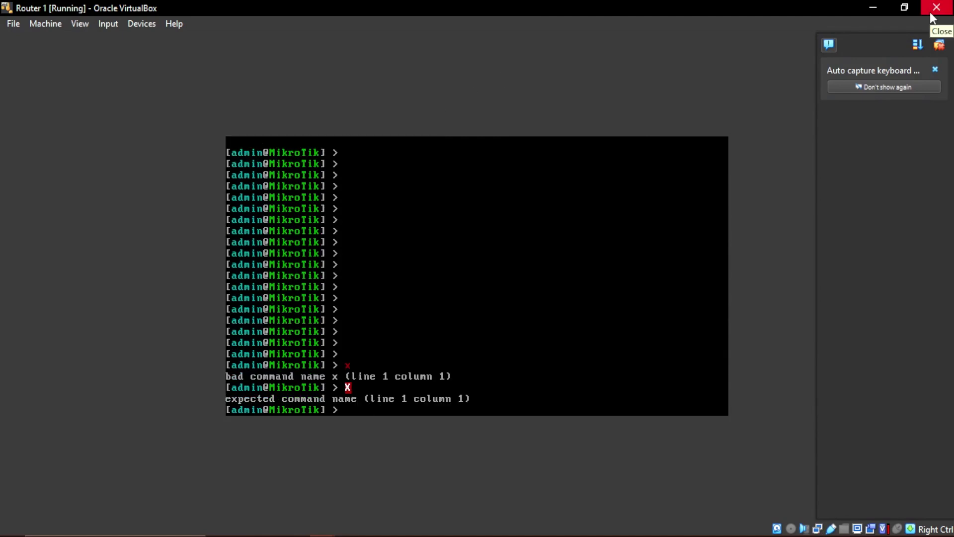
{"action": "left_click", "coordinate": [932, 12]}
Power off Router 1 and set its Adapter 1 type to PCnet-FAST III in VirtualBox
{"action": "left_click", "coordinate": [426, 317]}
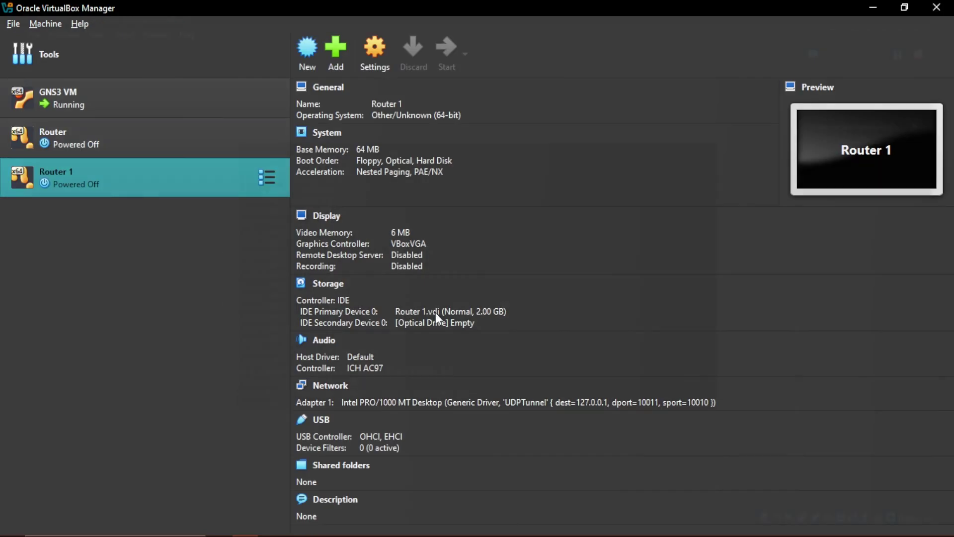
{"action": "right_click", "coordinate": [123, 178]}
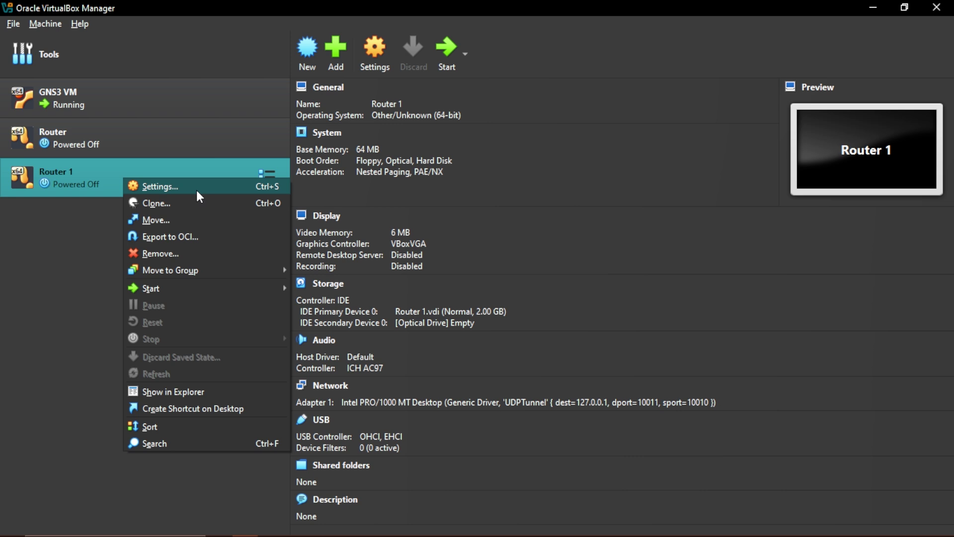
{"action": "left_click", "coordinate": [193, 188]}
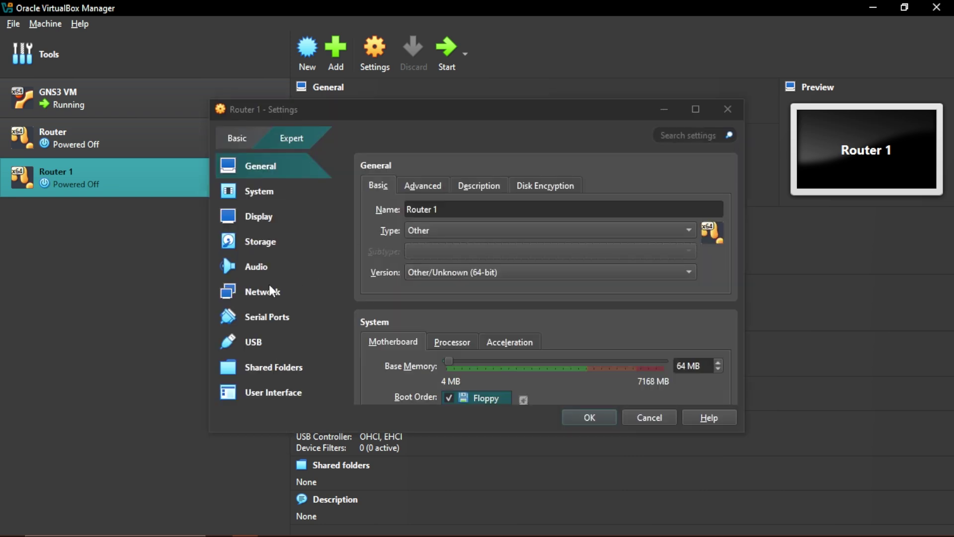
{"action": "left_click", "coordinate": [263, 293]}
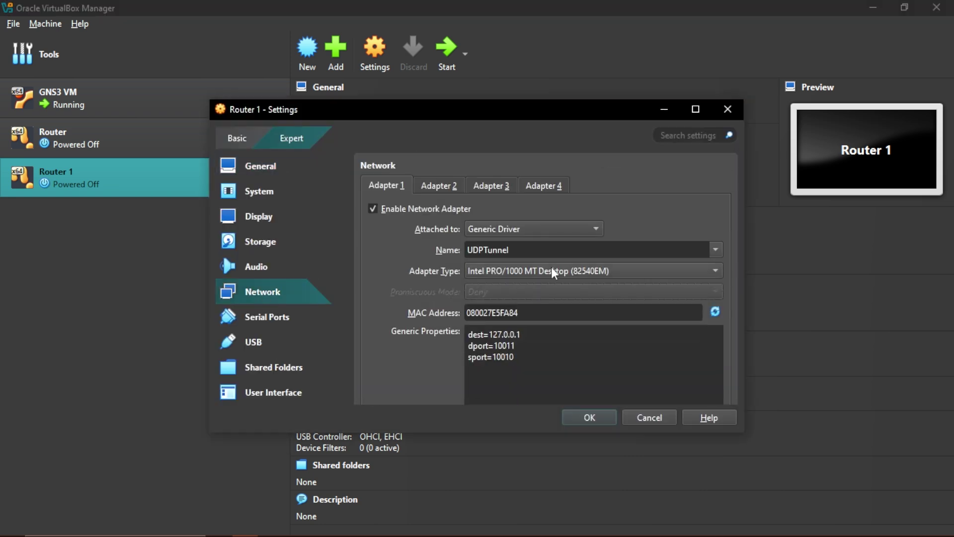
{"action": "left_click", "coordinate": [686, 271]}
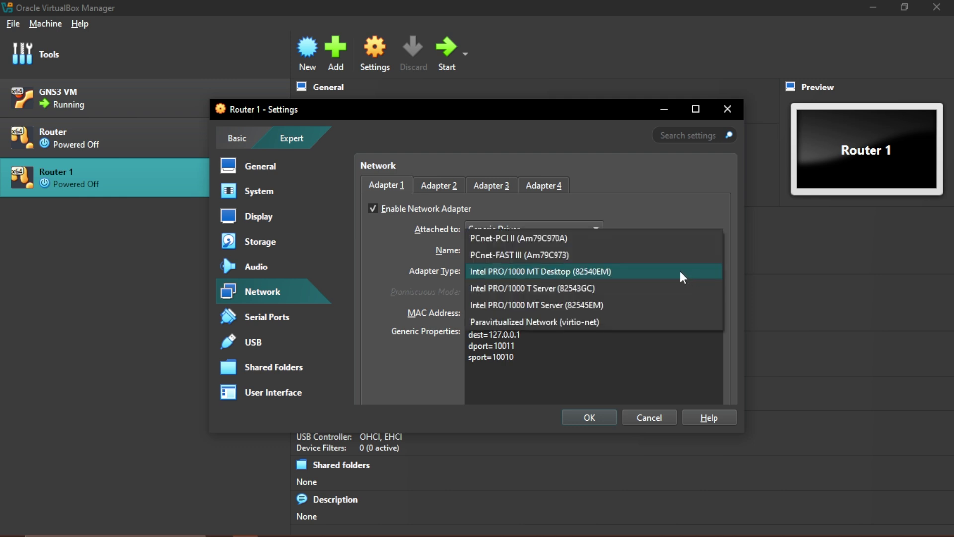
{"action": "left_click", "coordinate": [542, 257]}
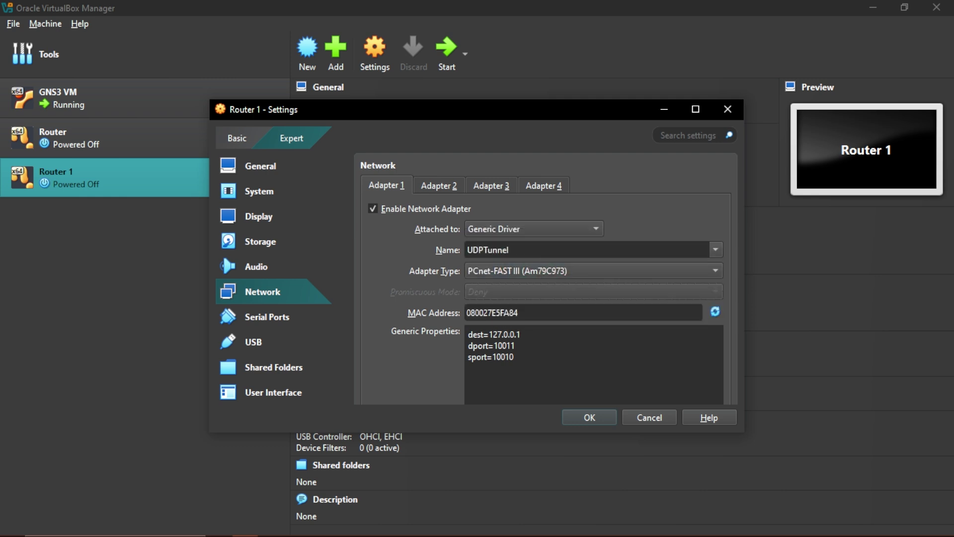
{"action": "left_click", "coordinate": [580, 417]}
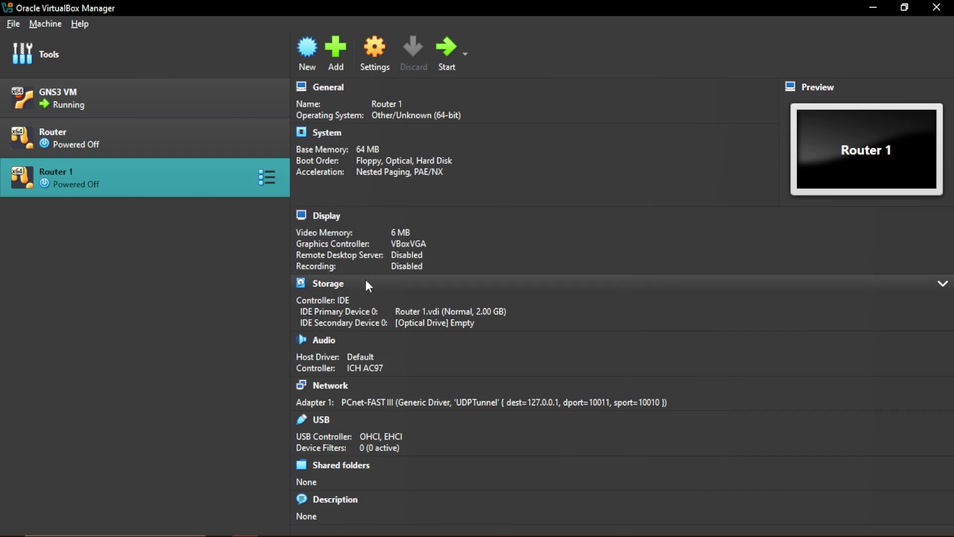
{"action": "key", "text": "alt+Tab"}
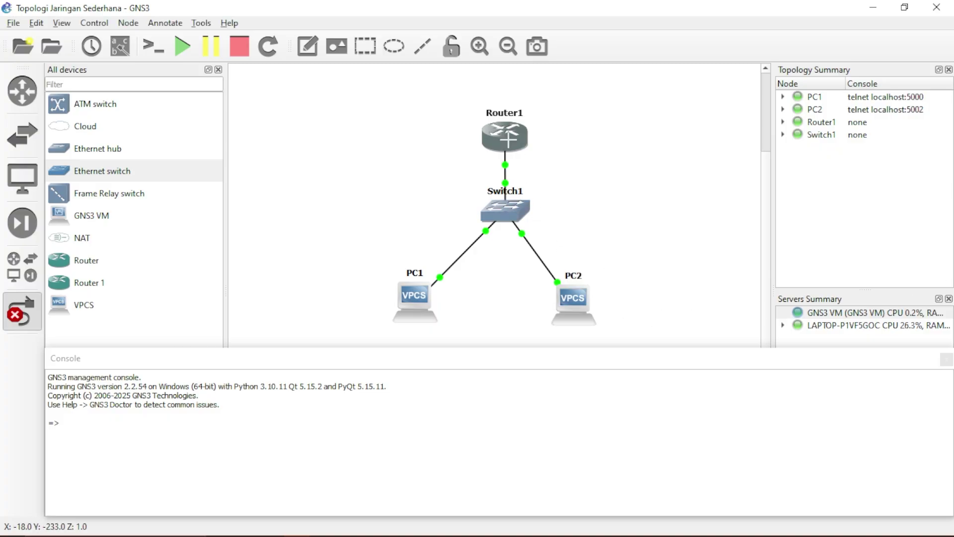
Switch Router1's GNS3 network adapter from Intel PRO/1000 MT Desktop to PCNet-FAST III (Am79C973)
{"action": "left_click", "coordinate": [26, 314]}
{"action": "double_click", "coordinate": [496, 130]}
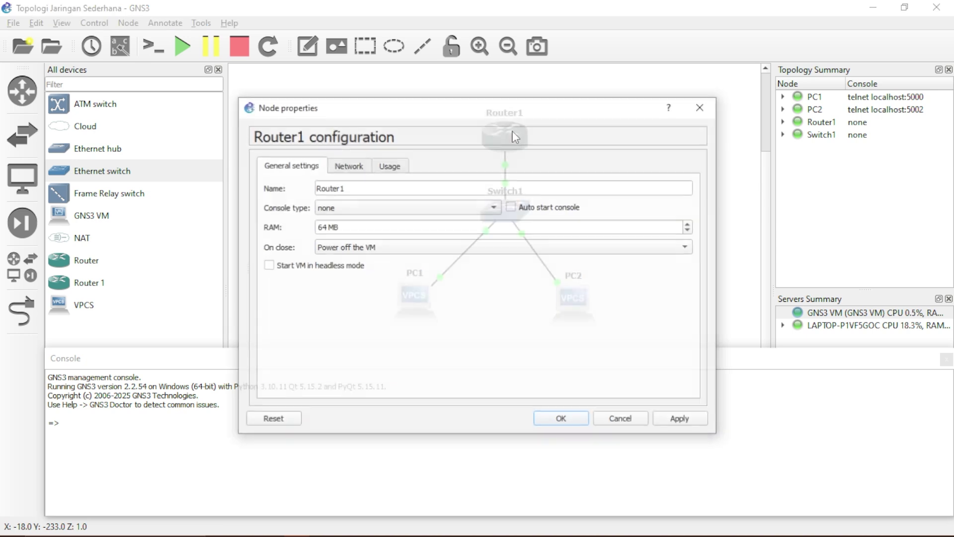
{"action": "left_click", "coordinate": [340, 170]}
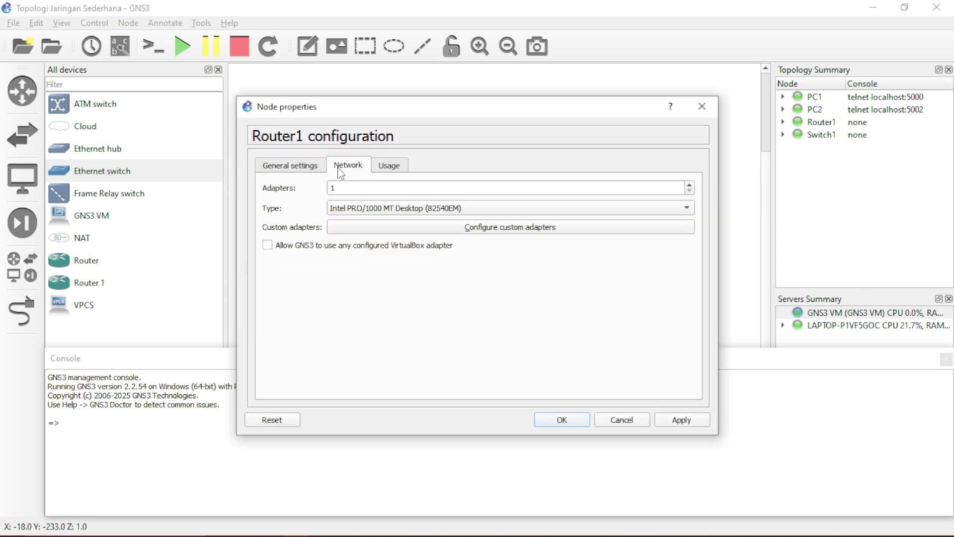
{"action": "left_click", "coordinate": [464, 210]}
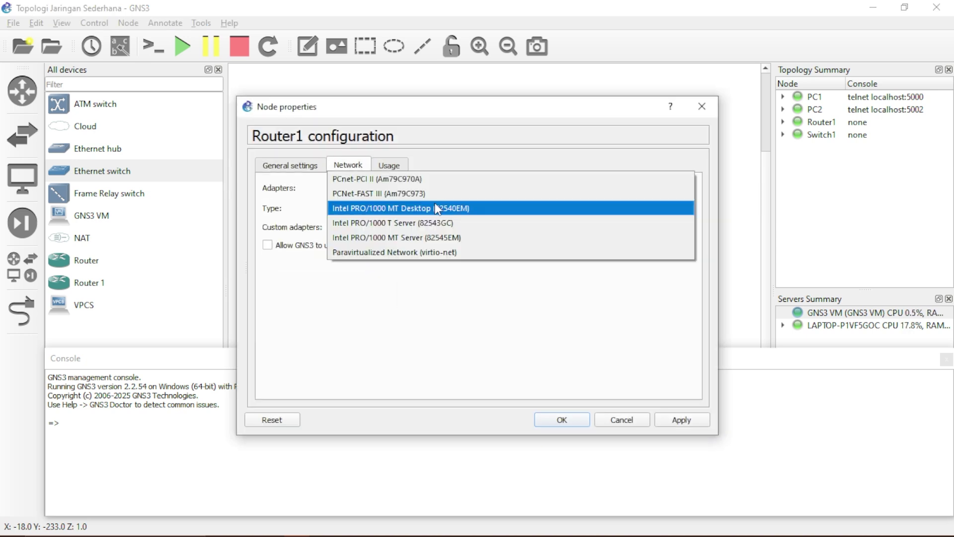
{"action": "left_click", "coordinate": [426, 194]}
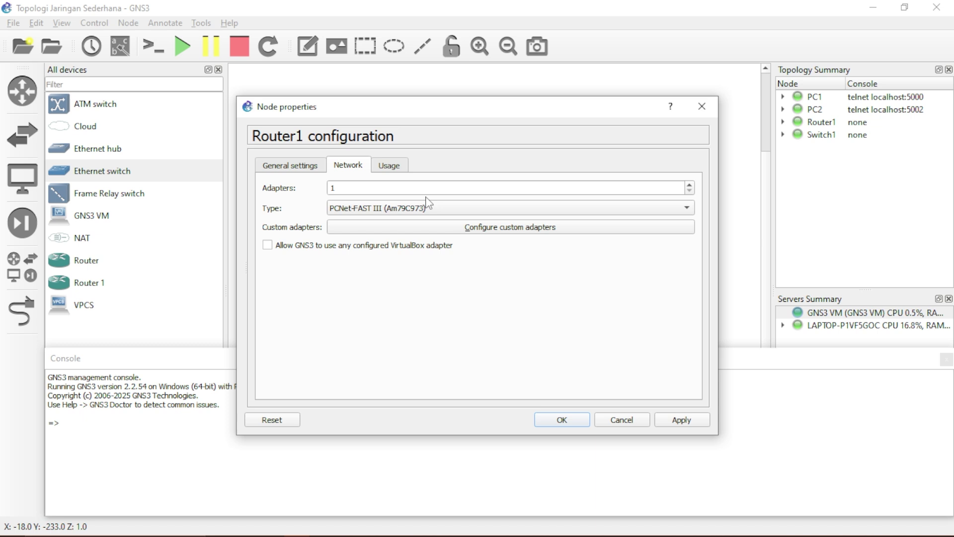
{"action": "left_click", "coordinate": [562, 420]}
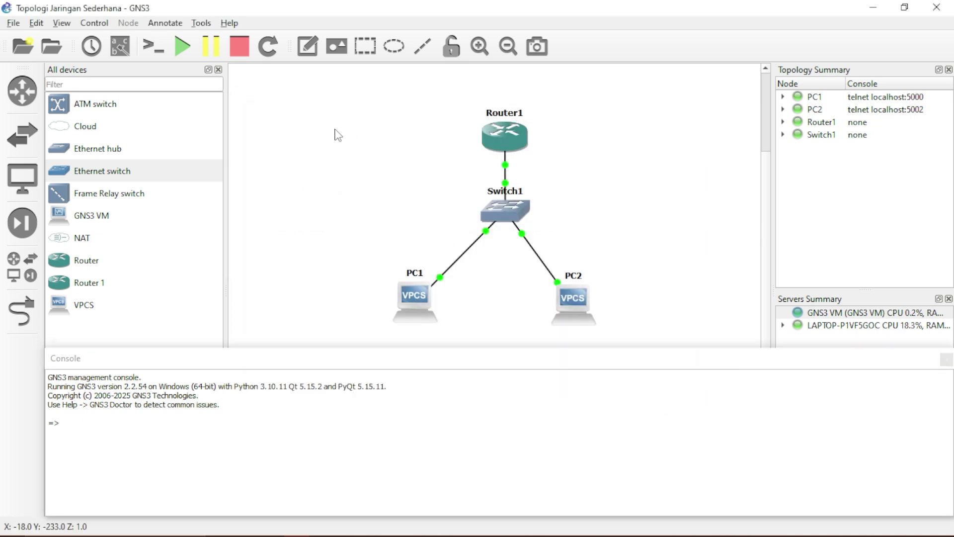
Add a 192.168.1.1 note and position it beside Router1
{"action": "left_click", "coordinate": [166, 23]}
{"action": "left_click", "coordinate": [172, 35]}
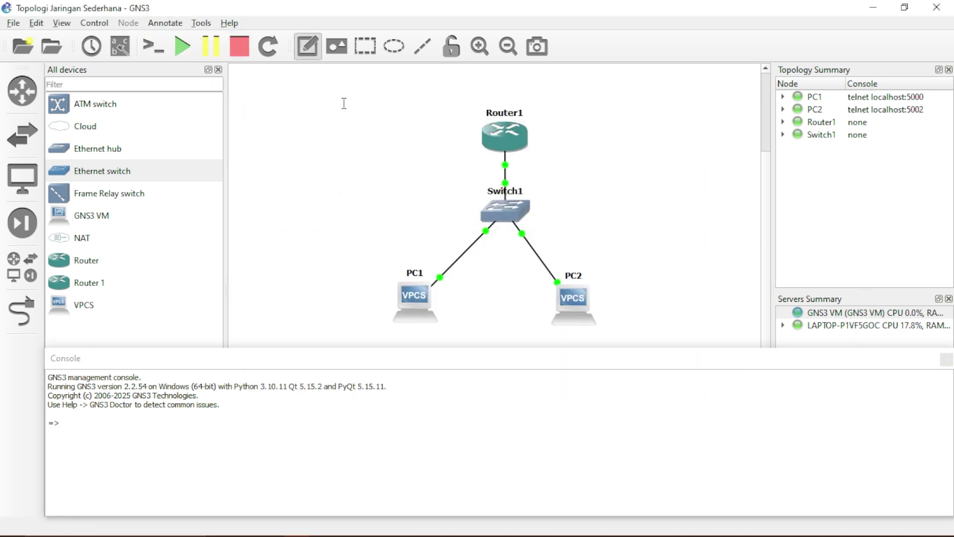
{"action": "left_click", "coordinate": [437, 123]}
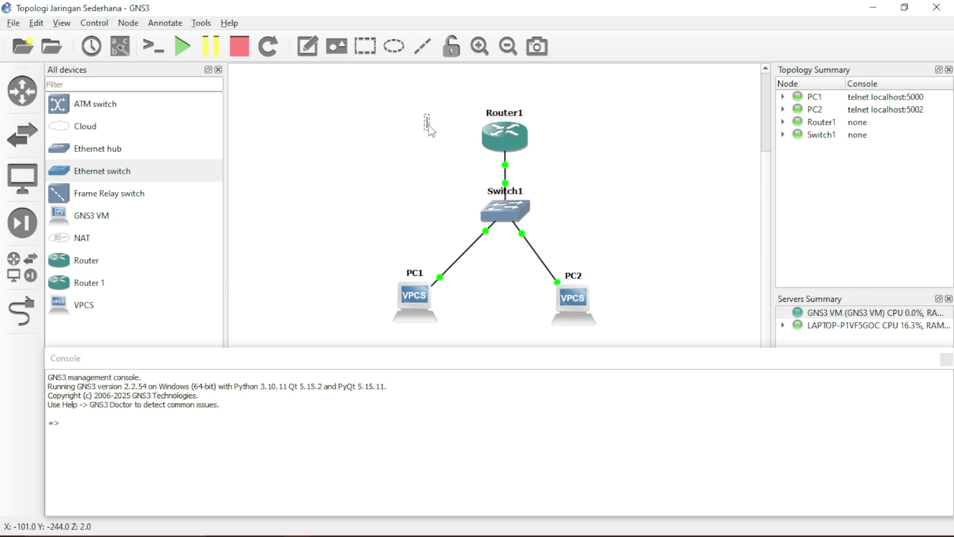
{"action": "type", "text": "192.168.1.1"}
{"action": "left_click_drag", "start_coordinate": [458, 128], "coordinate": [448, 138]}
Add a 192.168.1.0/24 note and move it next to Switch1
{"action": "left_click", "coordinate": [158, 24]}
{"action": "left_click", "coordinate": [174, 38]}
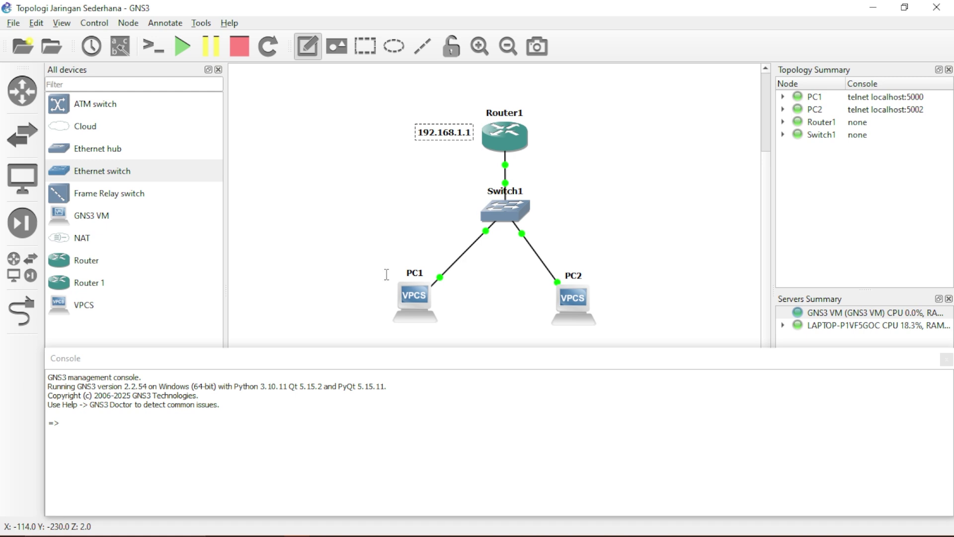
{"action": "left_click", "coordinate": [546, 209]}
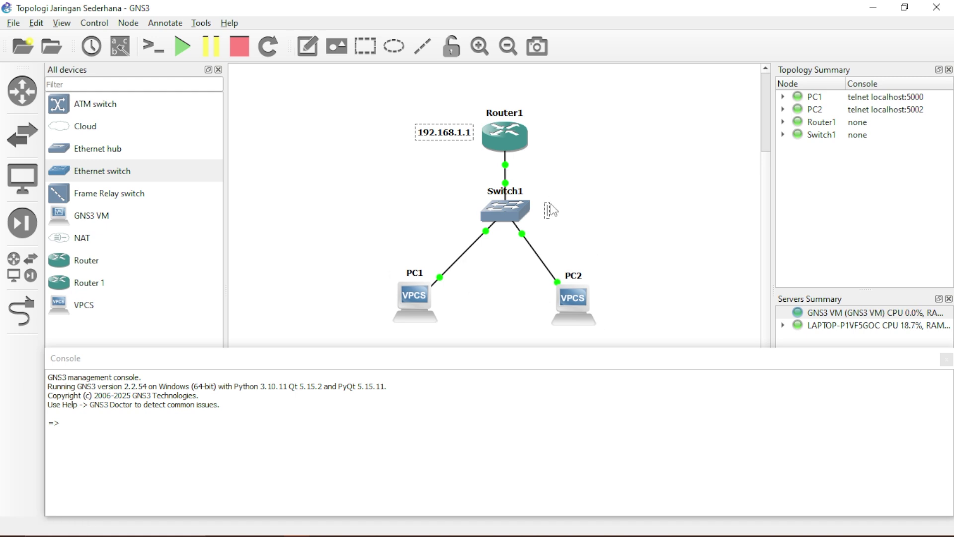
{"action": "type", "text": "192.168.1.0/2"}
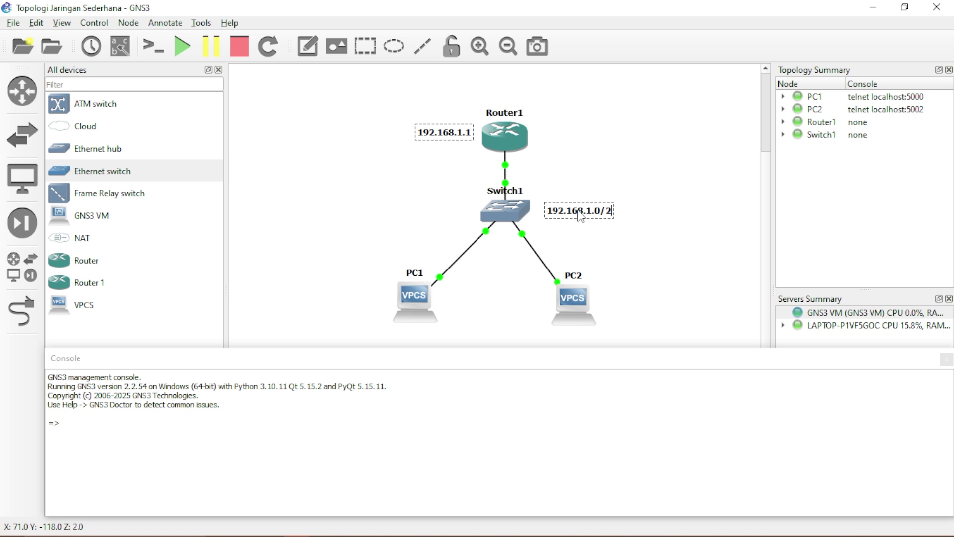
{"action": "type", "text": "4"}
{"action": "left_click", "coordinate": [627, 172]}
{"action": "double_click", "coordinate": [564, 215]}
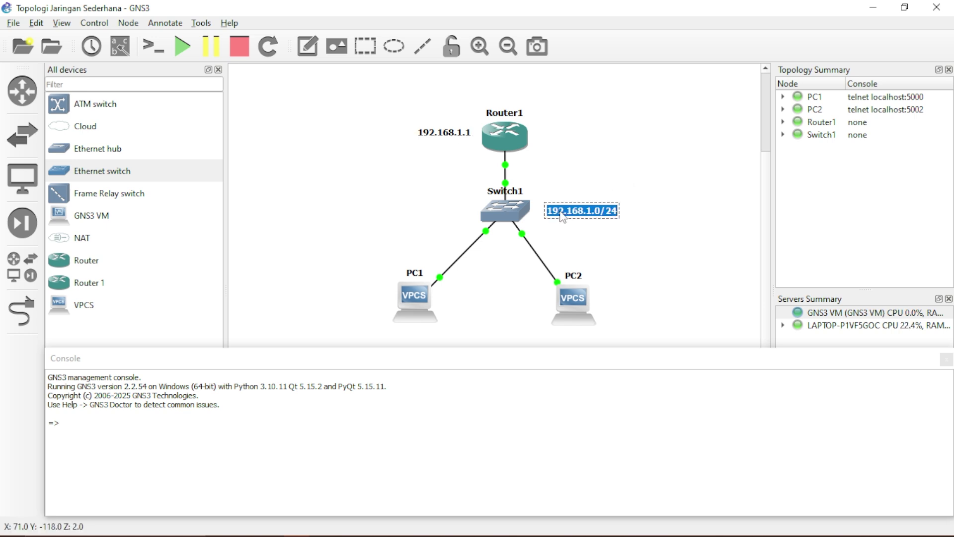
{"action": "left_click", "coordinate": [586, 194]}
{"action": "left_click_drag", "start_coordinate": [577, 219], "coordinate": [568, 215]}
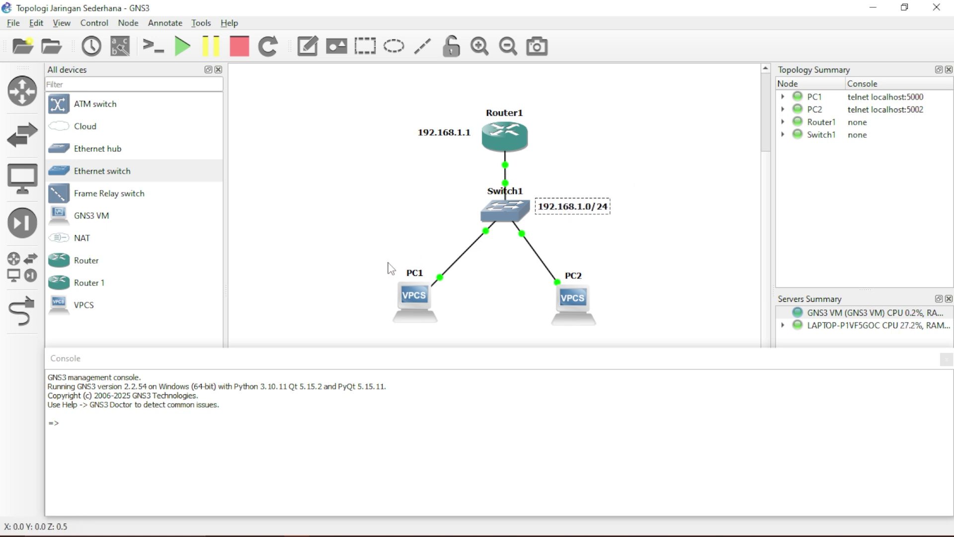
{"action": "left_click", "coordinate": [345, 207]}
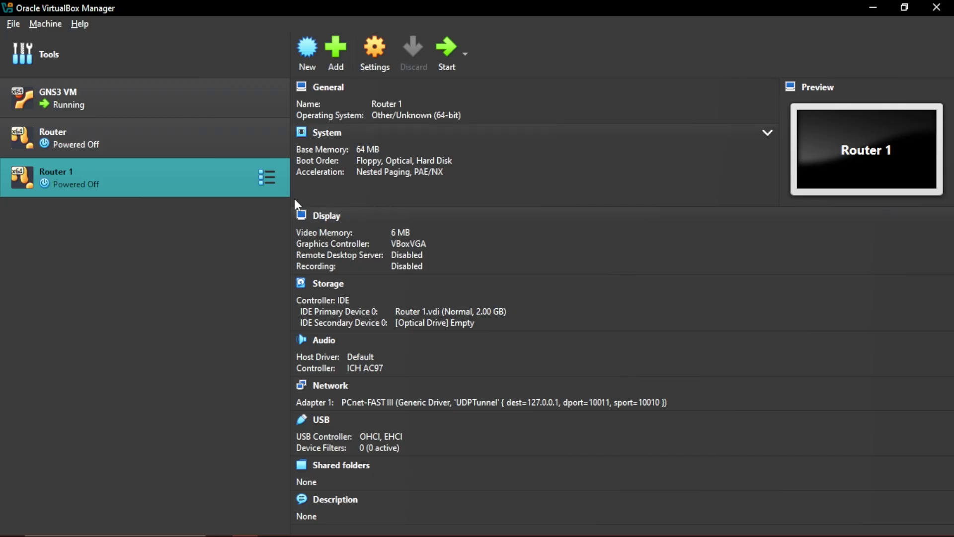
Start the Router 1 VM and log in to MikroTik as admin
{"action": "left_click", "coordinate": [446, 51]}
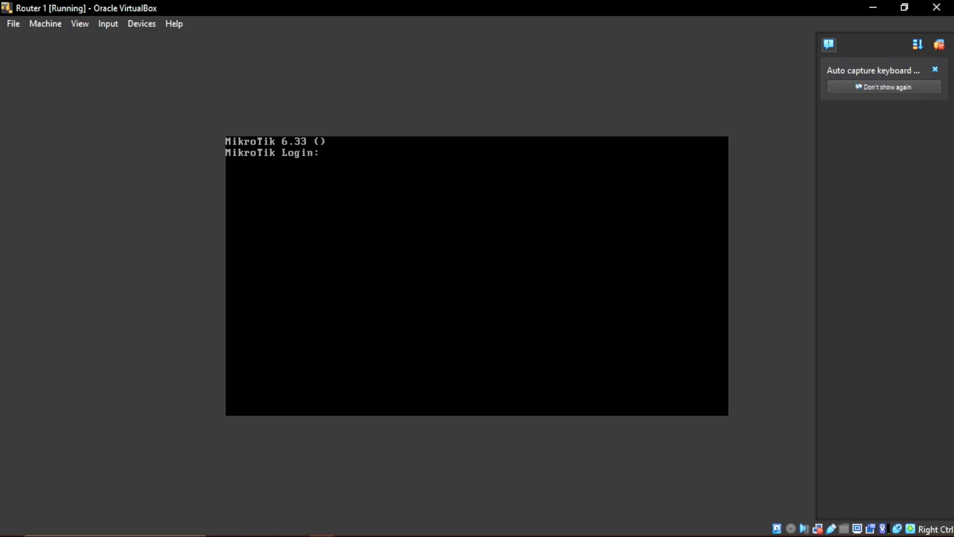
{"action": "type", "text": "admin"}
{"action": "key", "text": "Return"}
{"action": "key", "text": "Return"}
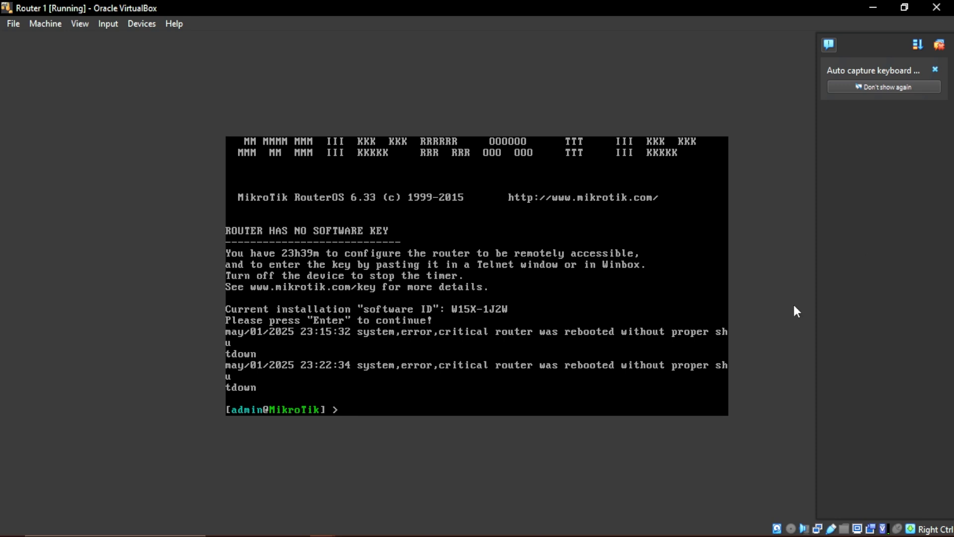
Enter the RouterOS ip address menu and list the current addresses
{"action": "type", "text": "ip address"}
{"action": "key", "text": "Return"}
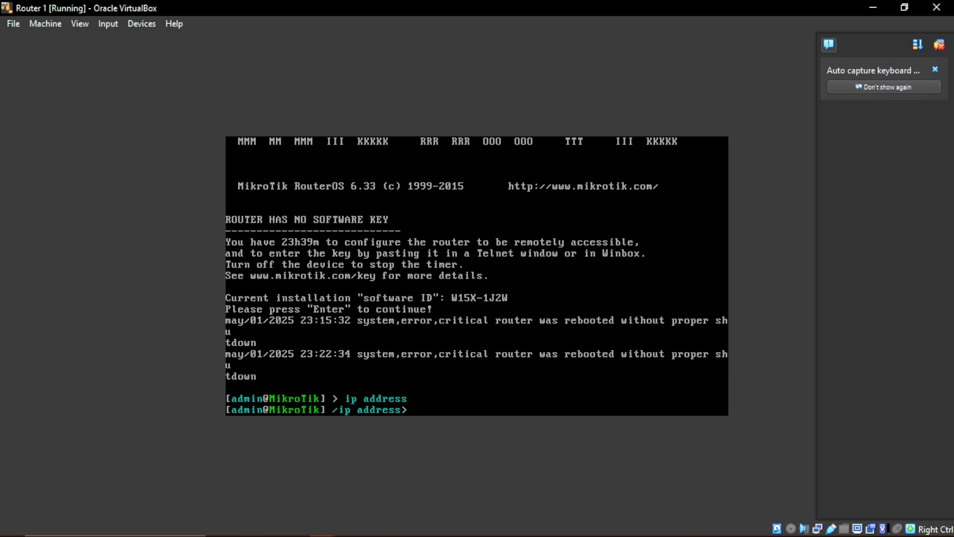
{"action": "type", "text": "interface print"}
{"action": "key", "text": "Return"}
{"action": "type", "text": "interface print"}
{"action": "key", "text": "Return"}
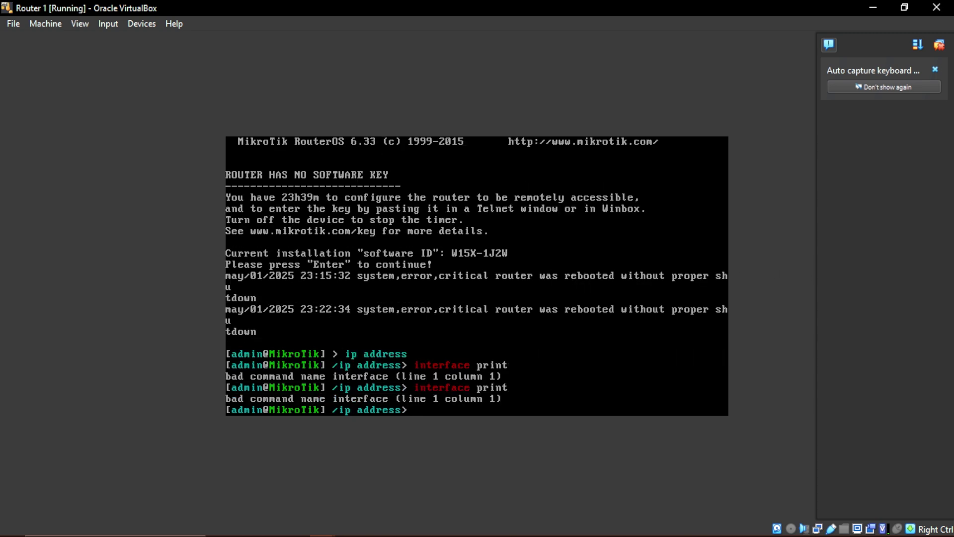
{"action": "type", "text": "print"}
{"action": "key", "text": "Return"}
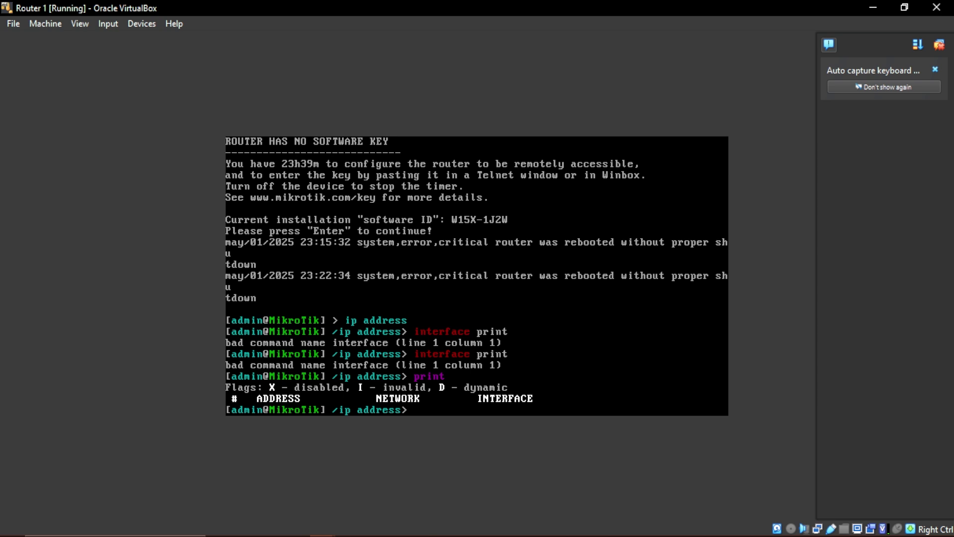
Add 192.168.1.1/24 on interface ether1 and print the list to confirm it
{"action": "type", "text": "add addres=192.168"}
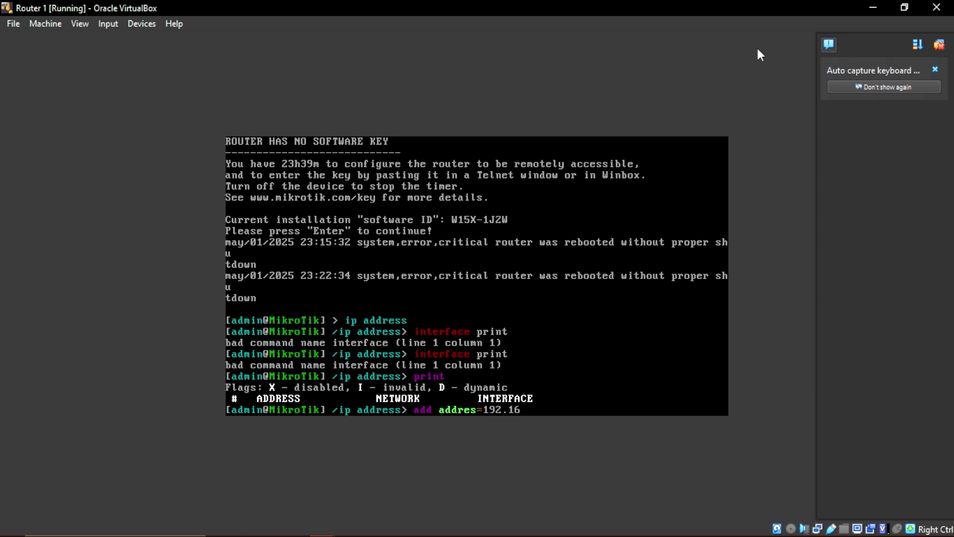
{"action": "type", "text": "."}
{"action": "type", "text": "1.1/24"}
{"action": "key", "text": "Return"}
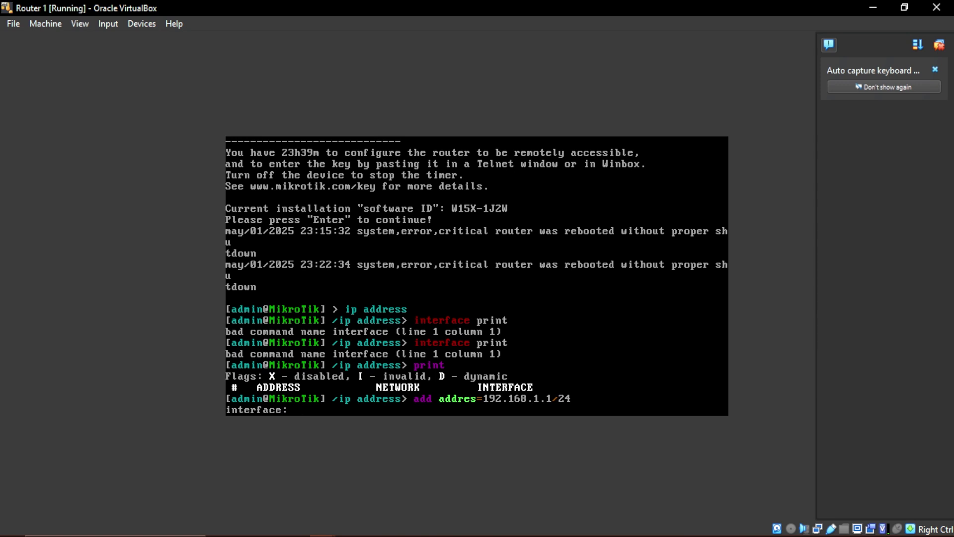
{"action": "type", "text": "ether1"}
{"action": "key", "text": "Return"}
{"action": "type", "text": "p"}
{"action": "type", "text": "rint"}
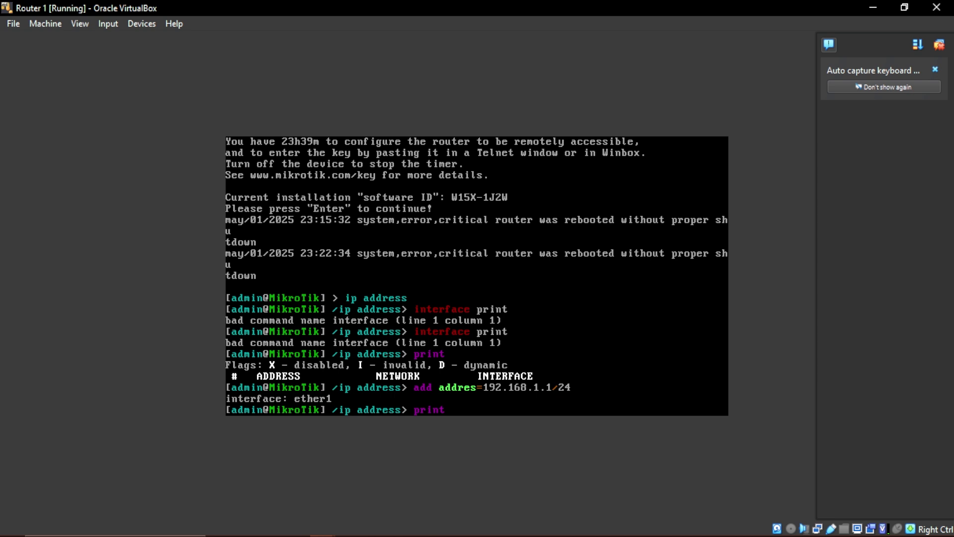
{"action": "key", "text": "Return"}
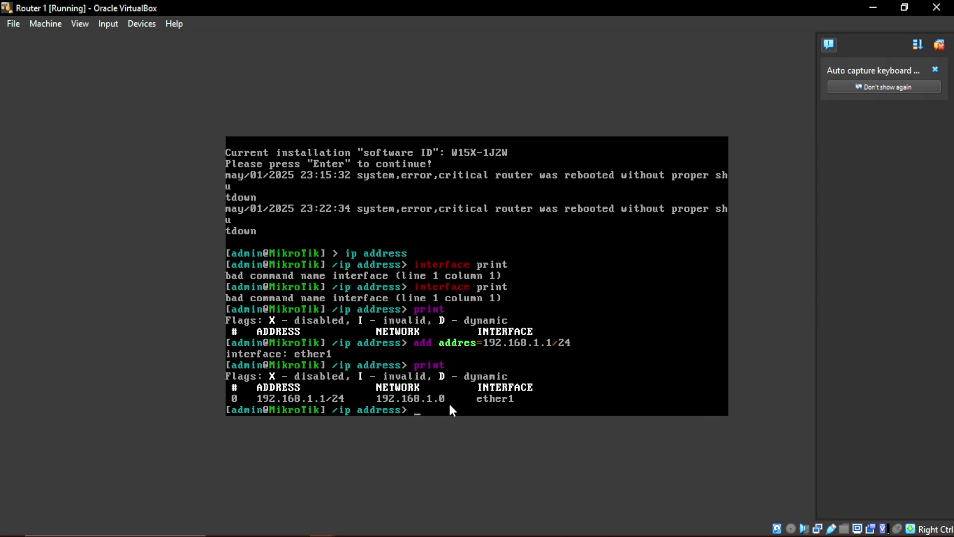
{"action": "key", "text": "Tab"}
{"action": "key", "text": "Tab"}
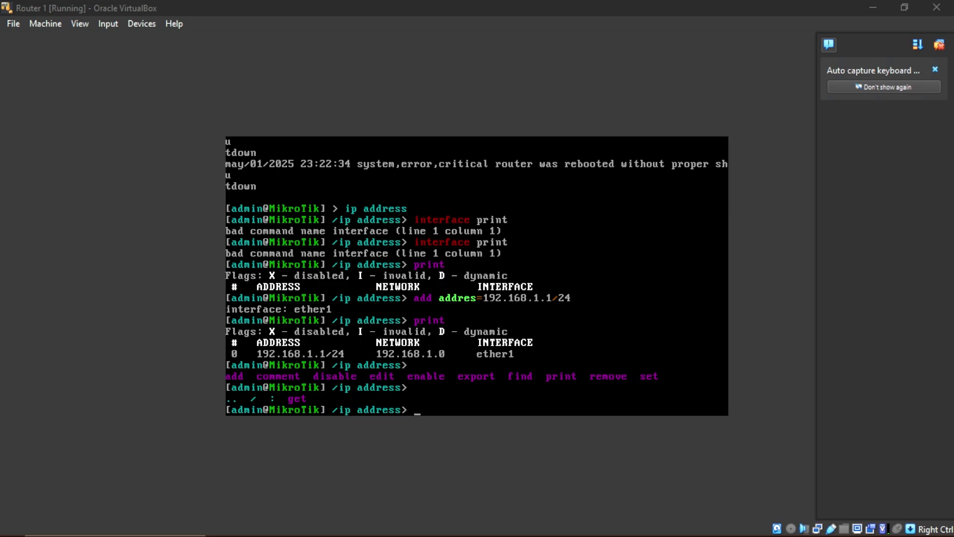
{"action": "key", "text": "alt+Tab"}
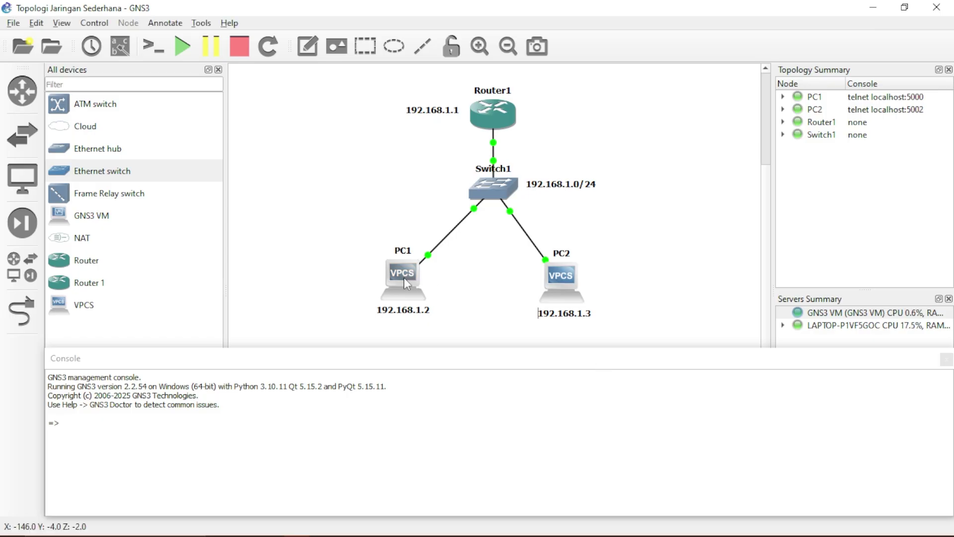
Open a PC1 console and check its current settings with show ip
{"action": "mouse_move", "coordinate": [404, 279]}
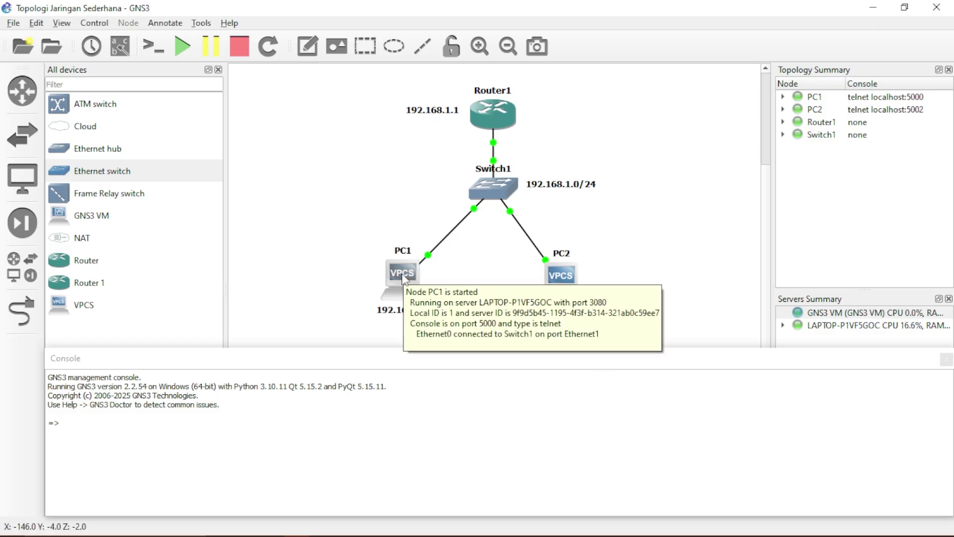
{"action": "left_click", "coordinate": [404, 279]}
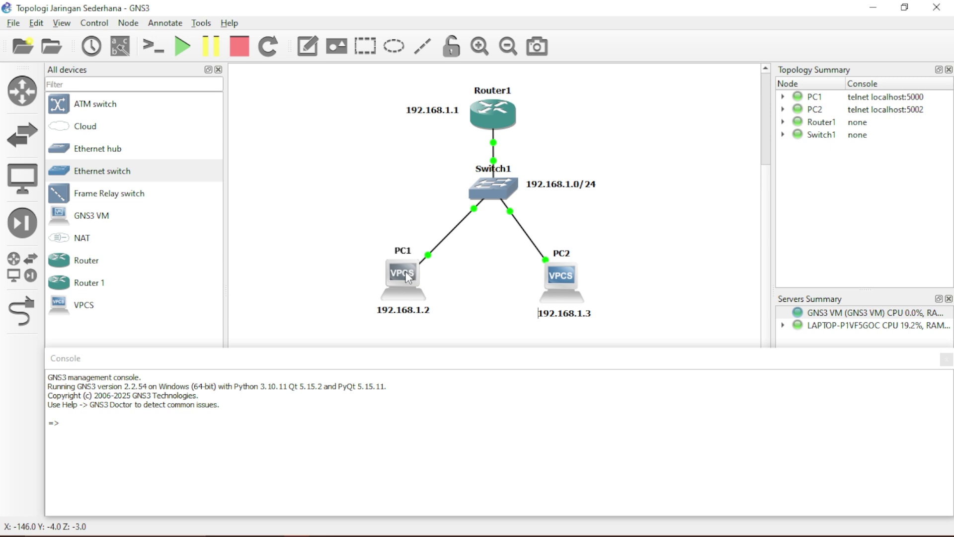
{"action": "right_click", "coordinate": [405, 273]}
{"action": "left_click", "coordinate": [437, 24]}
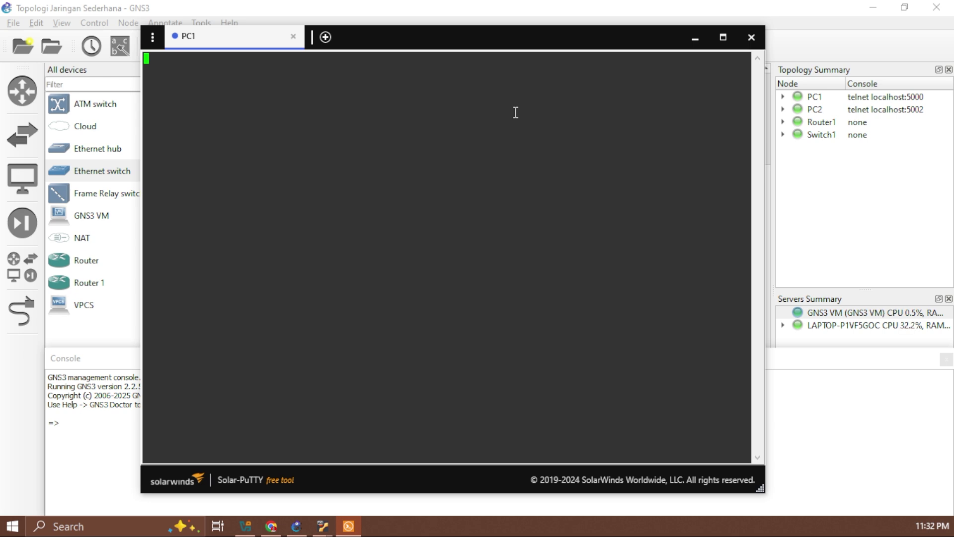
{"action": "type", "text": "show ip"}
{"action": "key", "text": "Return"}
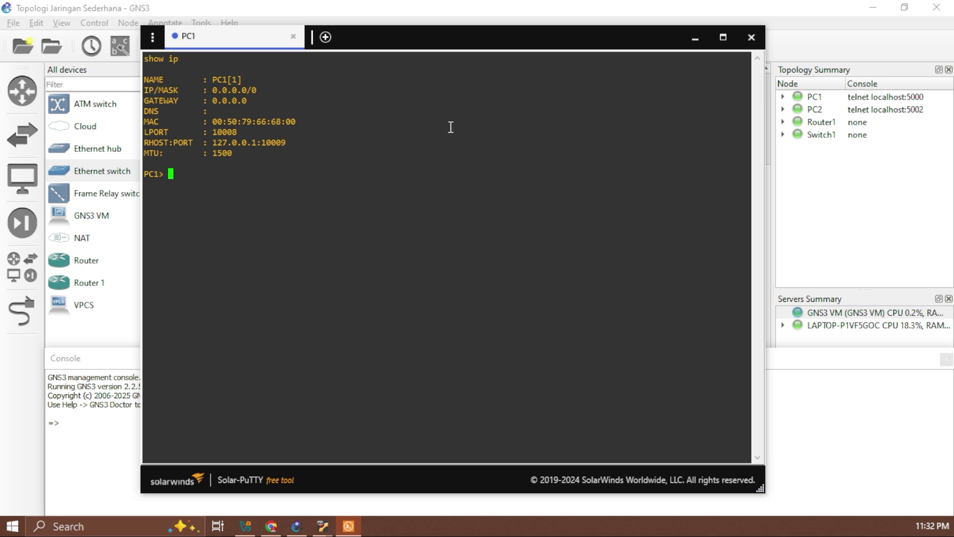
{"action": "left_click_drag", "start_coordinate": [442, 33], "coordinate": [515, 20]}
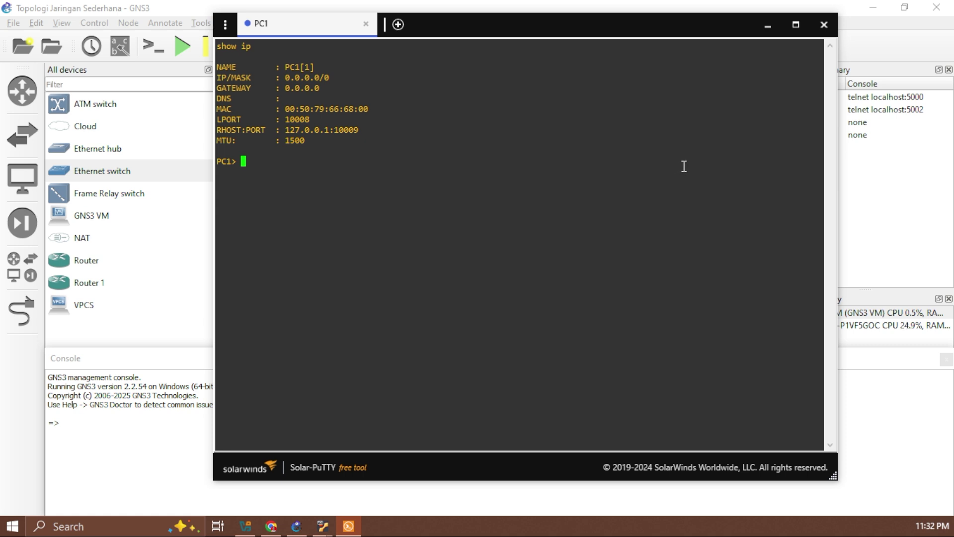
{"action": "left_click_drag", "start_coordinate": [578, 33], "coordinate": [837, 50]}
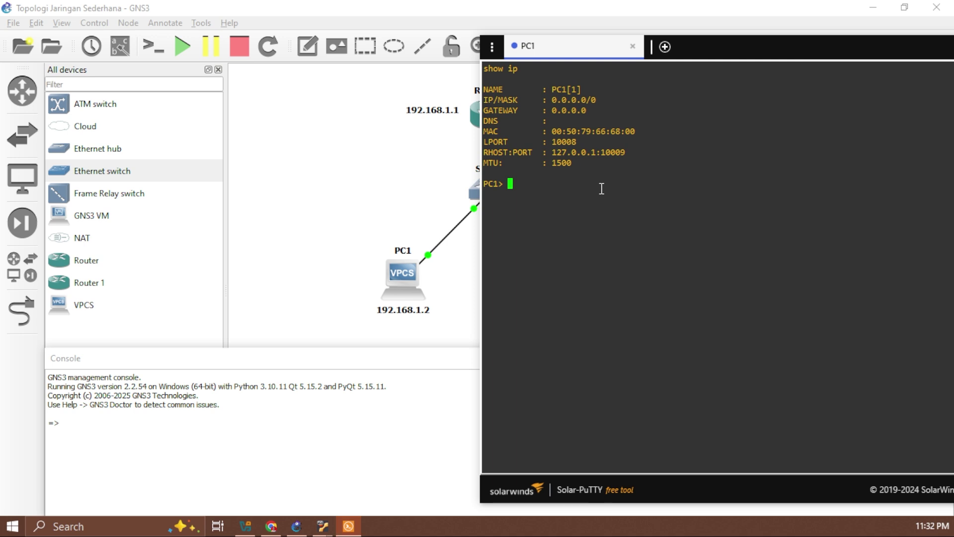
Set PC1 to 192.168.1.2/24 with gateway 192.168.1.1 and verify with show ip
{"action": "type", "text": "ip 192.168.1.2/24 1."}
{"action": "key", "text": "BackSpace"}
{"action": "type", "text": "92.168.1.1"}
{"action": "key", "text": "Return"}
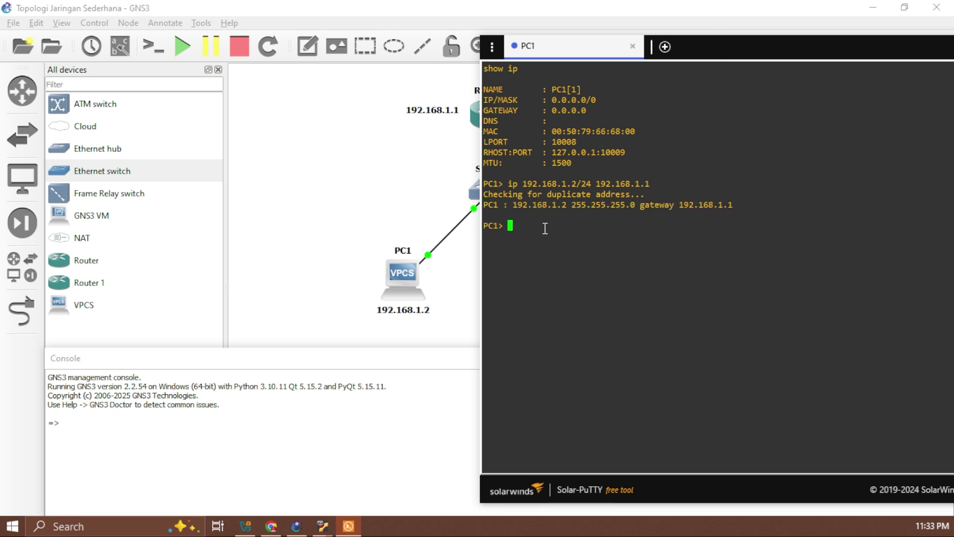
{"action": "type", "text": "show ip"}
{"action": "key", "text": "Return"}
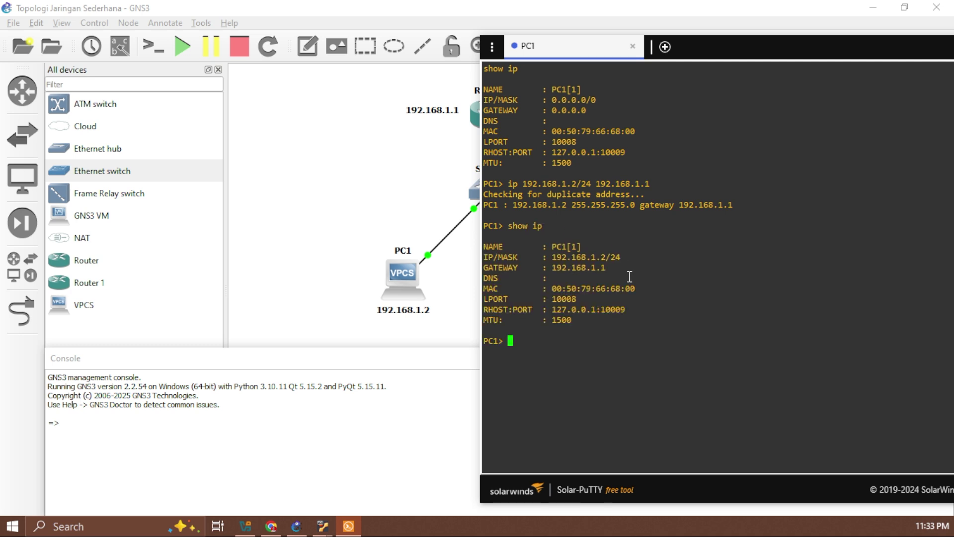
{"action": "triple_click", "coordinate": [489, 258]}
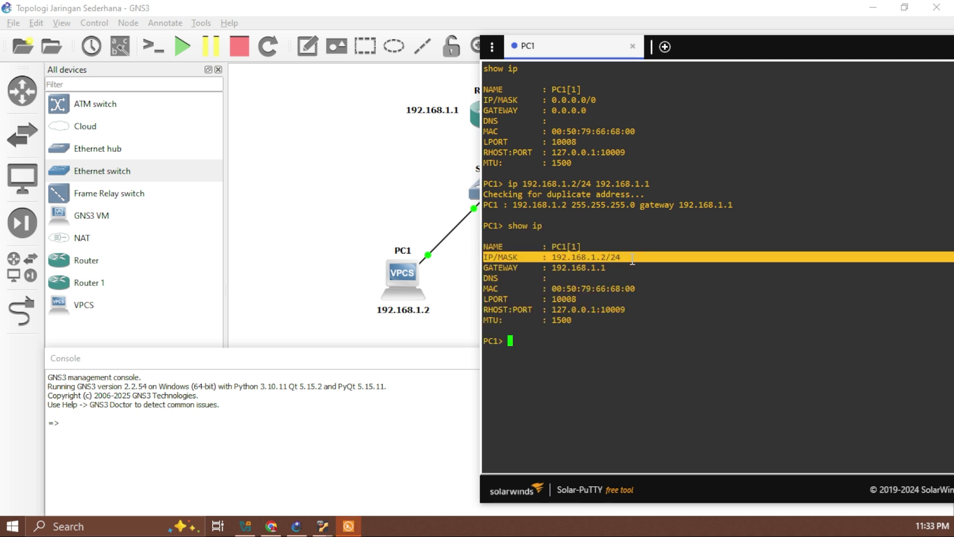
{"action": "triple_click", "coordinate": [484, 269]}
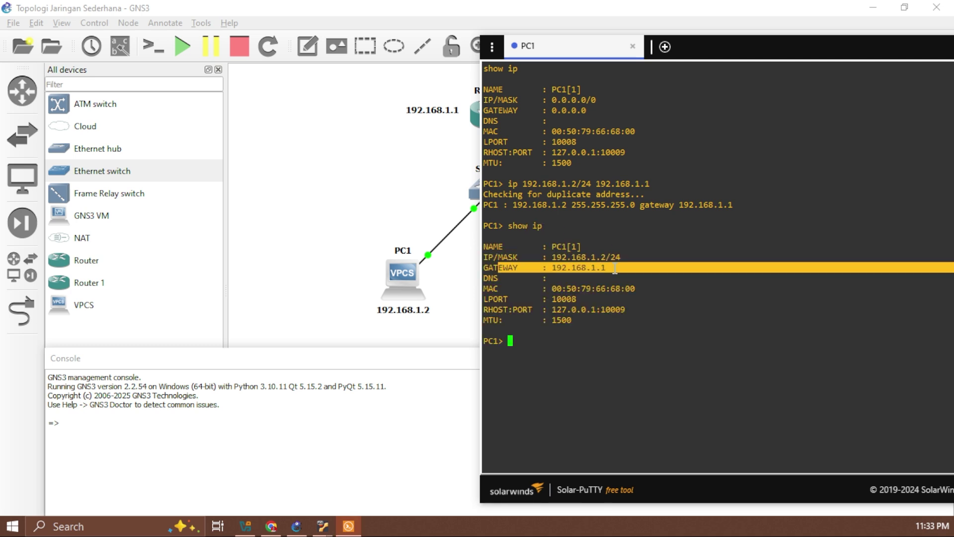
{"action": "left_click", "coordinate": [560, 271]}
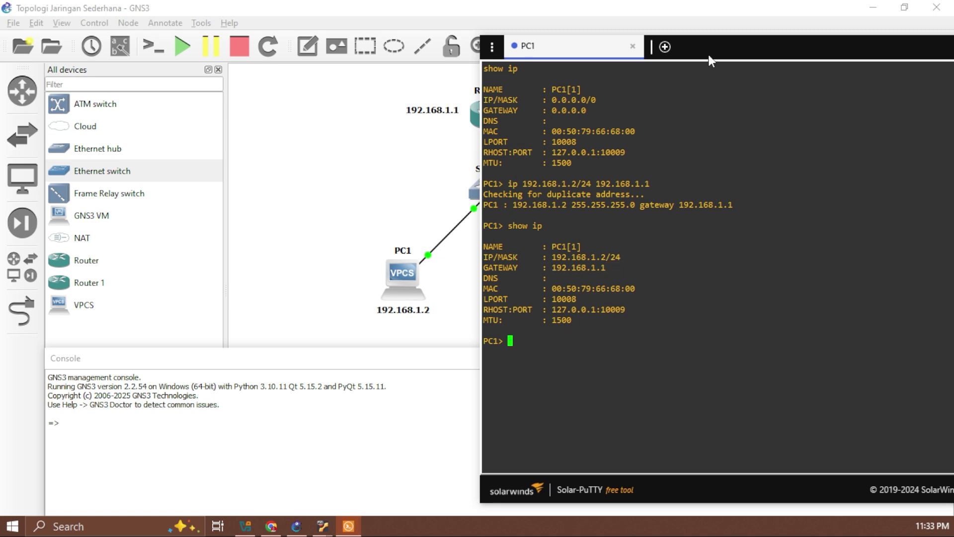
{"action": "left_click_drag", "start_coordinate": [708, 54], "coordinate": [468, 55]}
{"action": "left_click", "coordinate": [746, 50]}
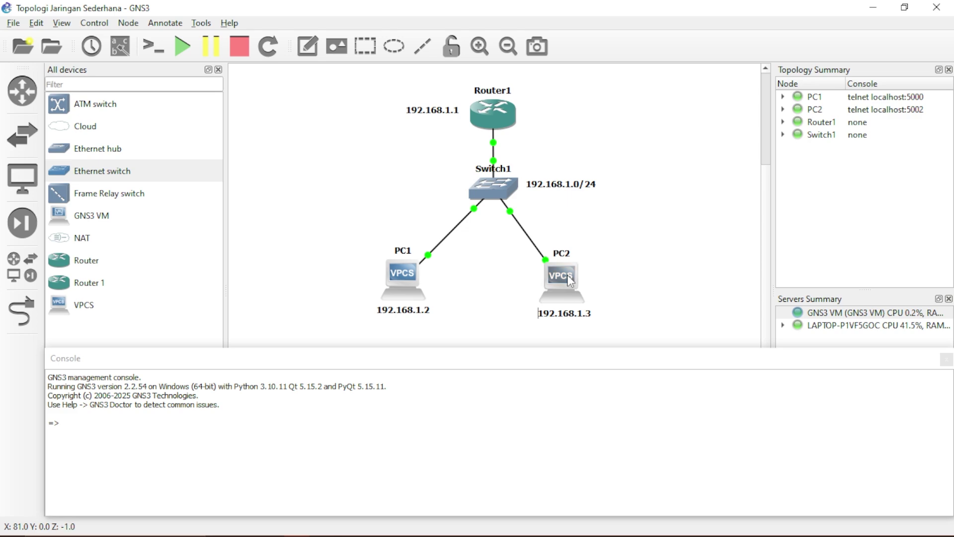
Open a PC2 console and display its current network settings
{"action": "right_click", "coordinate": [569, 281]}
{"action": "left_click", "coordinate": [611, 24]}
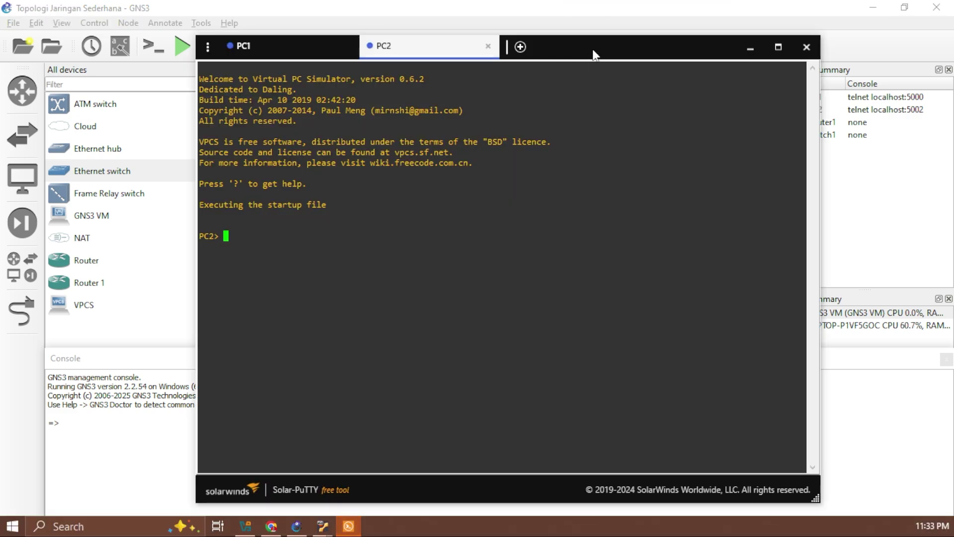
{"action": "left_click_drag", "start_coordinate": [593, 49], "coordinate": [951, 44]}
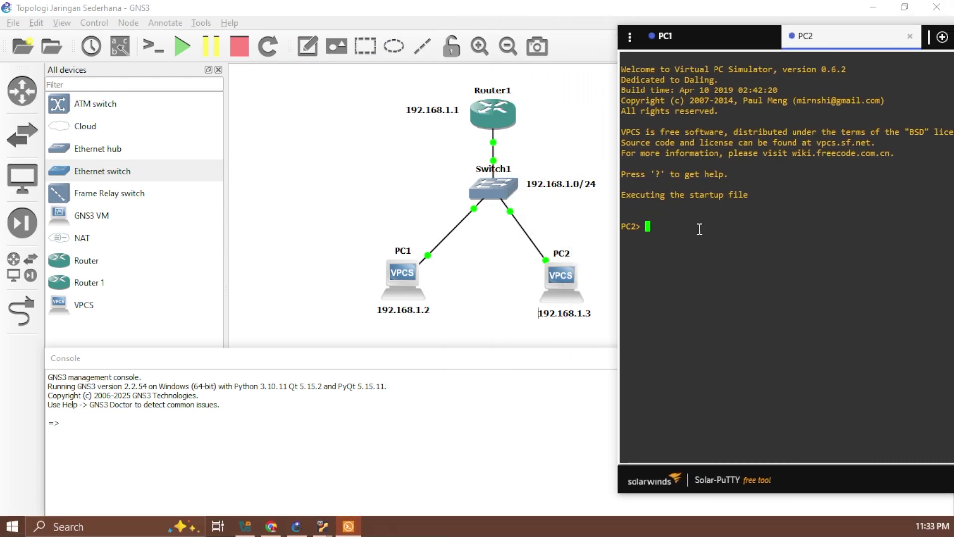
{"action": "type", "text": "show"}
{"action": "key", "text": "Return"}
{"action": "type", "text": "show ip"}
{"action": "key", "text": "Return"}
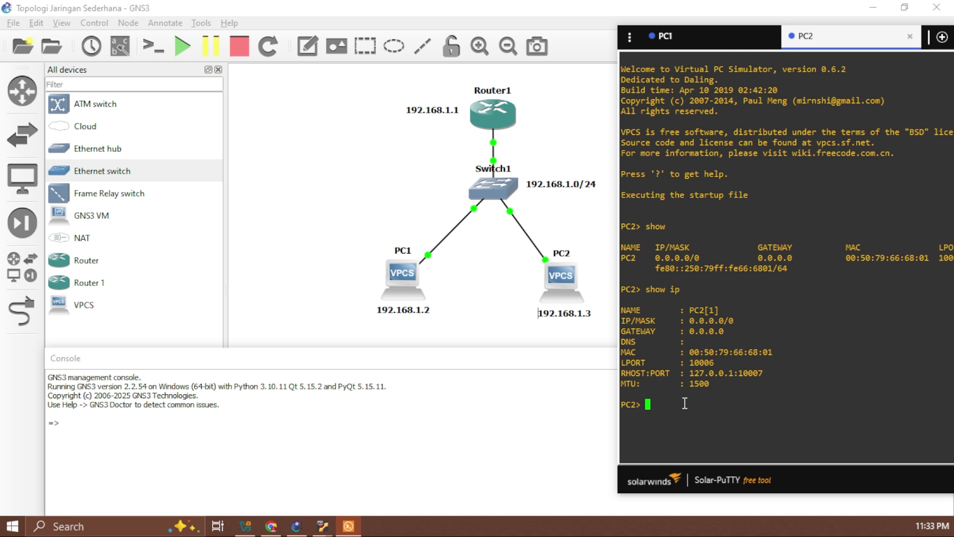
Run ip 192.168.1.3/24 192.168.1.1 on PC2 and verify with show ip
{"action": "type", "text": "ip 192.168.1.3/24 192."}
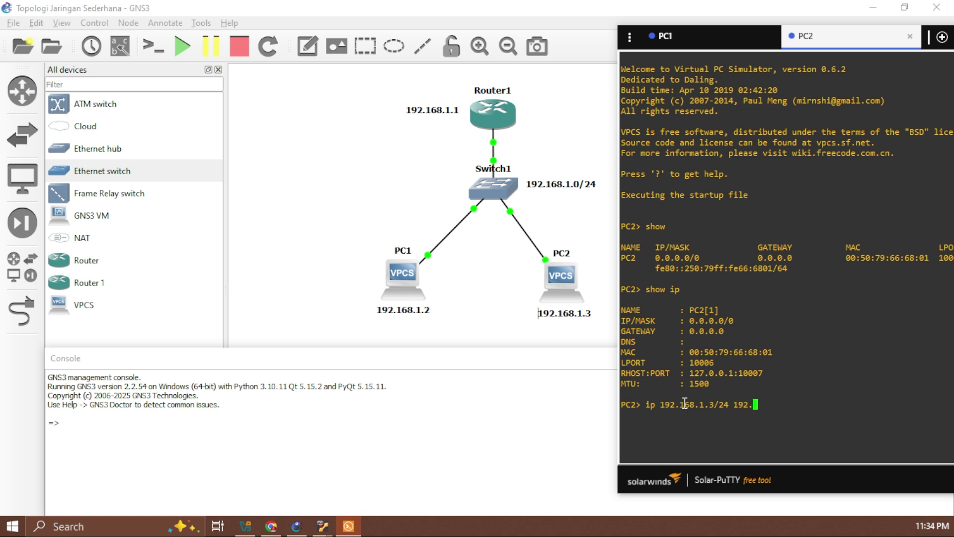
{"action": "type", "text": "168.1.1"}
{"action": "key", "text": "Return"}
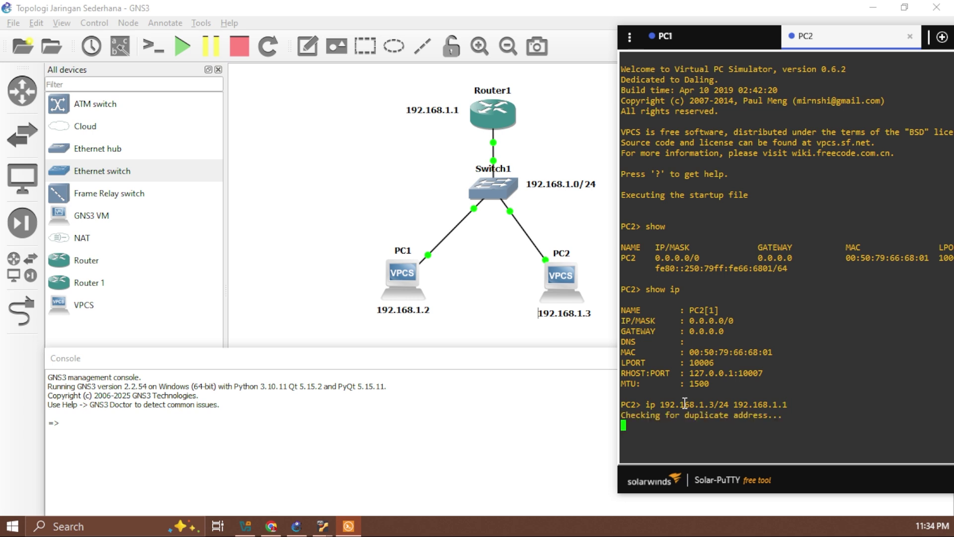
{"action": "type", "text": "show "}
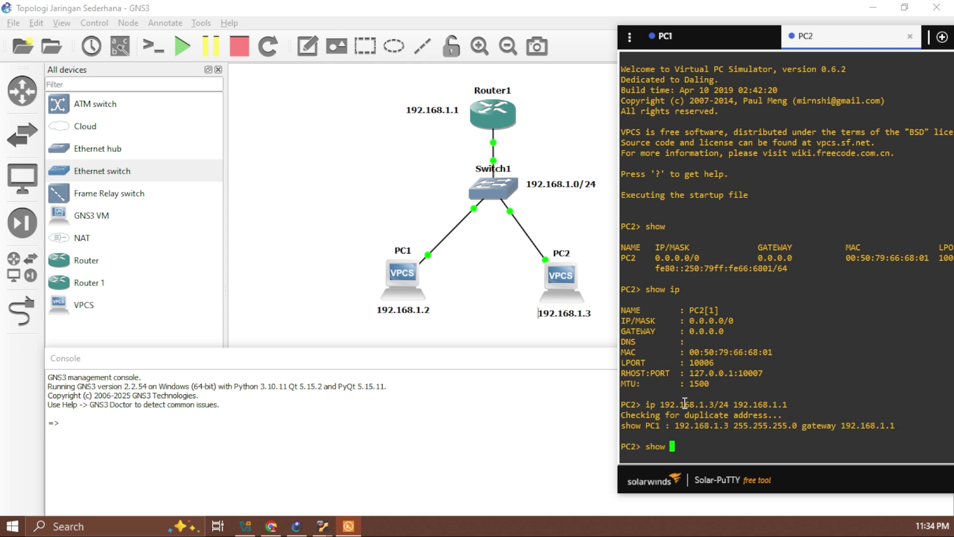
{"action": "type", "text": "ip["}
{"action": "key", "text": "Return"}
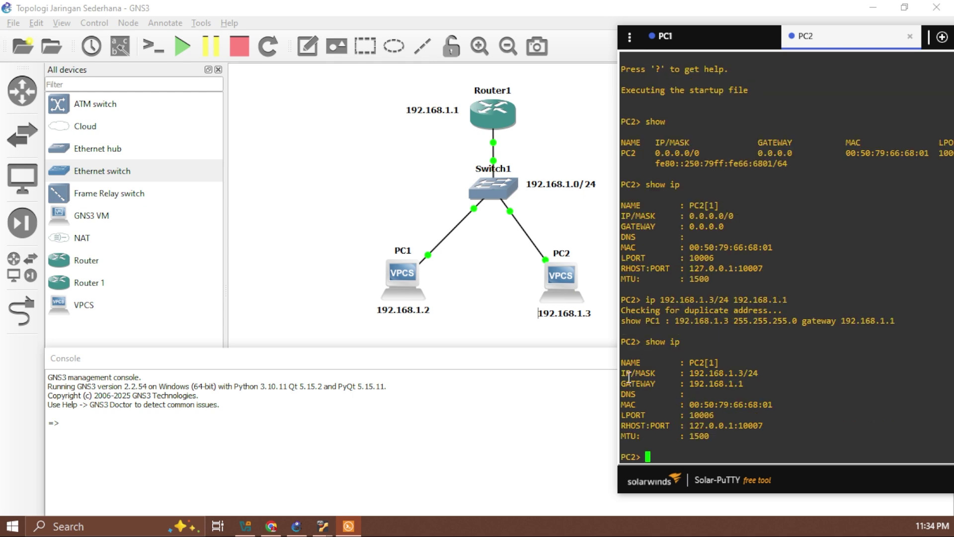
{"action": "left_click_drag", "start_coordinate": [634, 376], "coordinate": [772, 376]}
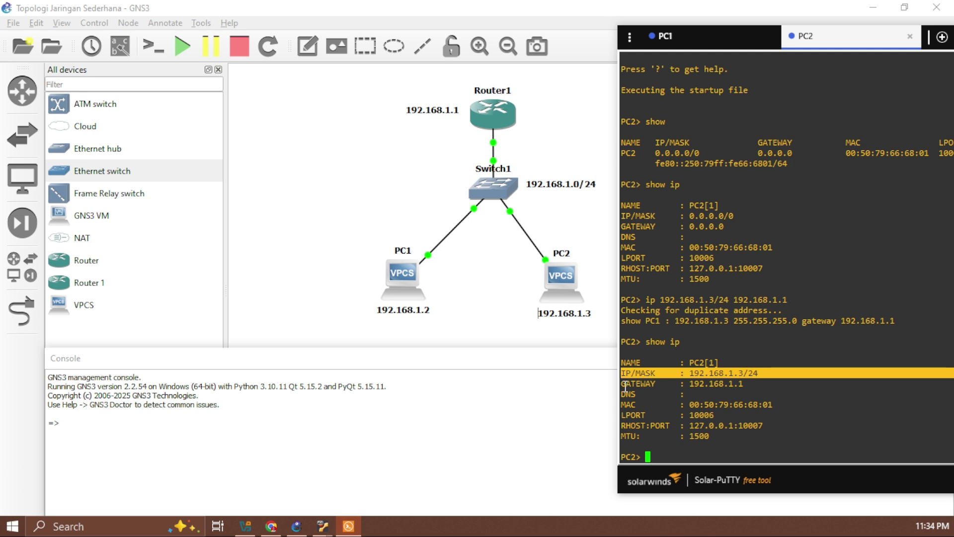
{"action": "left_click_drag", "start_coordinate": [623, 386], "coordinate": [753, 386]}
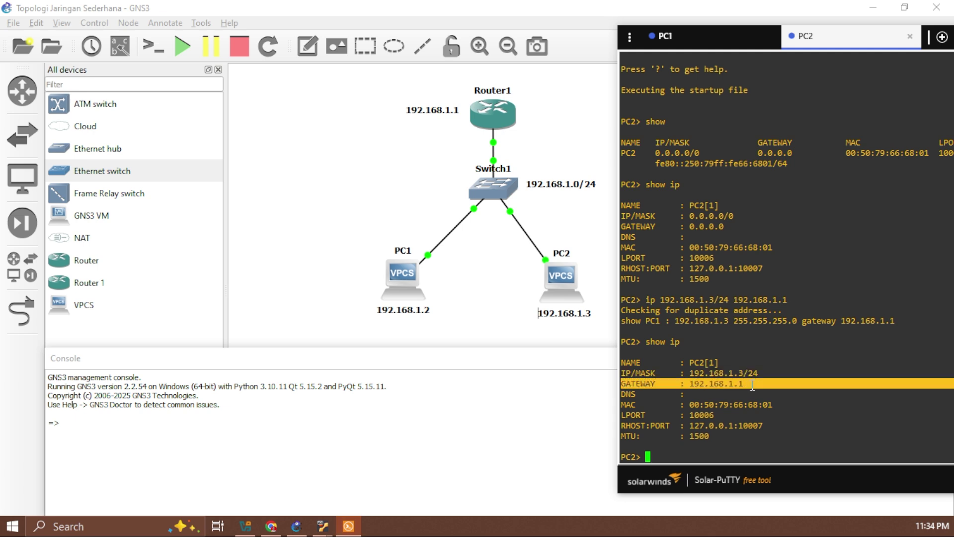
{"action": "left_click_drag", "start_coordinate": [776, 37], "coordinate": [394, 41]}
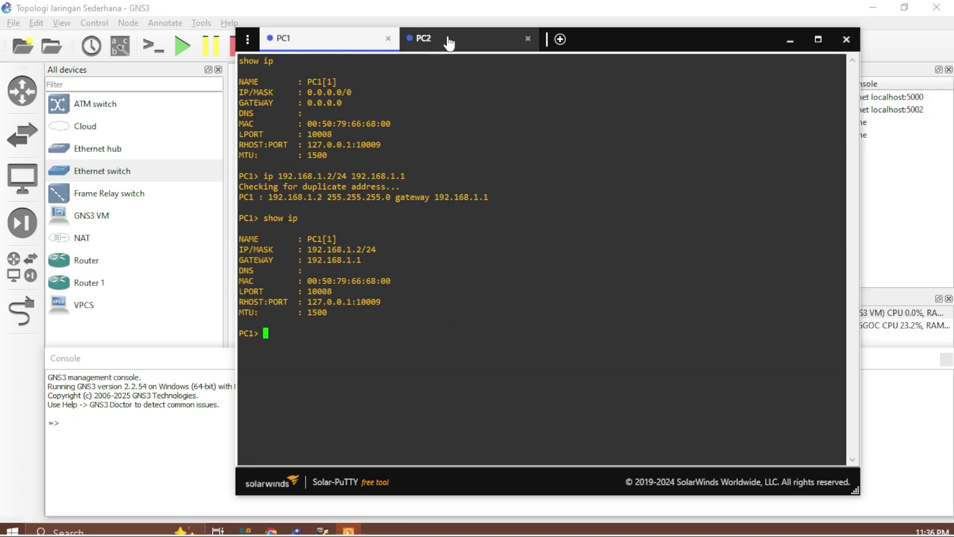
Ping PC2 at 192.168.1.3 from PC1
{"action": "left_click_drag", "start_coordinate": [636, 37], "coordinate": [618, 52]}
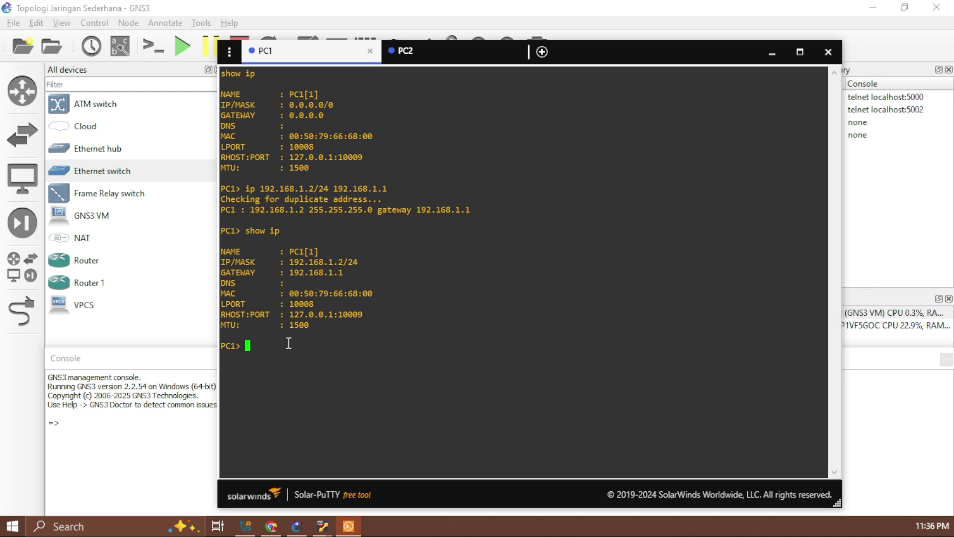
{"action": "type", "text": "ping"}
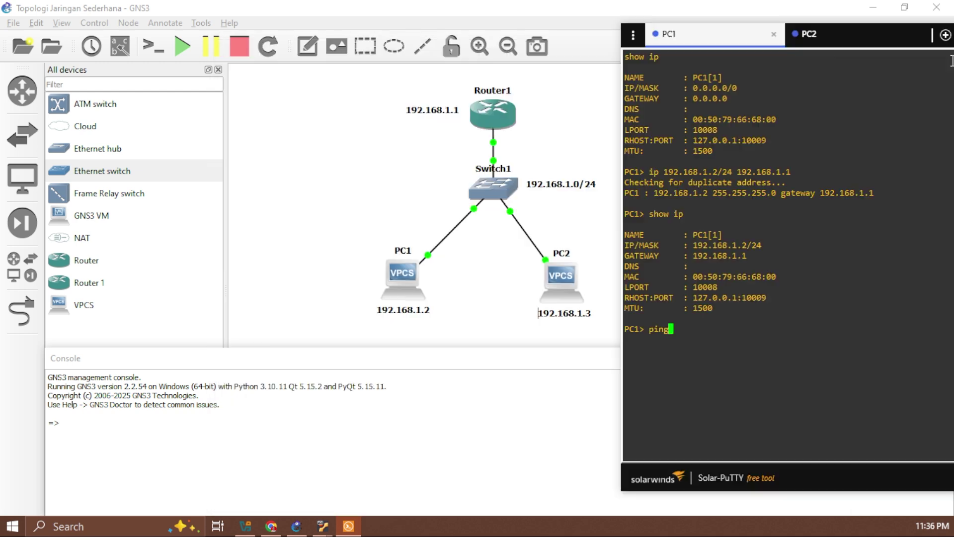
{"action": "left_click_drag", "start_coordinate": [546, 52], "coordinate": [950, 35]}
{"action": "type", "text": "192.168.1.3"}
{"action": "key", "text": "Return"}
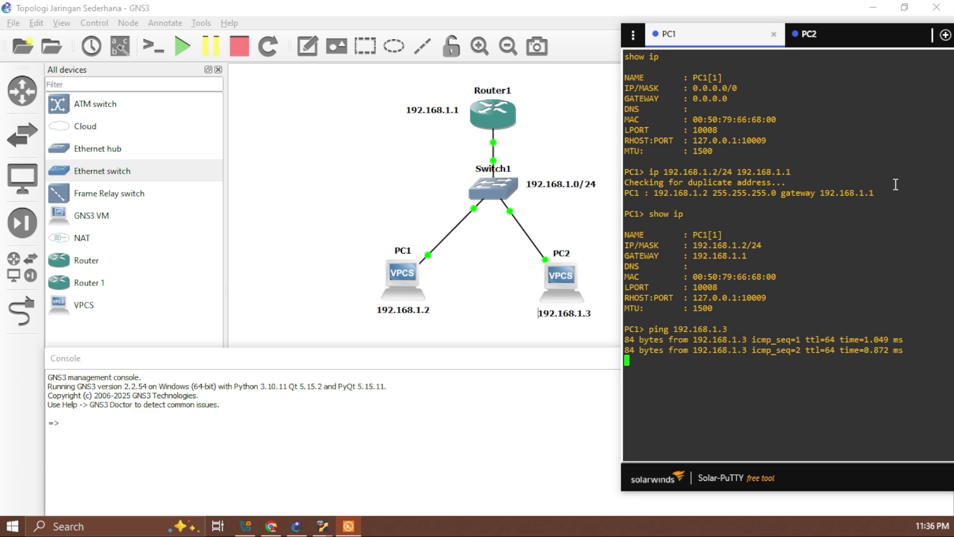
Ping PC1 at 192.168.1.2 from PC2 and compare both sessions' replies
{"action": "left_click_drag", "start_coordinate": [863, 34], "coordinate": [541, 22]}
{"action": "left_click", "coordinate": [327, 20]}
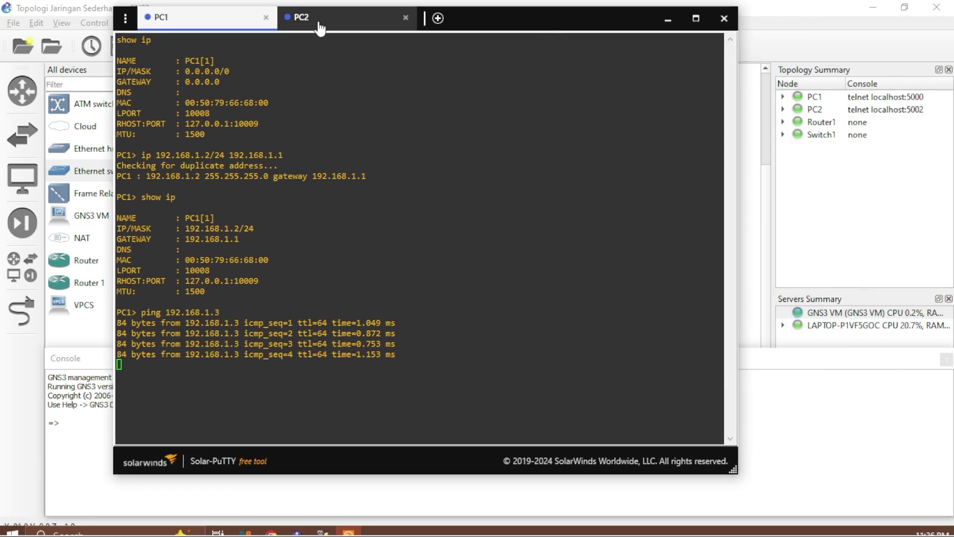
{"action": "left_click_drag", "start_coordinate": [448, 18], "coordinate": [912, 35]}
{"action": "type", "text": "ping "}
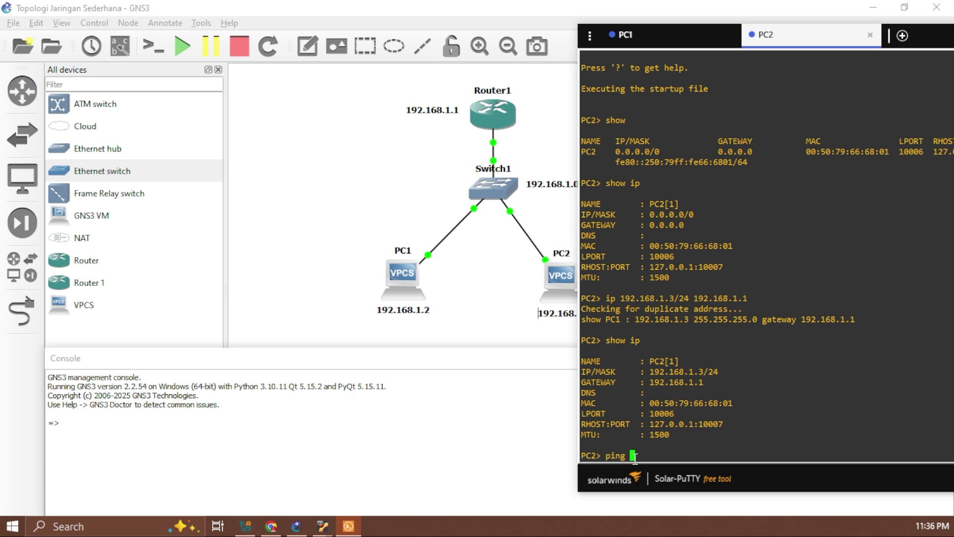
{"action": "type", "text": "192.168.1.2"}
{"action": "key", "text": "Return"}
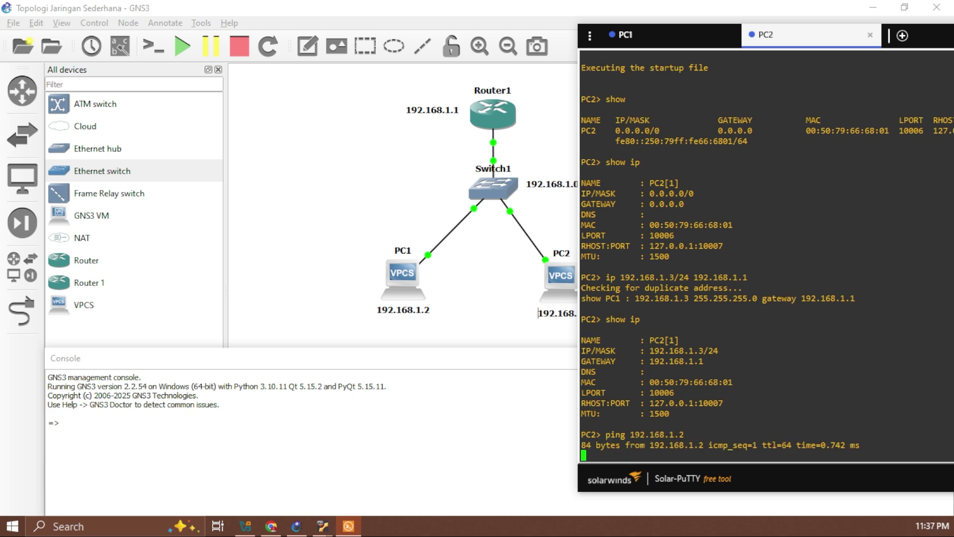
{"action": "left_click_drag", "start_coordinate": [912, 38], "coordinate": [643, 15]}
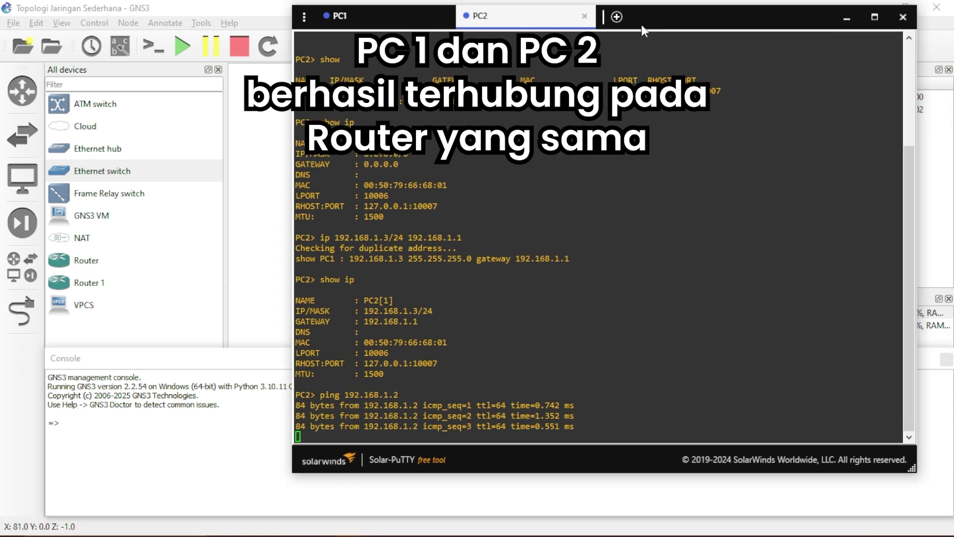
{"action": "left_click", "coordinate": [340, 16]}
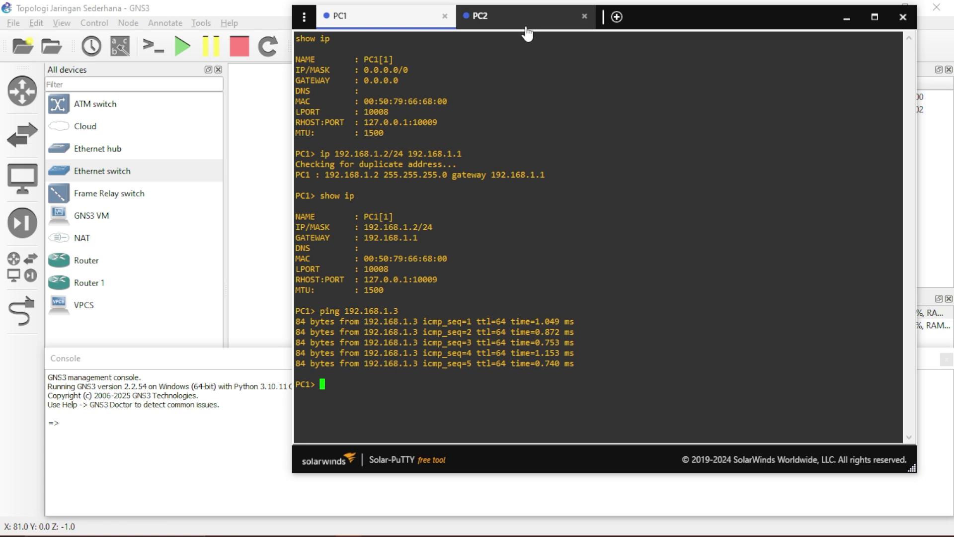
{"action": "left_click", "coordinate": [529, 22]}
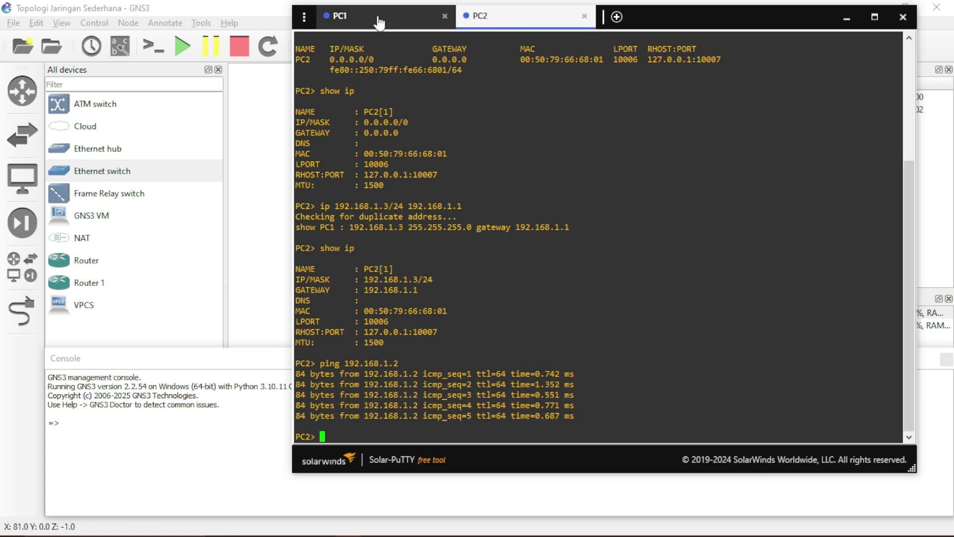
{"action": "left_click", "coordinate": [379, 20]}
{"action": "left_click", "coordinate": [536, 22]}
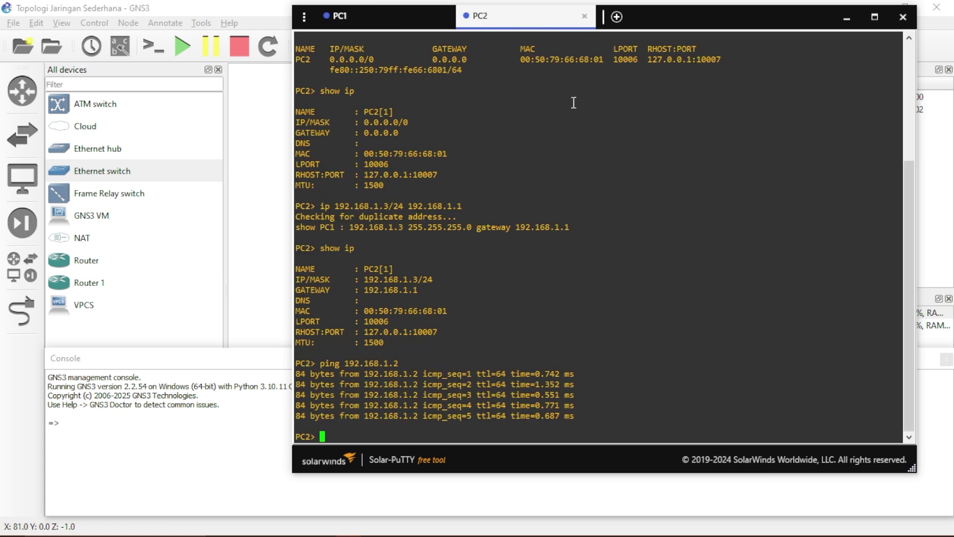